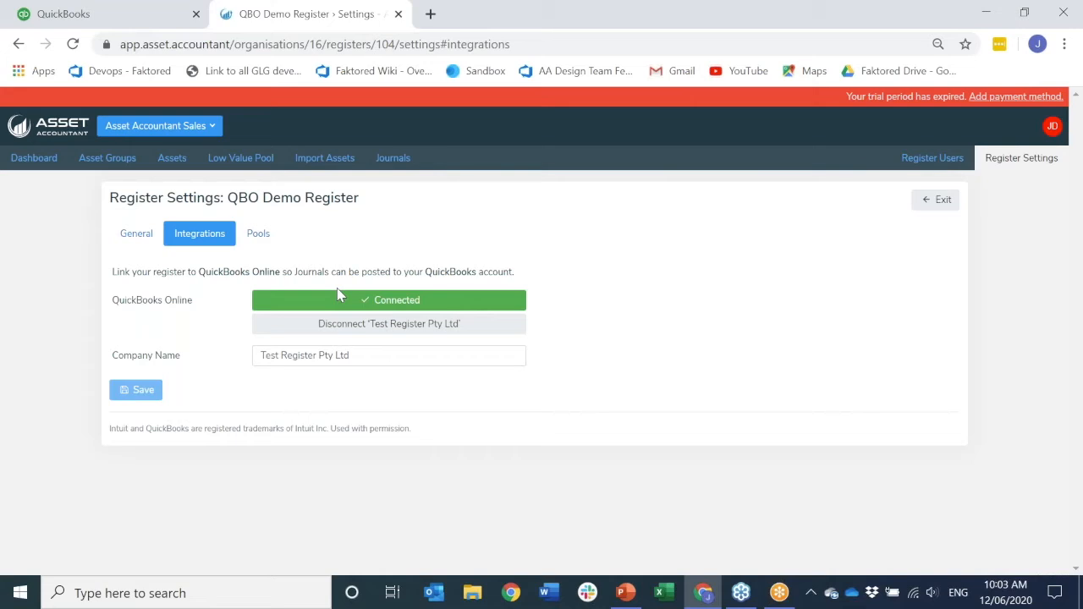
- Review the pool settings of the QBO Demo Register and the list of users with access to it
{"action": "left_click", "coordinate": [256, 235]}
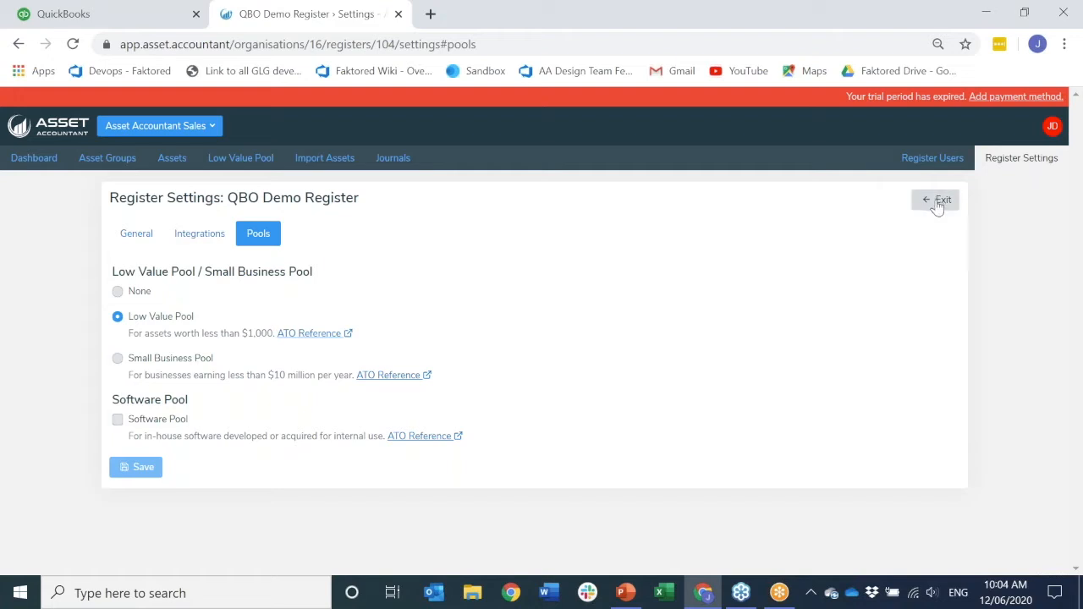
{"action": "left_click", "coordinate": [920, 168]}
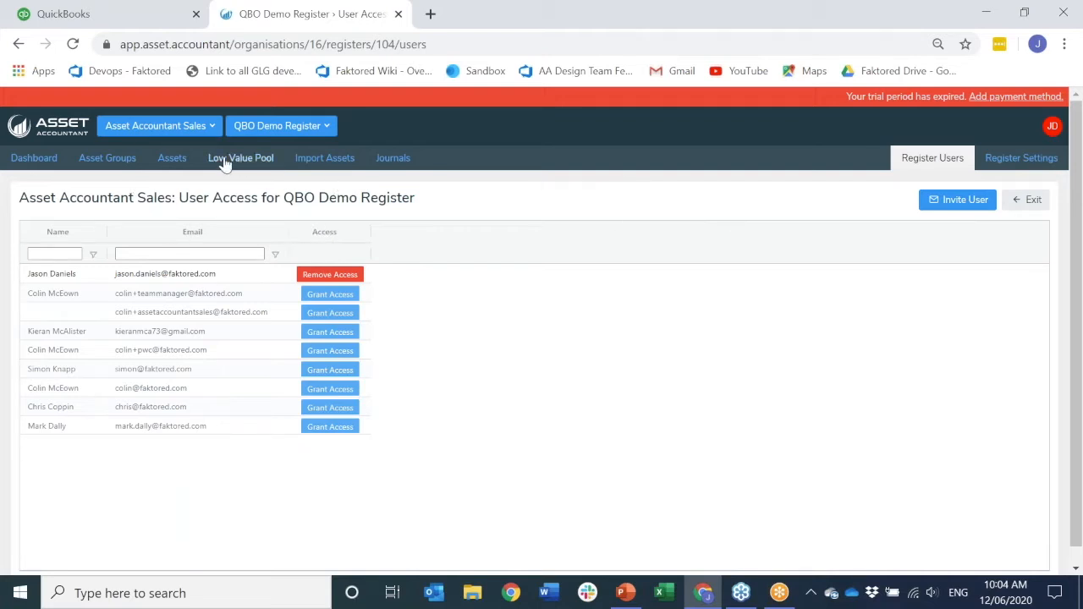
- Review the Computer Equipment asset group's depreciation settings and linked general ledger accounts, then return to the asset groups list
{"action": "left_click", "coordinate": [104, 161]}
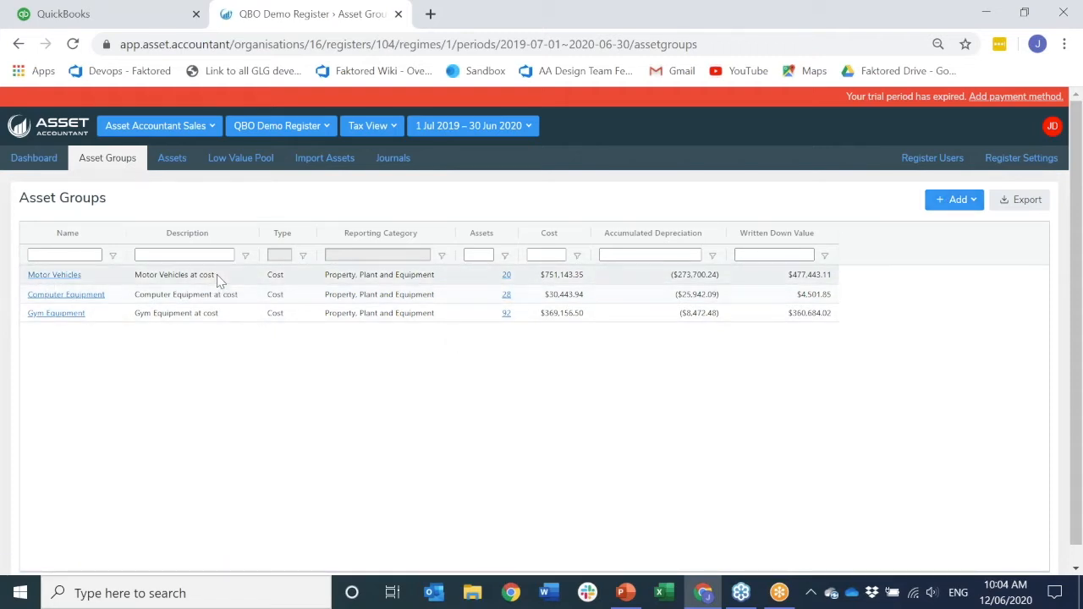
{"action": "left_click", "coordinate": [64, 295]}
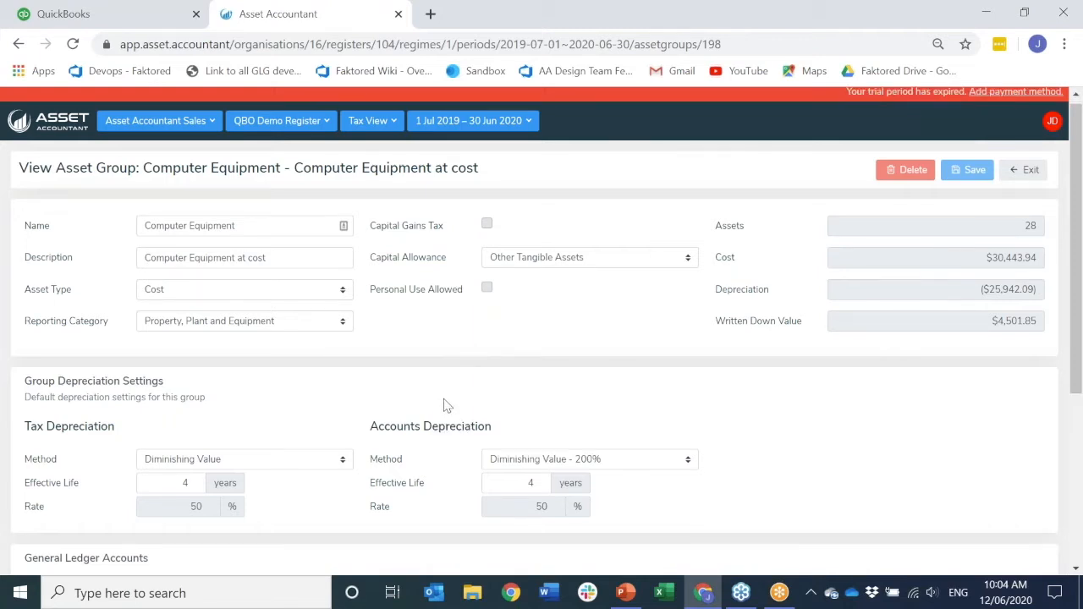
{"action": "scroll", "coordinate": [446, 404], "scroll_direction": "down", "scroll_amount": 3}
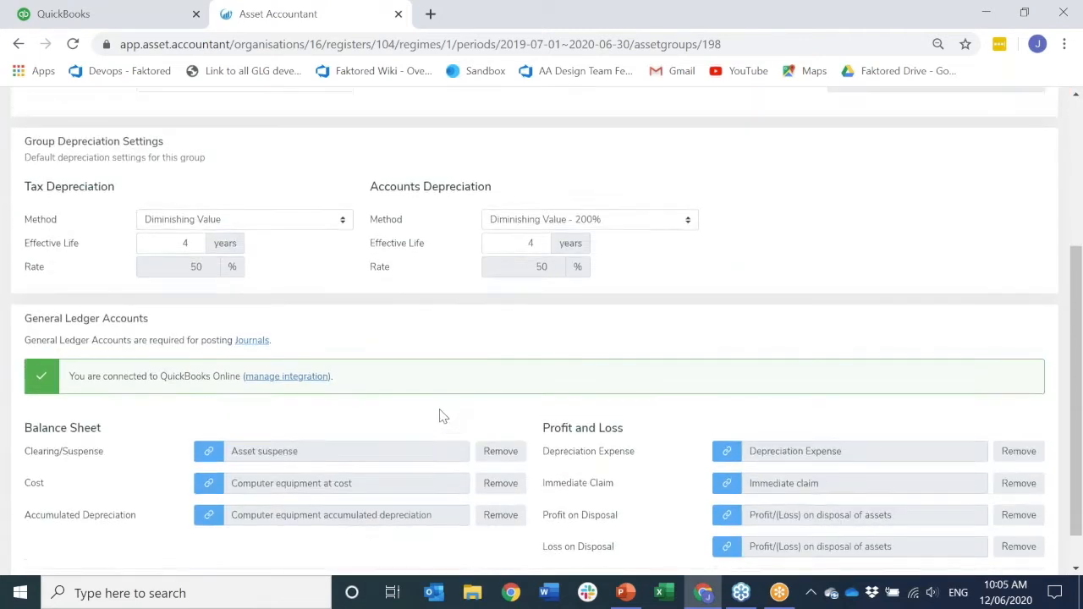
{"action": "scroll", "coordinate": [445, 413], "scroll_direction": "up", "scroll_amount": 2}
{"action": "scroll", "coordinate": [442, 415], "scroll_direction": "up", "scroll_amount": 1}
{"action": "left_click", "coordinate": [1030, 176]}
- Add a new asset group named "Land & buildings" with the description "Land & Buildings at cost"
{"action": "left_click", "coordinate": [955, 202]}
{"action": "left_click", "coordinate": [863, 229]}
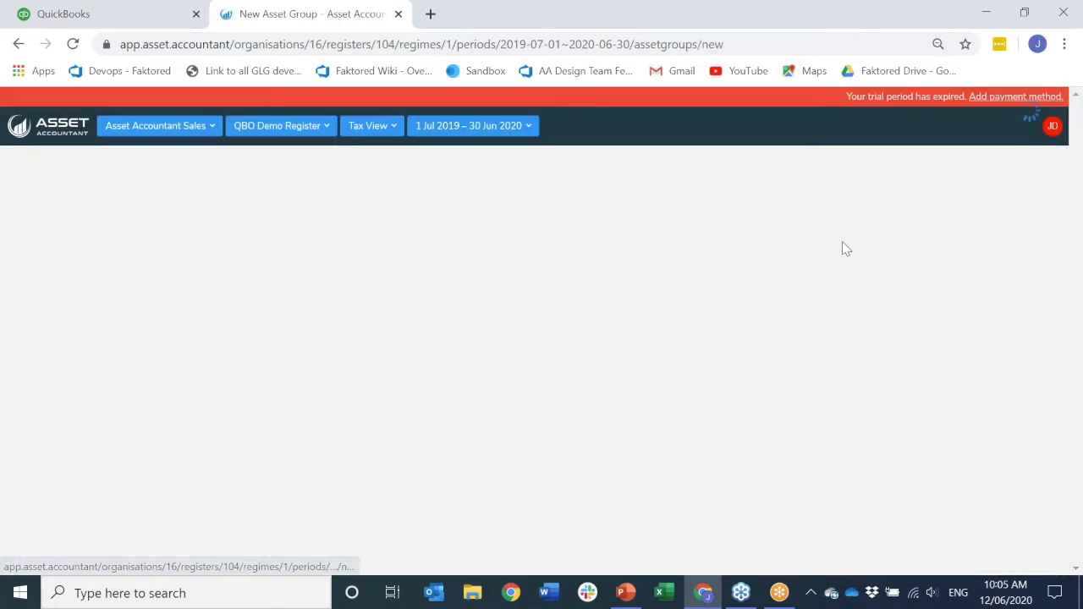
{"action": "left_click", "coordinate": [302, 232]}
{"action": "type", "text": "L"}
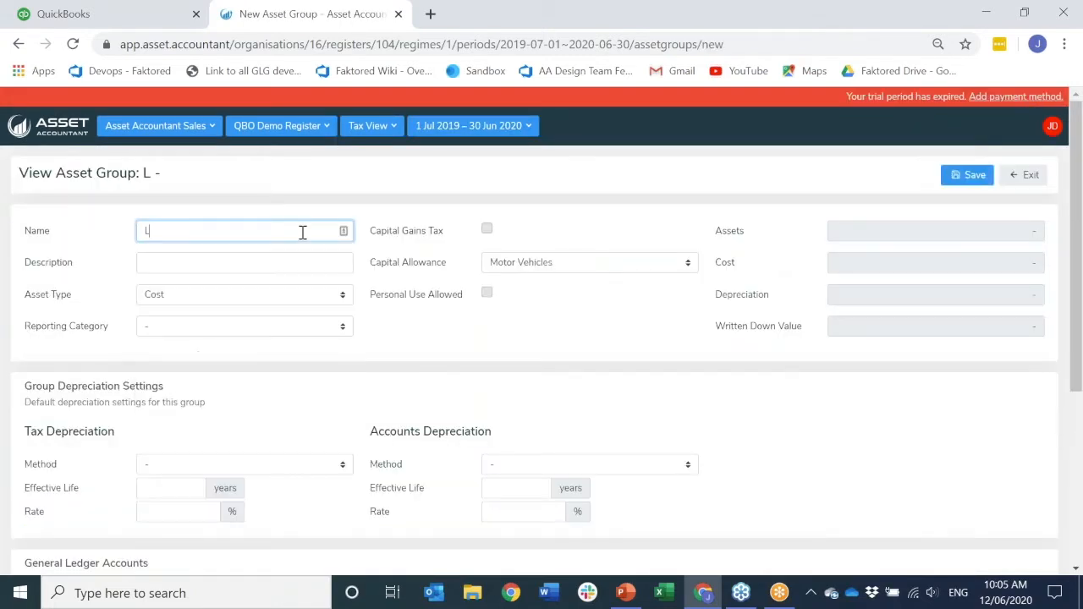
{"action": "type", "text": "and & buildings"}
{"action": "key", "text": "Tab"}
{"action": "type", "text": "Land & Buildings a"}
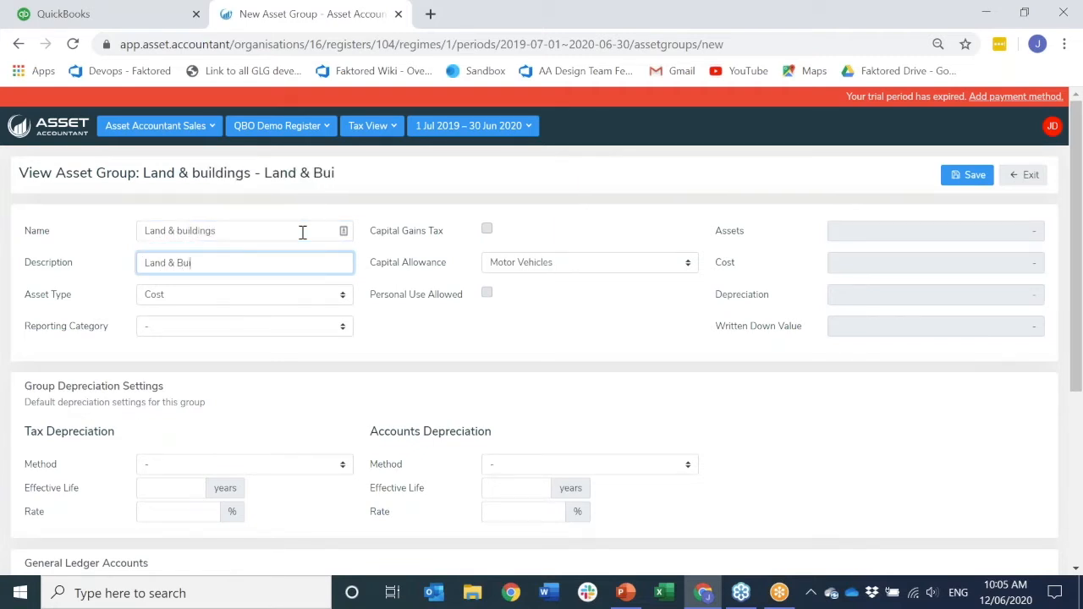
{"action": "type", "text": "t cos"}
{"action": "key", "text": "Tab"}
{"action": "key", "text": "Tab"}
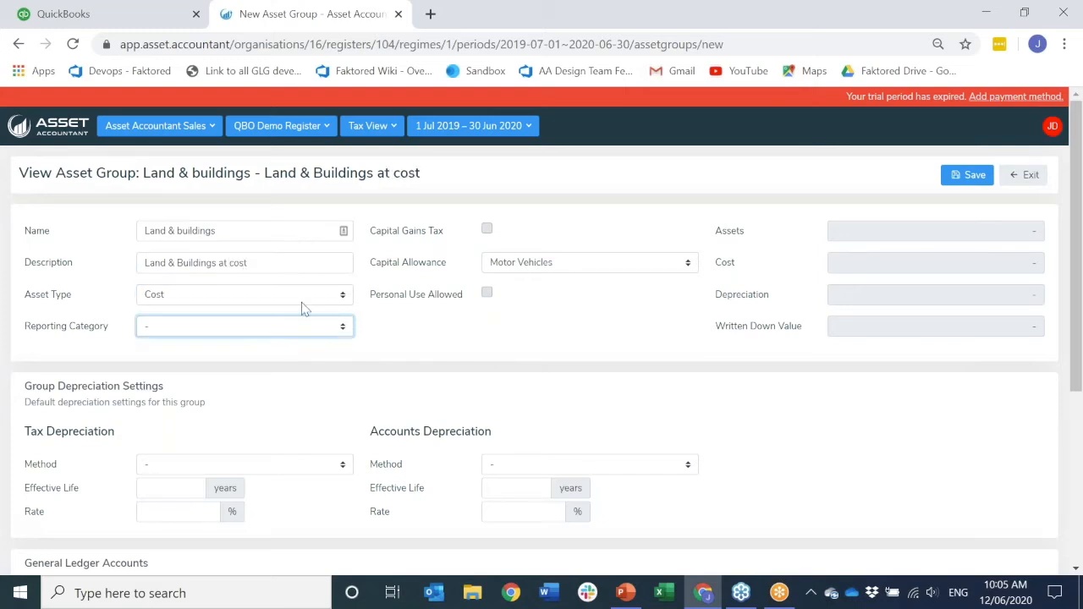
- Set the group's reporting category to Property, Plant and Equipment, enable Capital Gains Tax, and set the capital allowance to Other Tangible Assets
{"action": "left_click", "coordinate": [298, 333]}
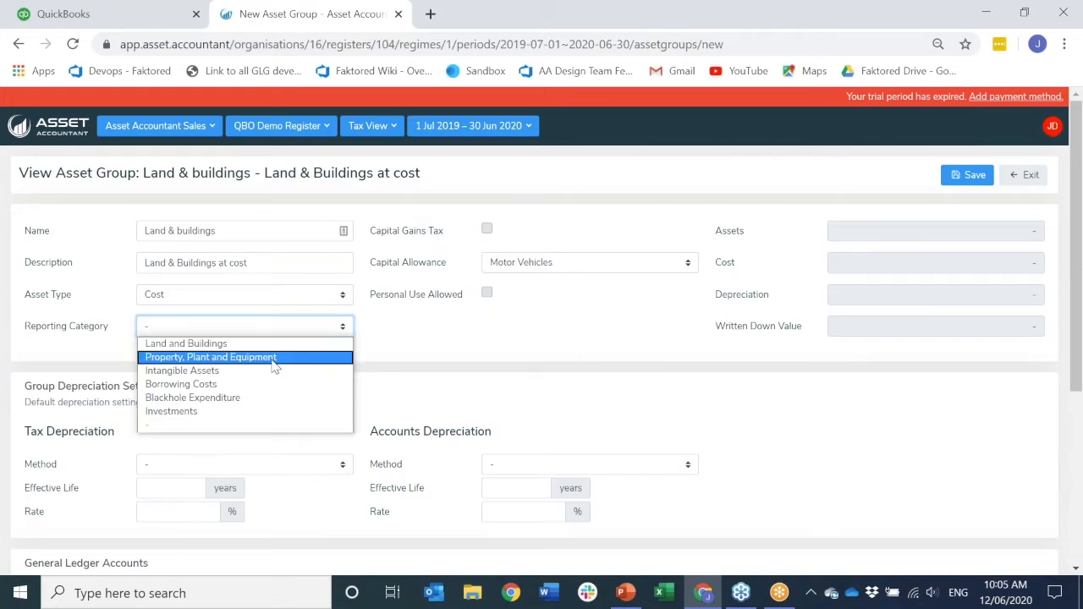
{"action": "left_click", "coordinate": [273, 359]}
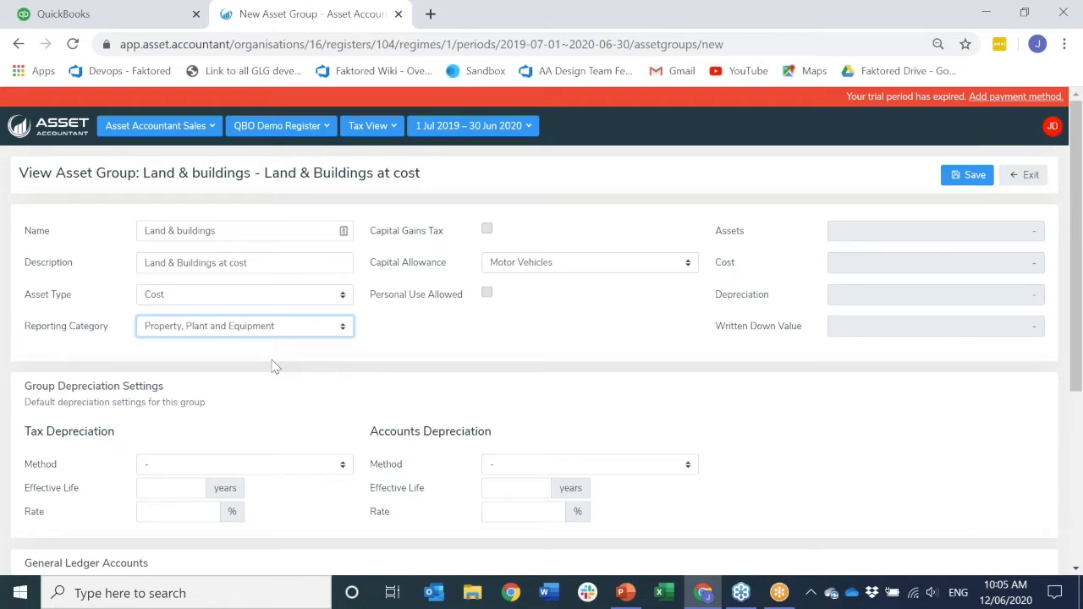
{"action": "left_click", "coordinate": [488, 230]}
{"action": "left_click", "coordinate": [517, 267]}
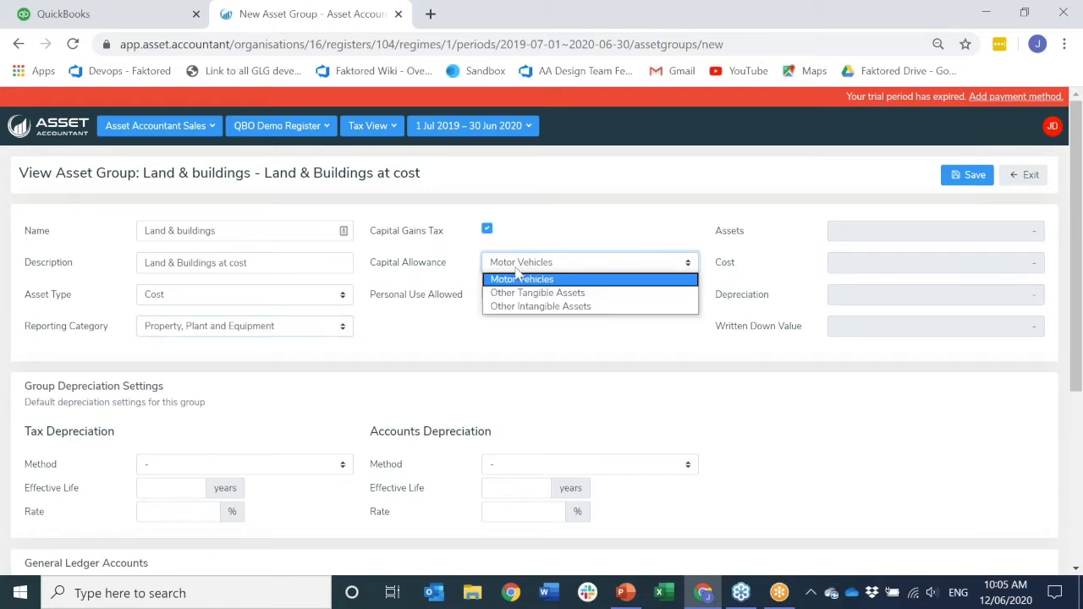
{"action": "left_click", "coordinate": [513, 294]}
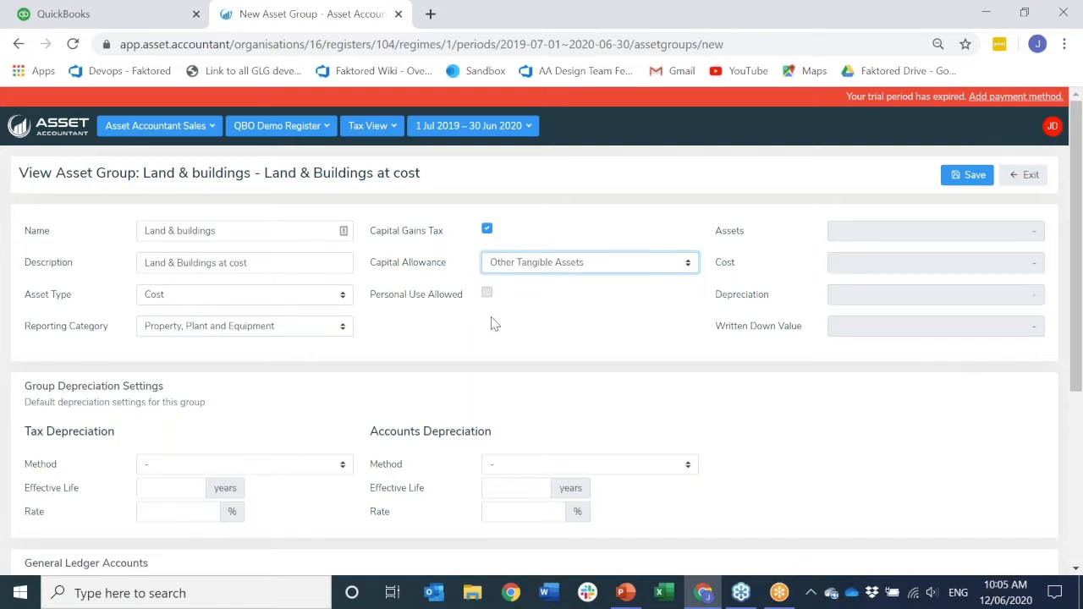
- Set the group's tax depreciation to Division 43 (Building and Construction) and its accounts depreciation to Prime Cost with a 40-year effective life
{"action": "scroll", "coordinate": [486, 322], "scroll_direction": "down", "scroll_amount": 2}
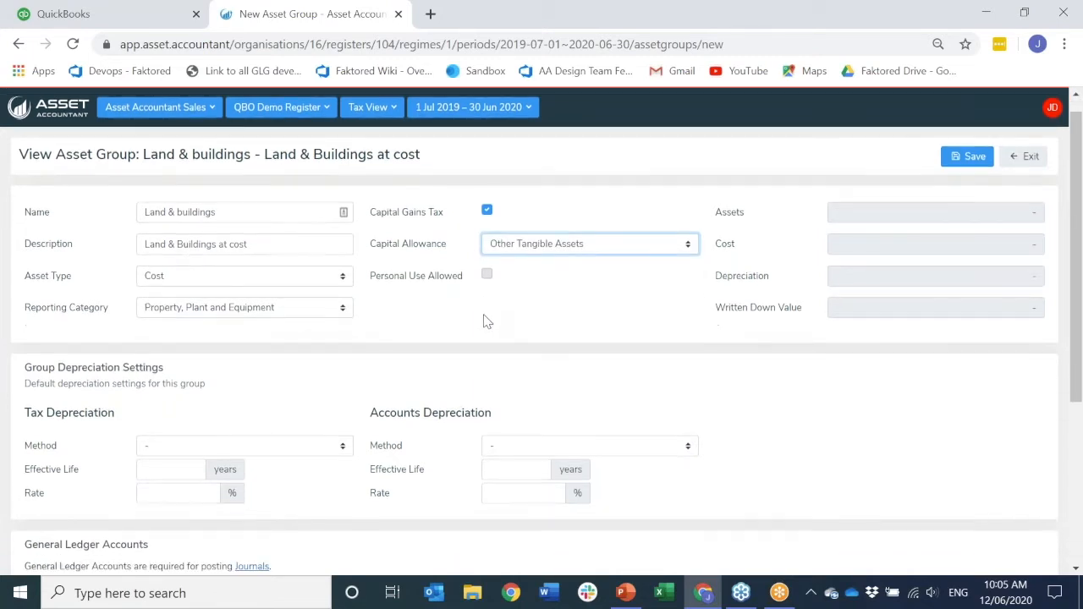
{"action": "left_click", "coordinate": [245, 296]}
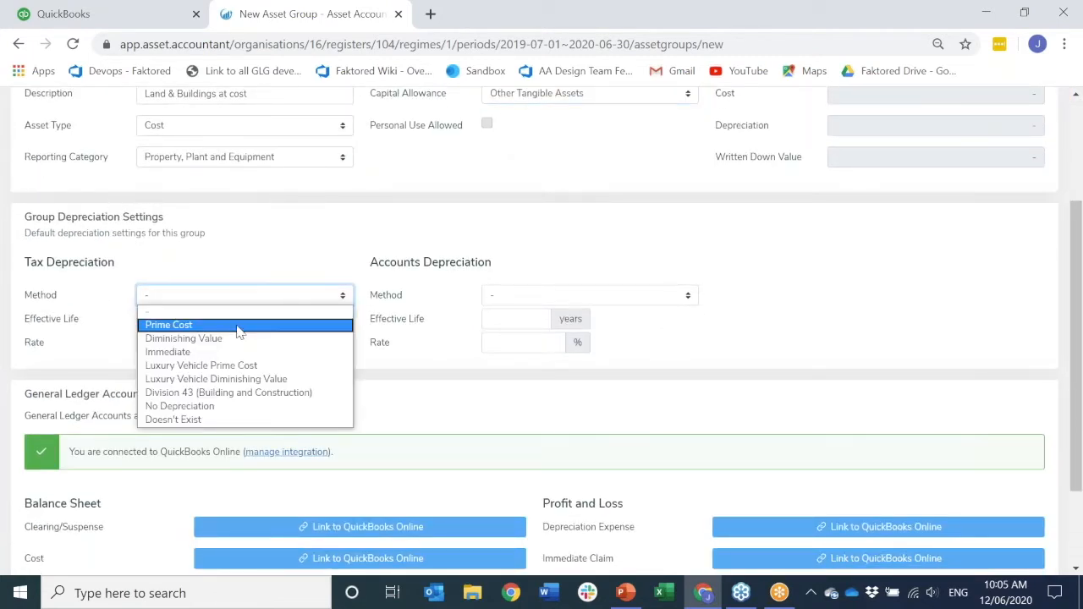
{"action": "left_click", "coordinate": [225, 394]}
{"action": "left_click", "coordinate": [555, 301]}
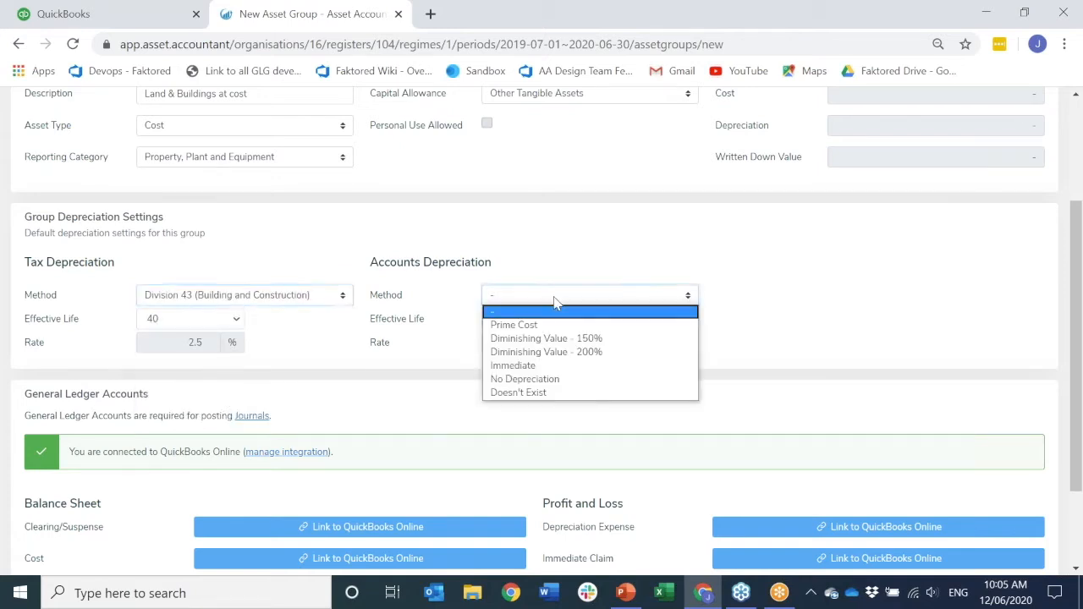
{"action": "left_click", "coordinate": [539, 326]}
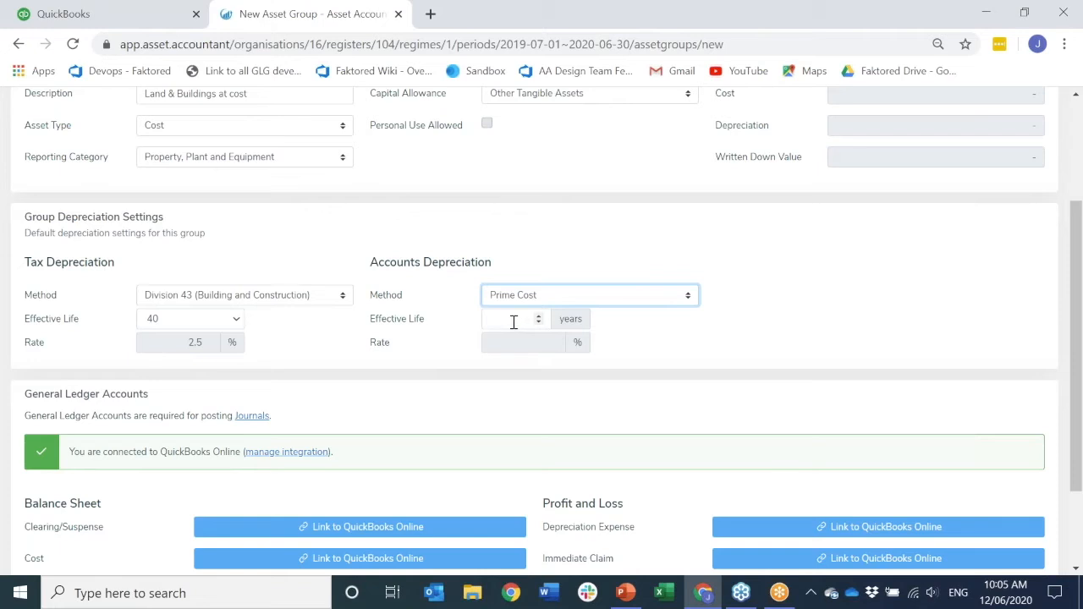
{"action": "left_click", "coordinate": [514, 322]}
{"action": "type", "text": "40"}
{"action": "key", "text": "Tab"}
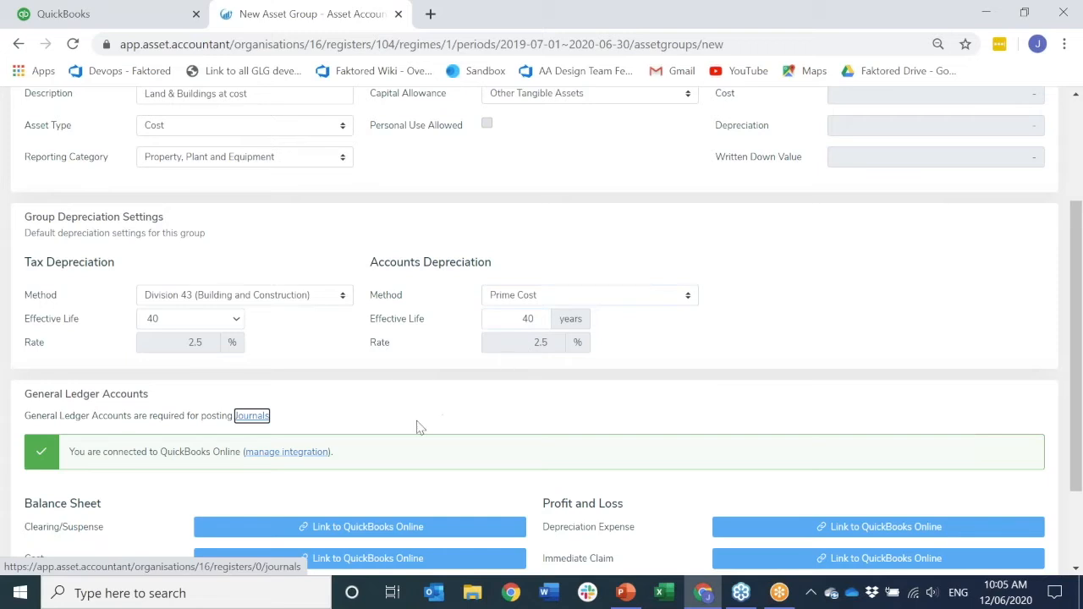
- Link the group's Clearing/Suspense ledger account to the QuickBooks account "Asset suspense"
{"action": "scroll", "coordinate": [380, 448], "scroll_direction": "down", "scroll_amount": 3}
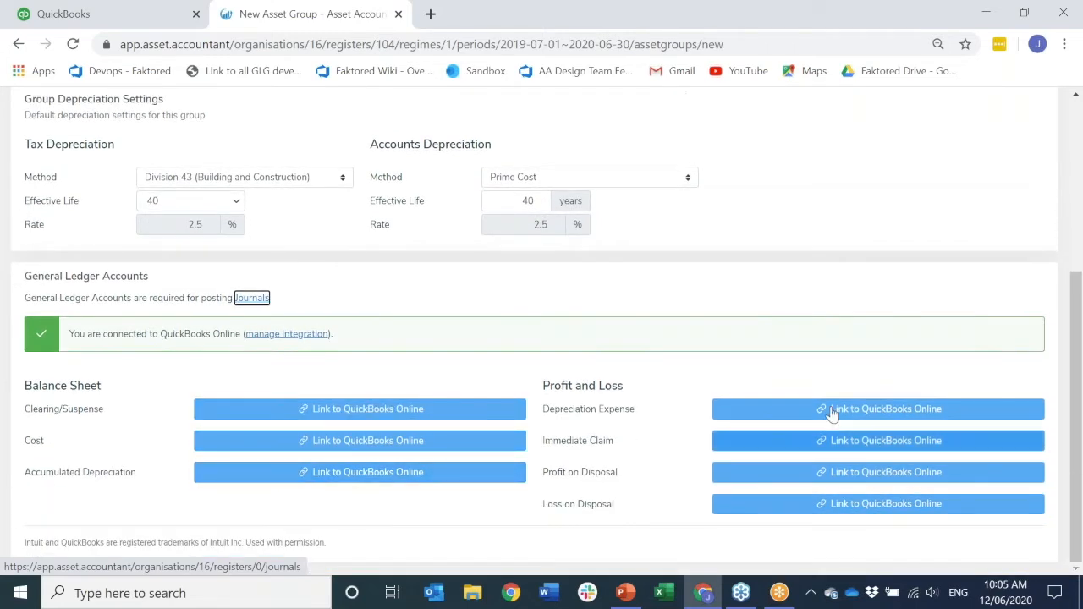
{"action": "left_click", "coordinate": [358, 412]}
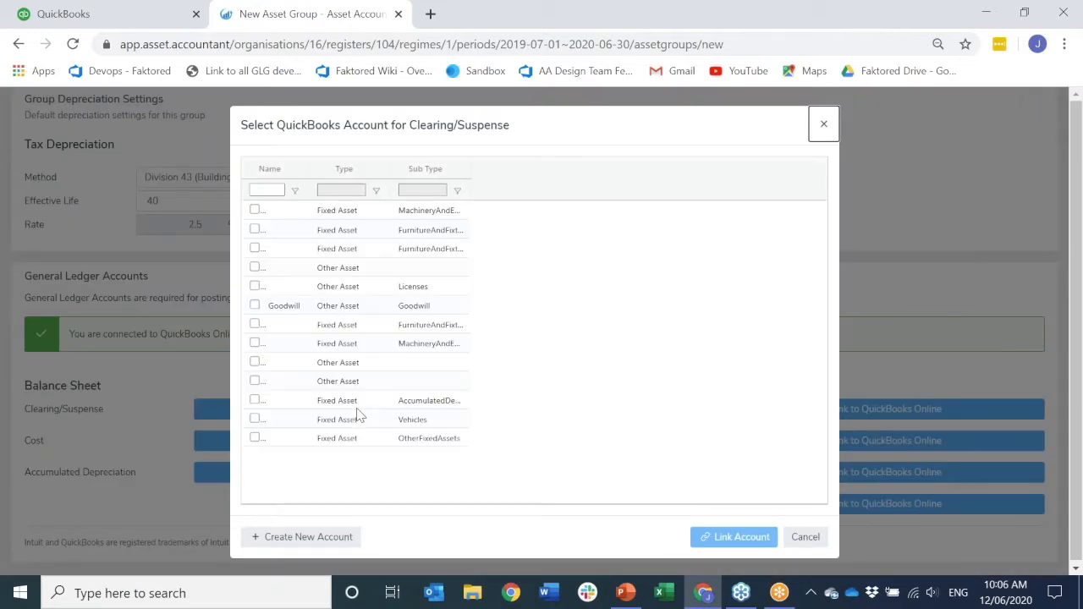
{"action": "left_click", "coordinate": [255, 209]}
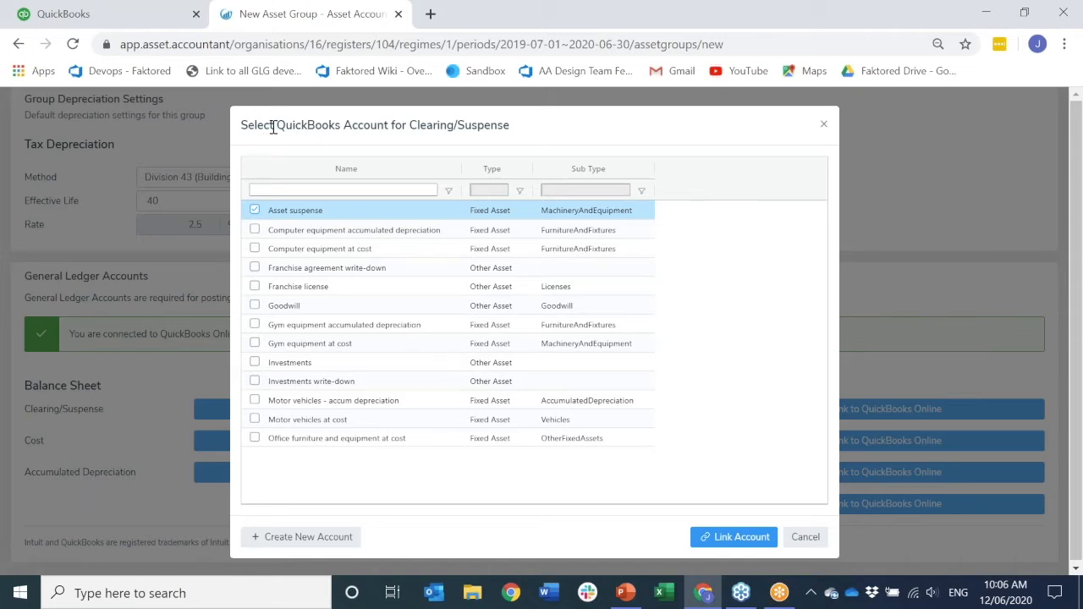
{"action": "left_click", "coordinate": [726, 537]}
{"action": "left_click", "coordinate": [728, 538]}
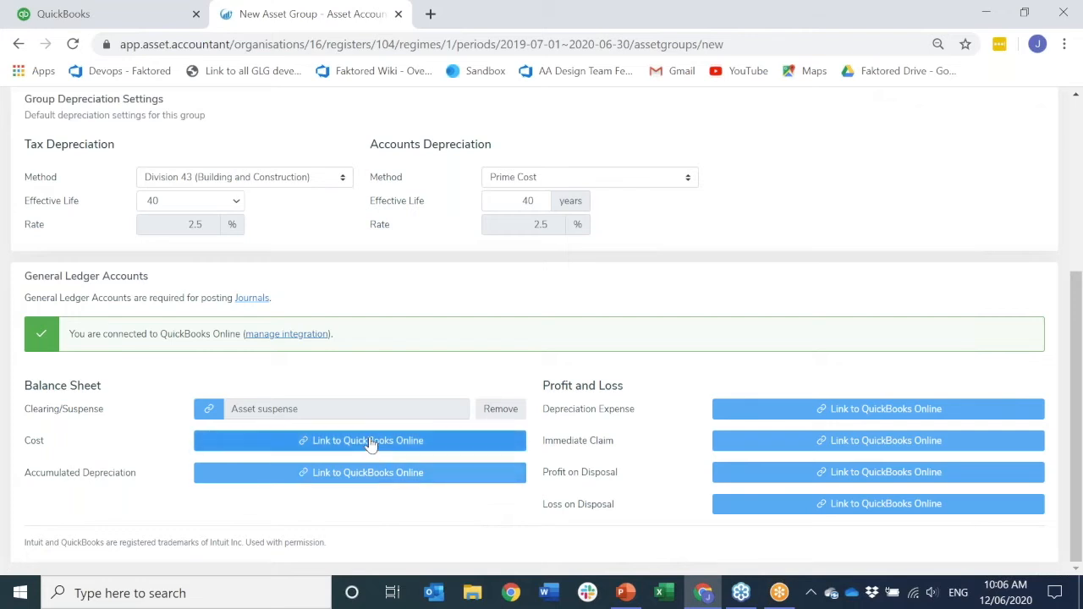
- Create the QuickBooks account "Land & Buildings at cost" with type Fixed Asset and sub type Land, and link it as the group's Cost account
{"action": "left_click", "coordinate": [370, 443]}
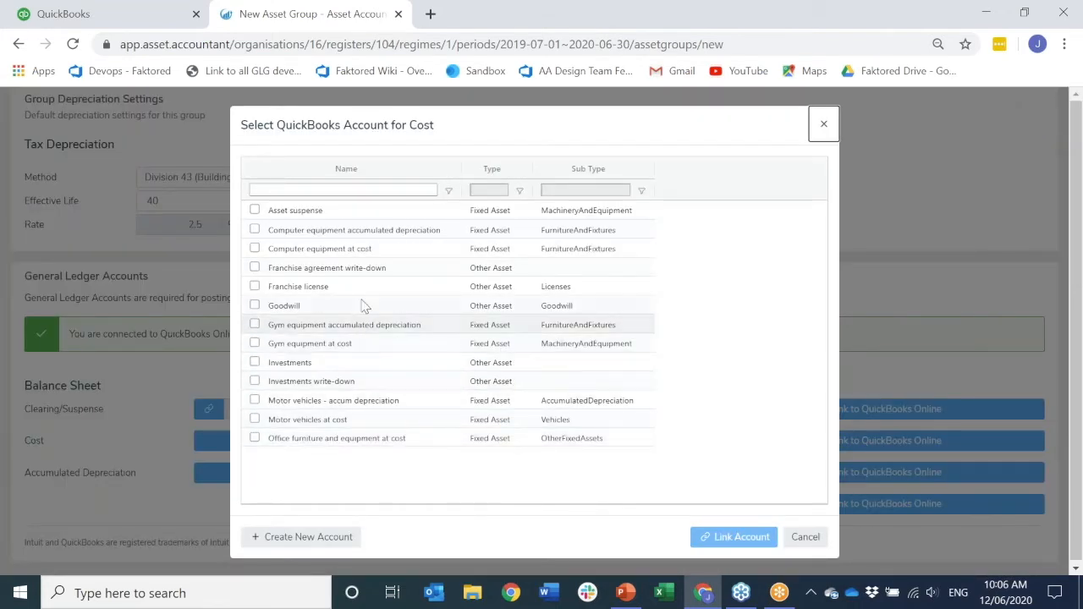
{"action": "left_click", "coordinate": [328, 538]}
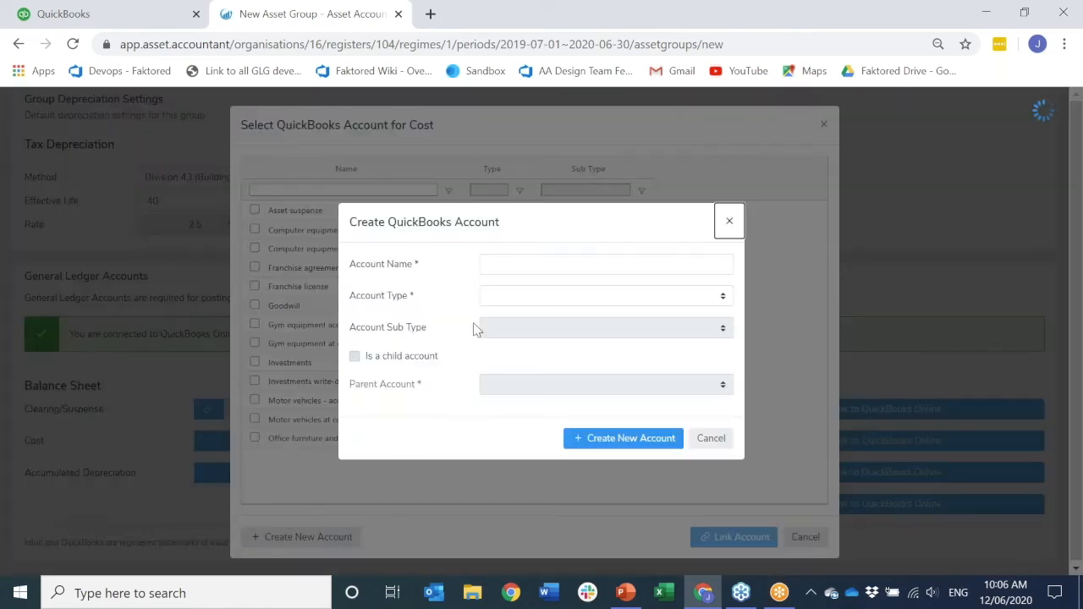
{"action": "left_click", "coordinate": [506, 265]}
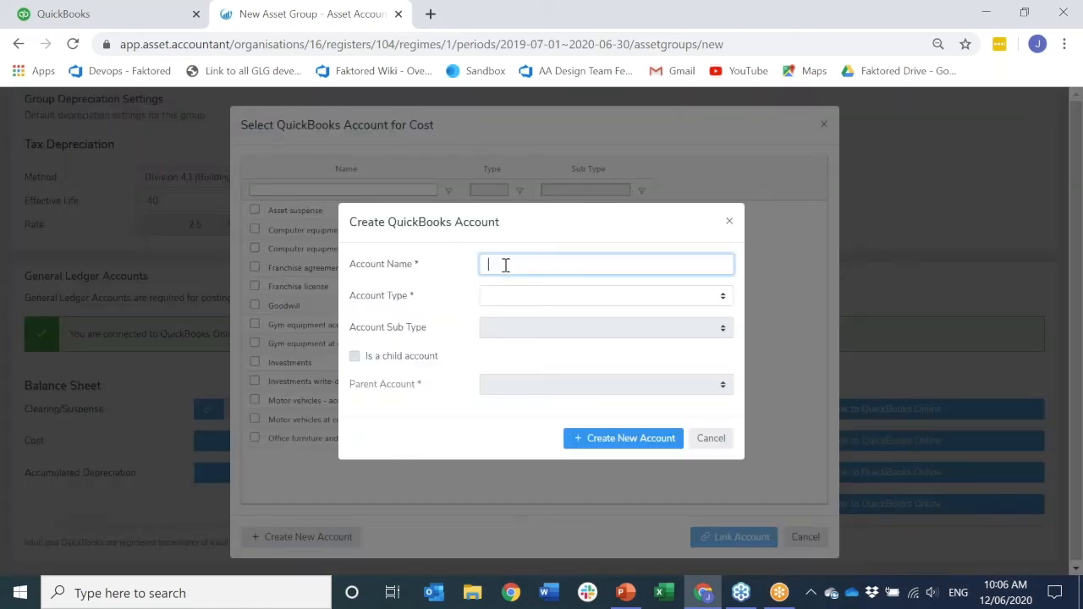
{"action": "type", "text": "Land & Buildings at cost"}
{"action": "key", "text": "Tab"}
{"action": "left_click", "coordinate": [516, 294]}
{"action": "left_click", "coordinate": [514, 326]}
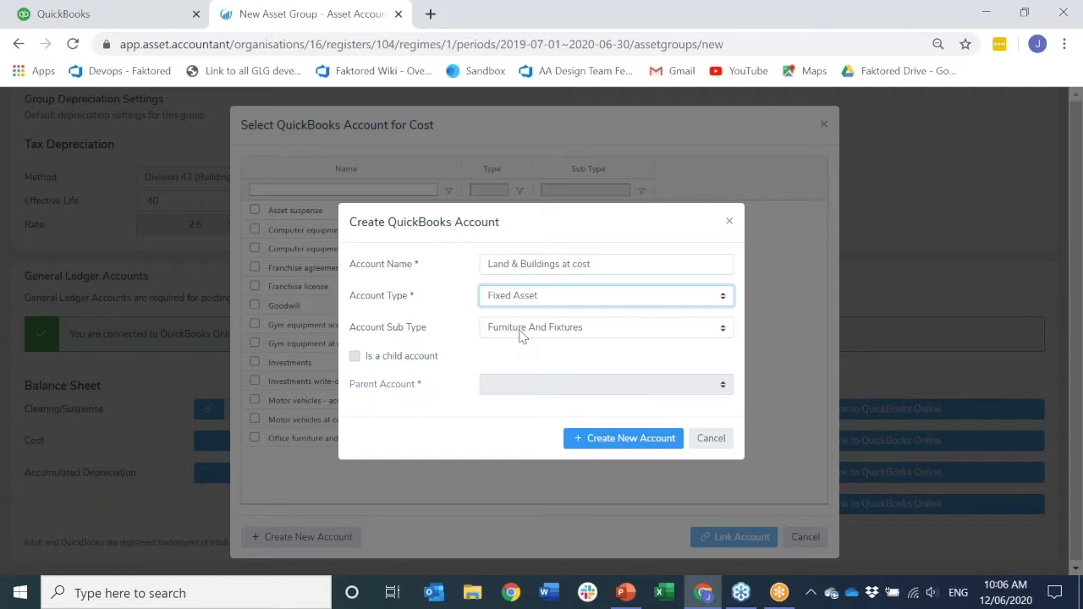
{"action": "left_click", "coordinate": [521, 330]}
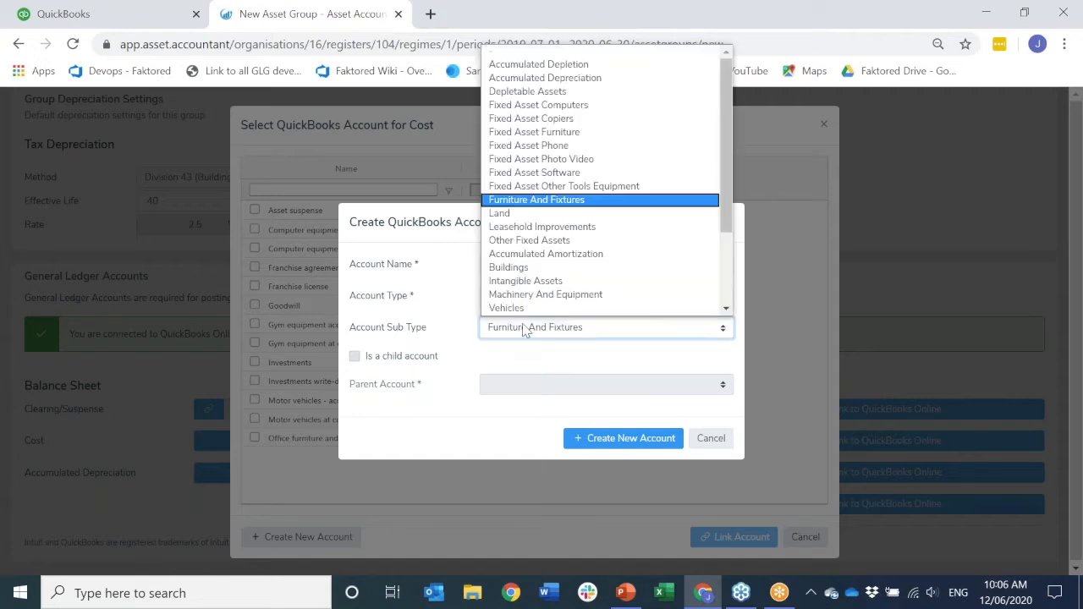
{"action": "left_click", "coordinate": [548, 218]}
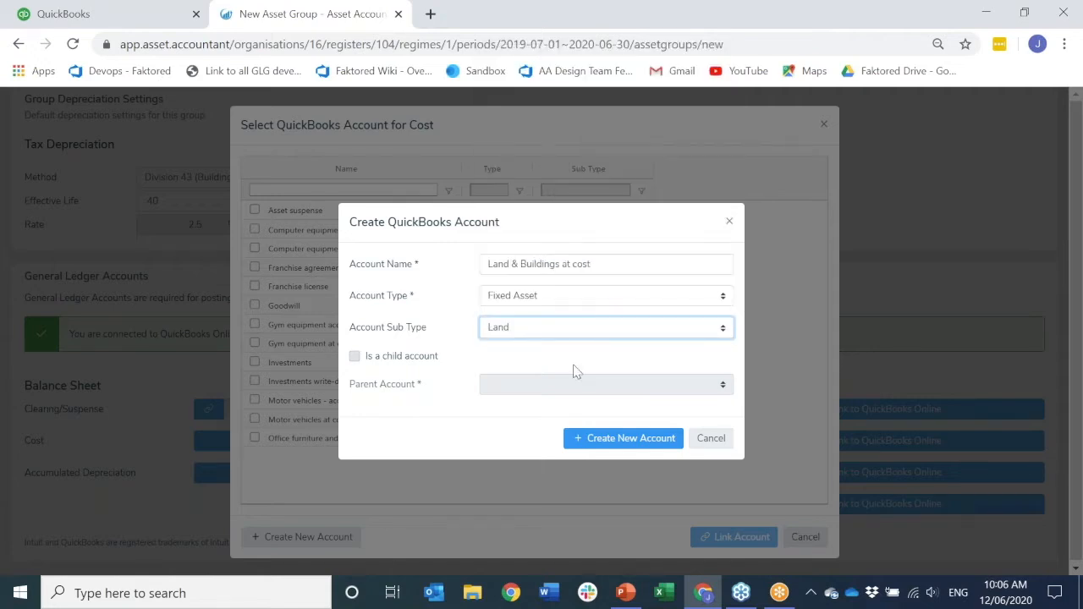
{"action": "left_click", "coordinate": [581, 447]}
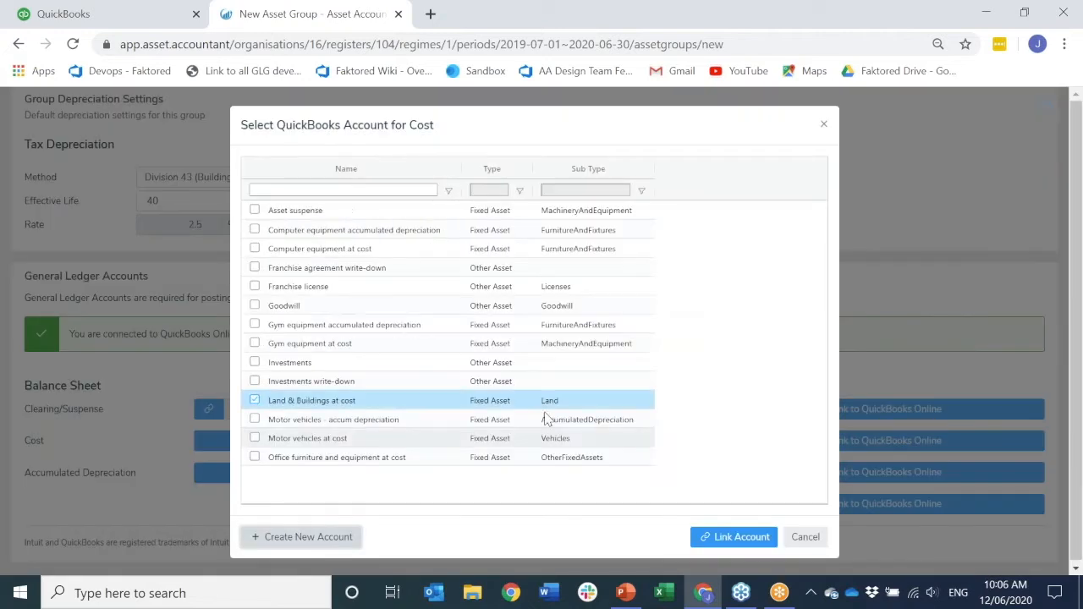
{"action": "left_click", "coordinate": [731, 538]}
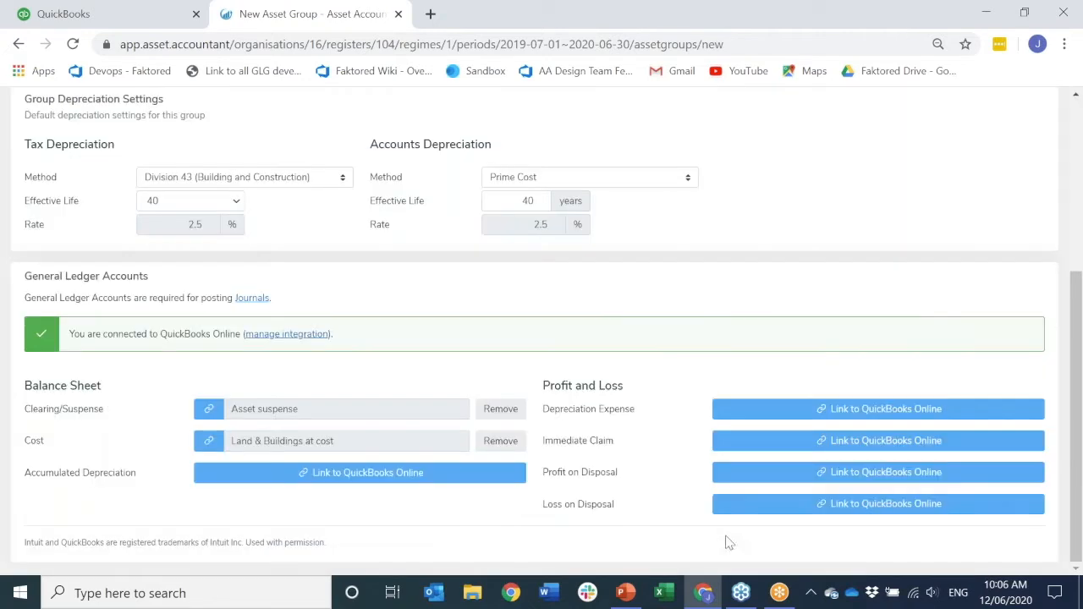
- Create the QuickBooks account "Land & buildings - accumulated depreciation" with type Fixed Asset and sub type Land, and link it as the group's Accumulated Depreciation account
{"action": "left_click", "coordinate": [415, 476]}
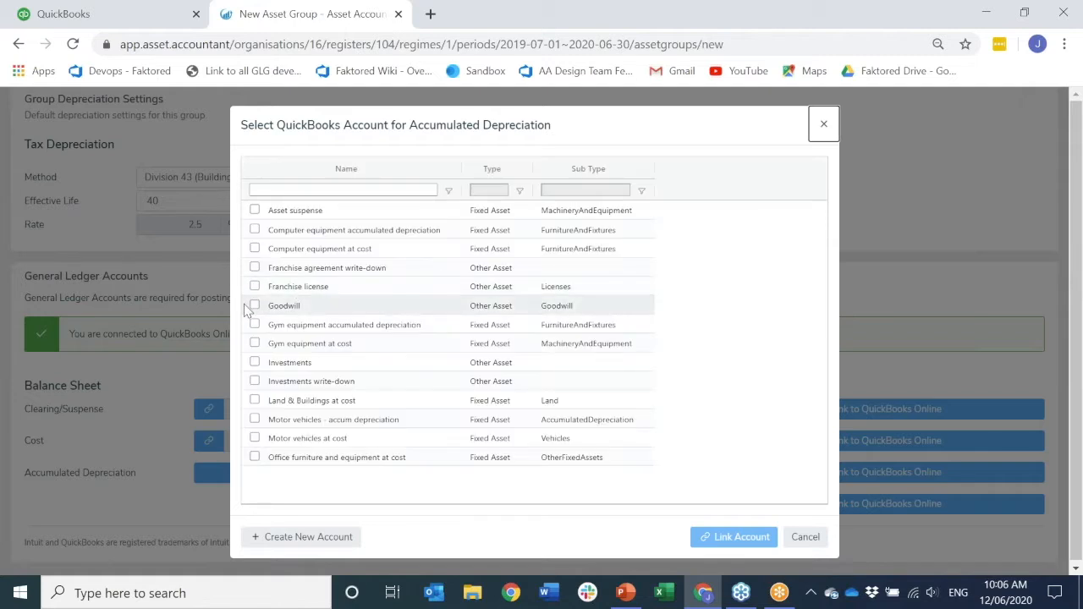
{"action": "left_click", "coordinate": [302, 536]}
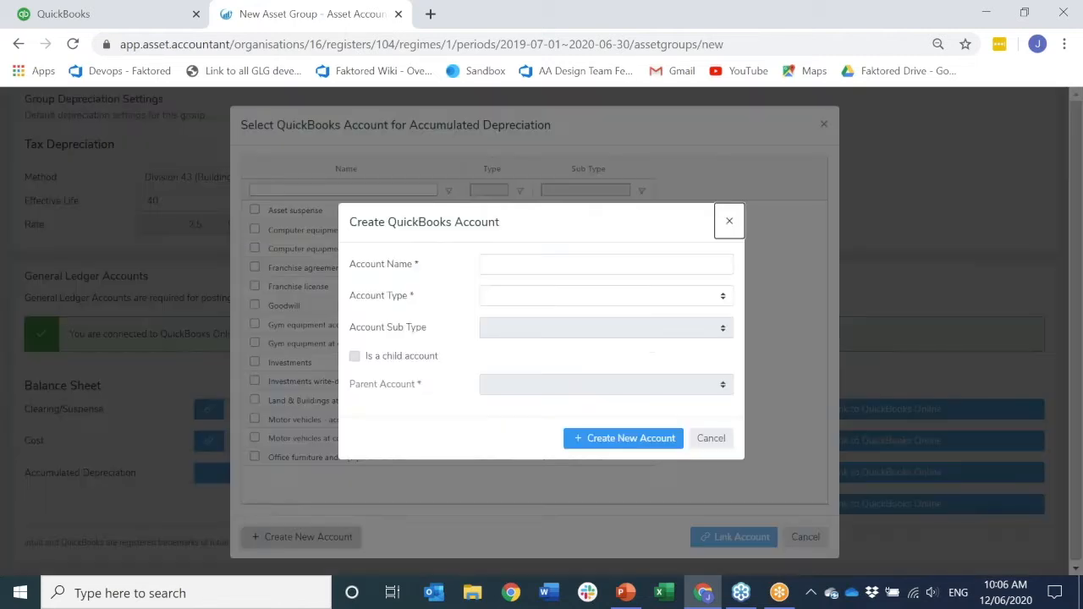
{"action": "left_click", "coordinate": [509, 262]}
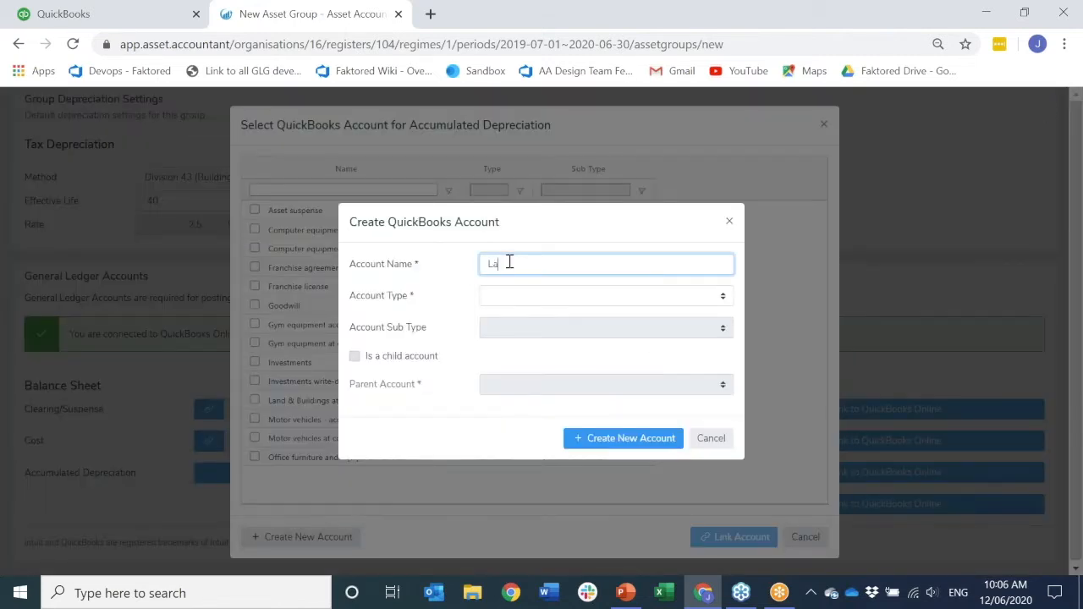
{"action": "type", "text": "Land & buildings - accumulated depreciation"}
{"action": "key", "text": "Tab"}
{"action": "left_click", "coordinate": [520, 293]}
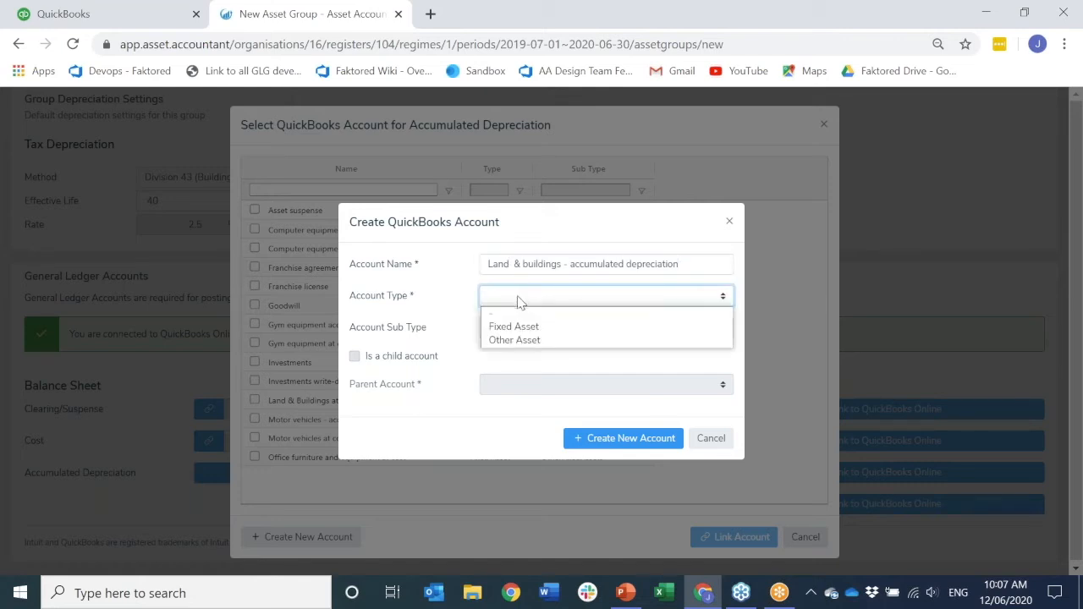
{"action": "left_click", "coordinate": [518, 327]}
{"action": "left_click", "coordinate": [518, 330]}
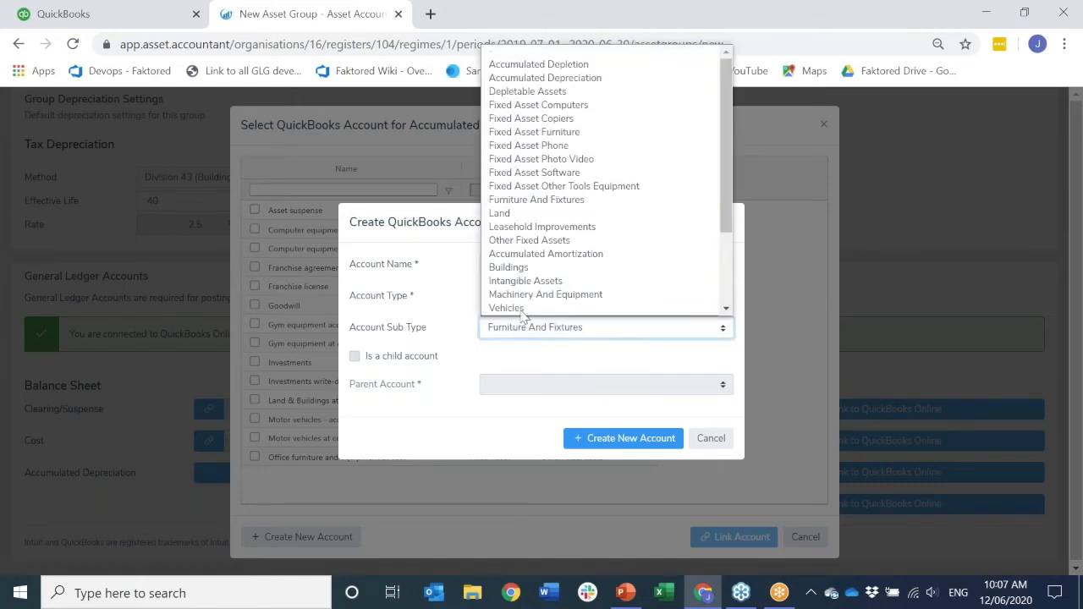
{"action": "left_click", "coordinate": [521, 201]}
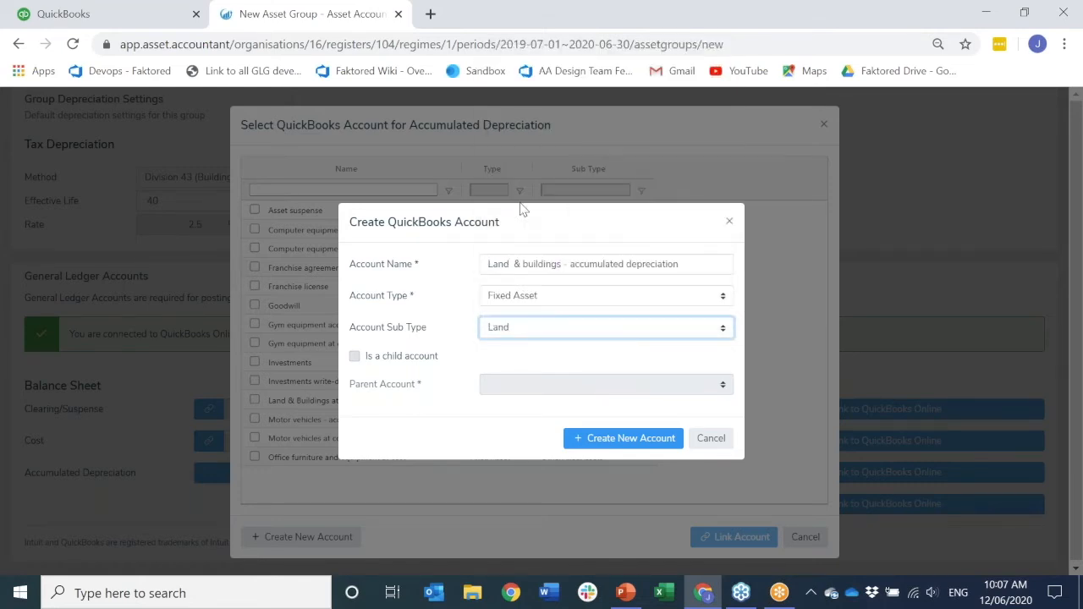
{"action": "left_click", "coordinate": [612, 438]}
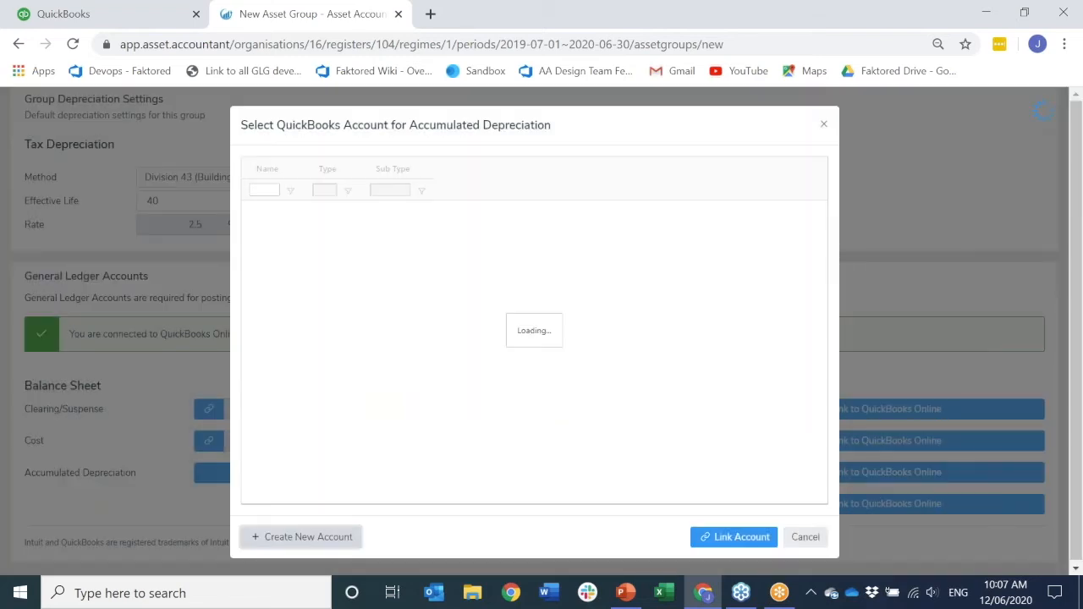
{"action": "left_click", "coordinate": [718, 538]}
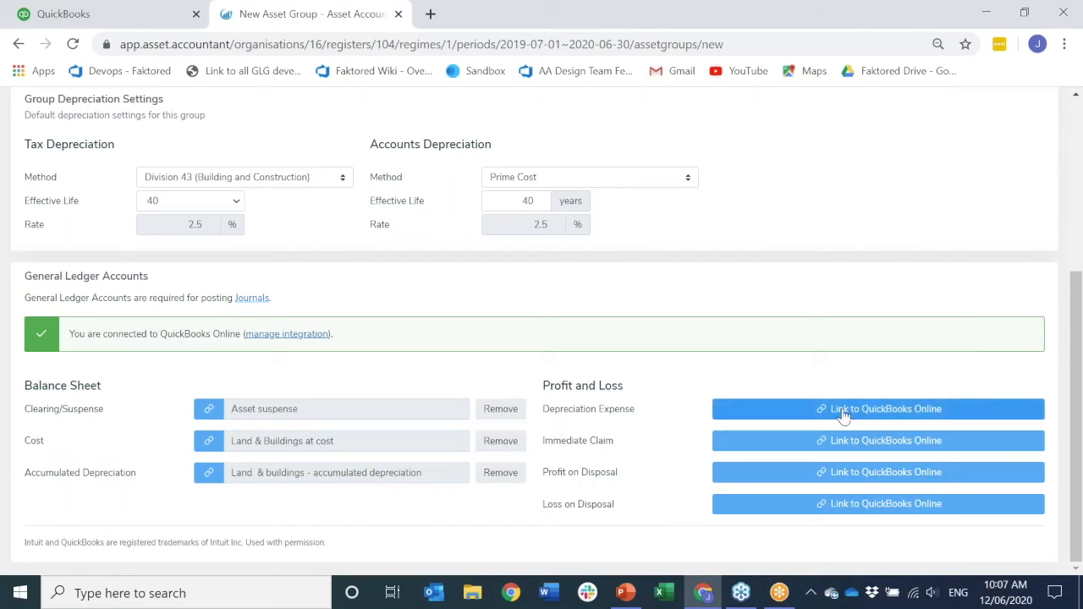
- Link the group's Depreciation Expense account to QuickBooks "Depreciation Expense" and its Immediate Claim account to "Immediate claim"
{"action": "left_click", "coordinate": [844, 415]}
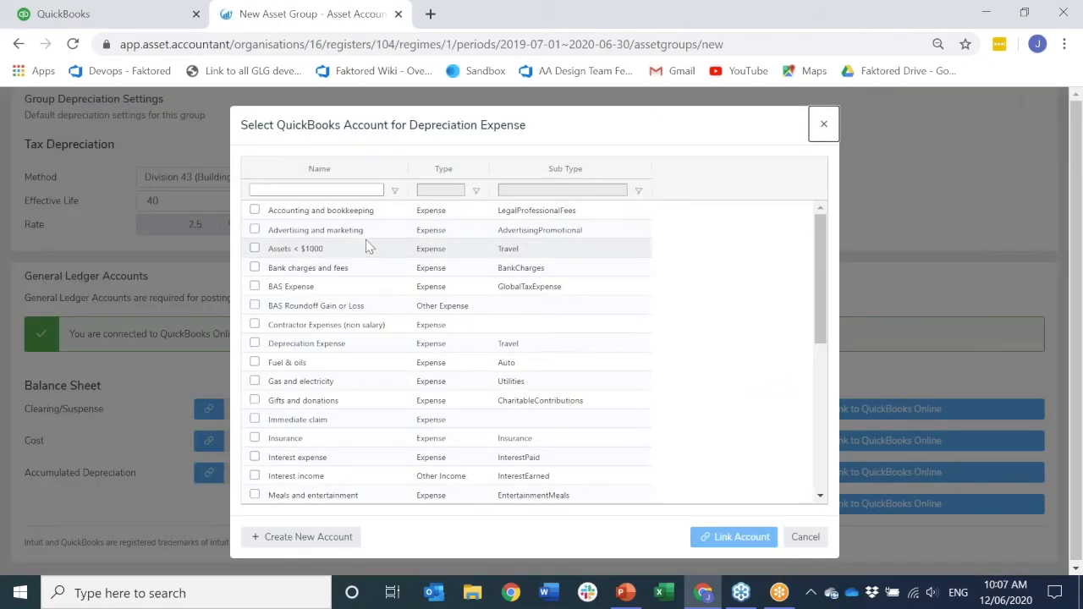
{"action": "left_click", "coordinate": [255, 344]}
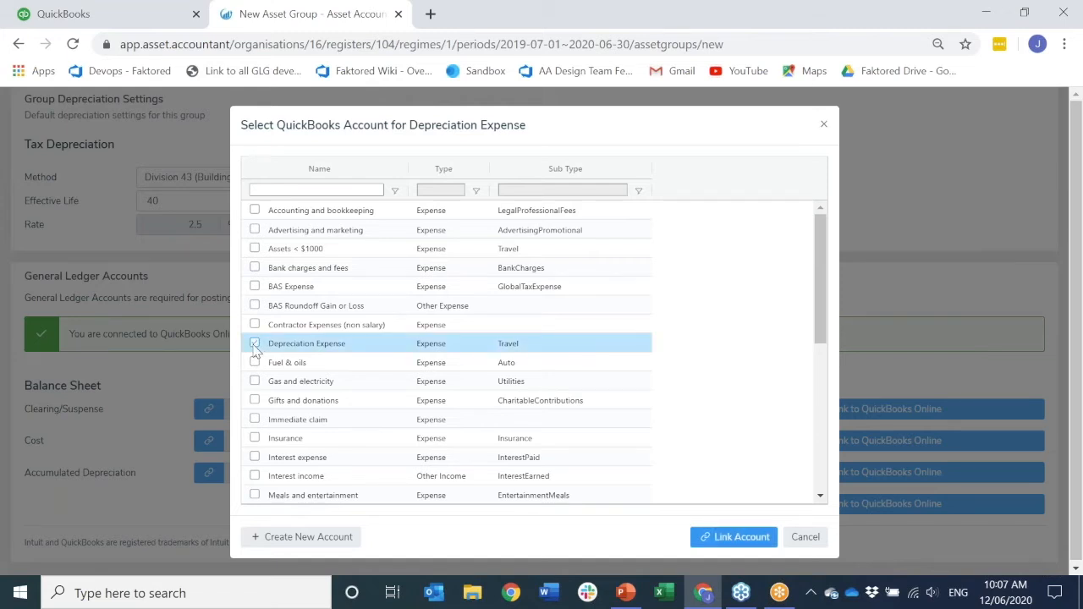
{"action": "left_click", "coordinate": [711, 538]}
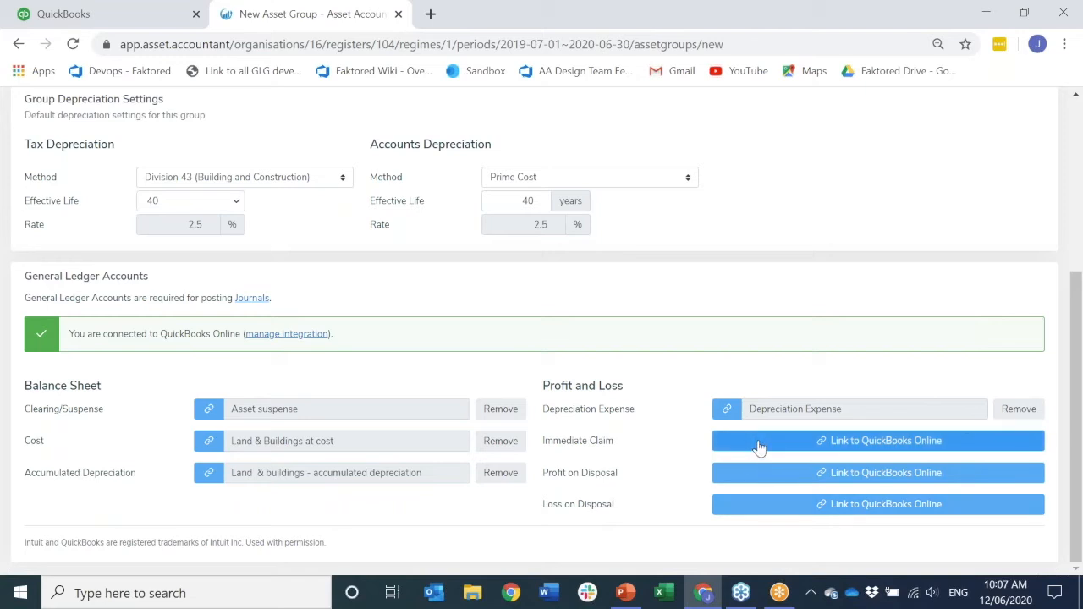
{"action": "left_click", "coordinate": [757, 441]}
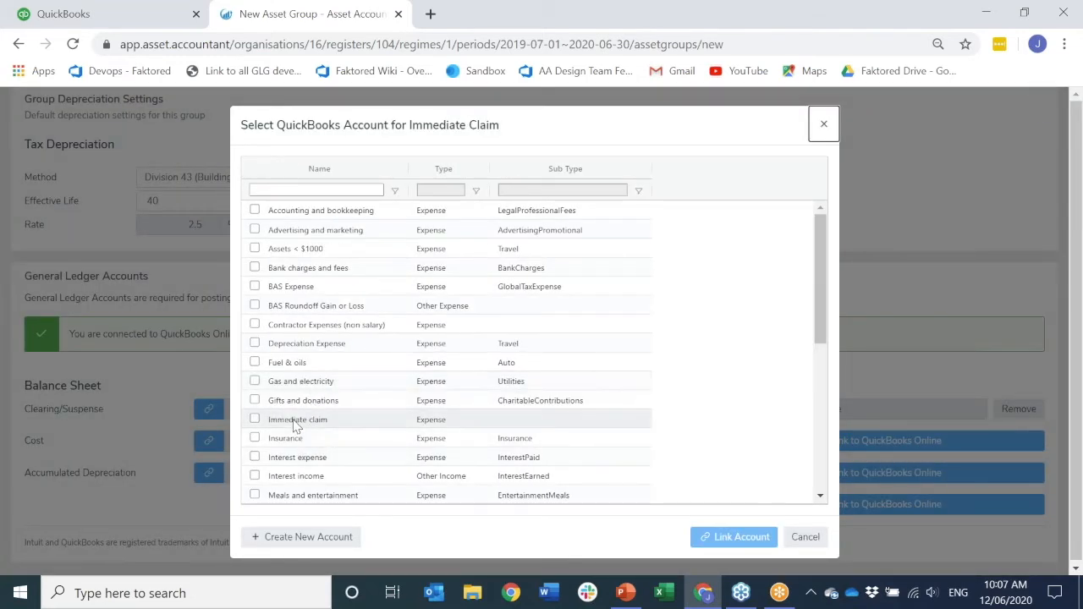
{"action": "left_click", "coordinate": [256, 420]}
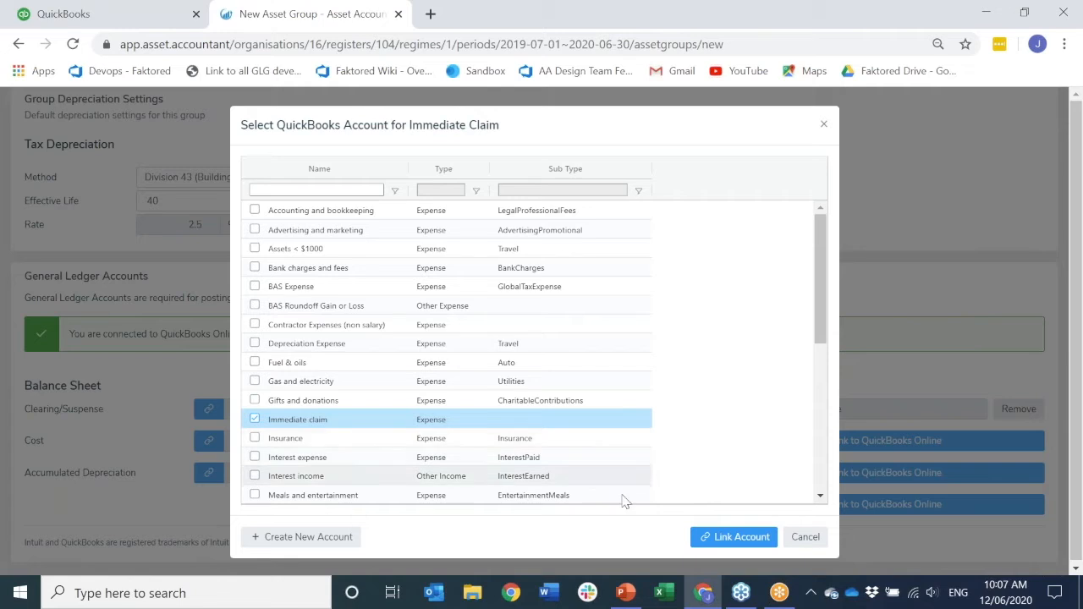
{"action": "left_click", "coordinate": [715, 537]}
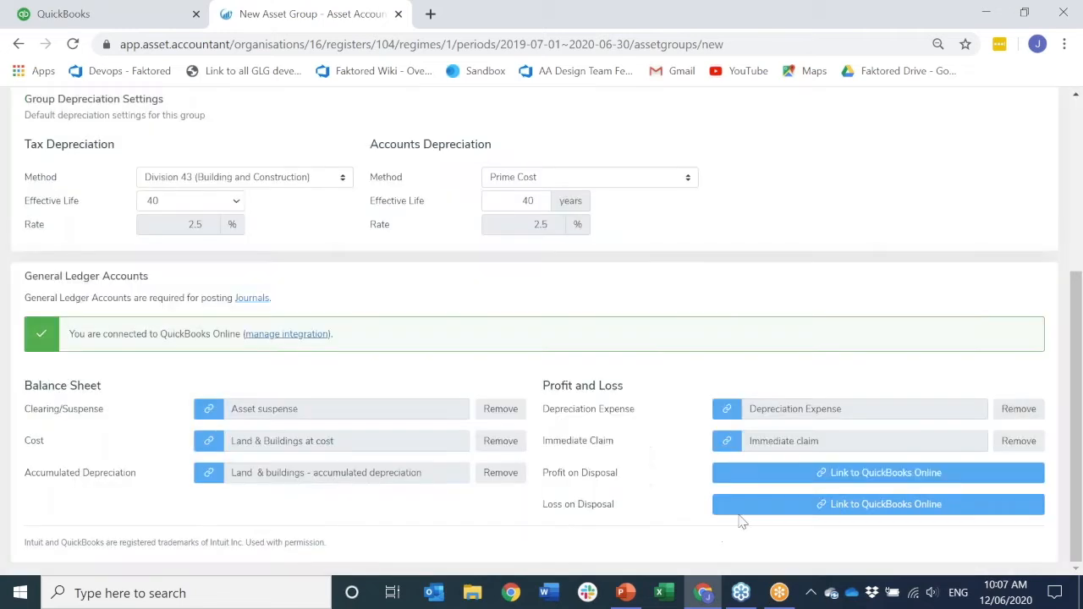
- Link the group's Profit on Disposal account to the QuickBooks account "Profit/(Loss) on disposal of assets"
{"action": "left_click", "coordinate": [798, 476]}
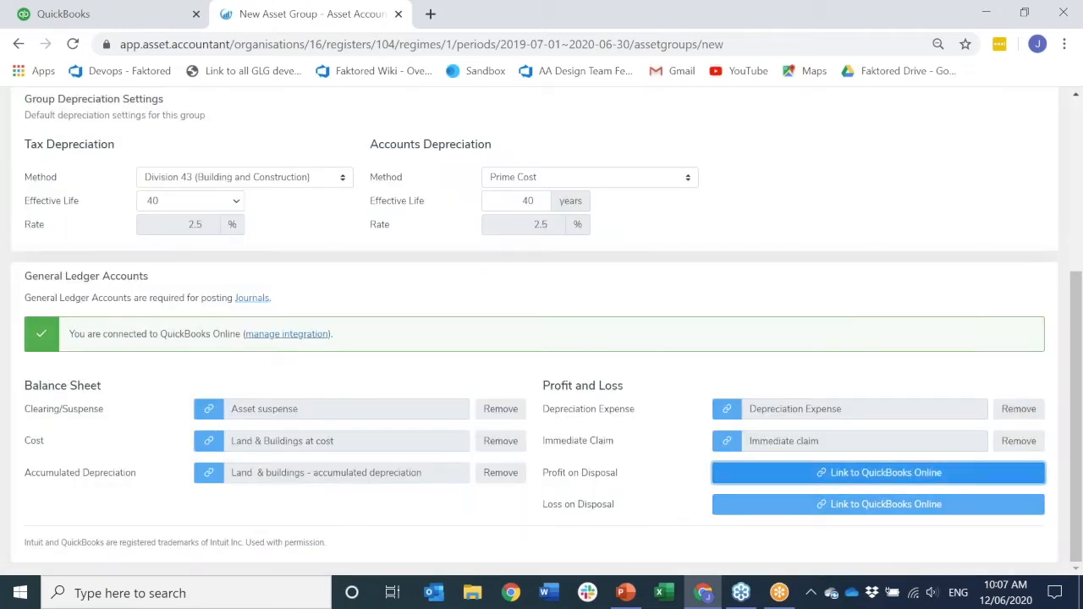
{"action": "scroll", "coordinate": [587, 455], "scroll_direction": "down", "scroll_amount": 5}
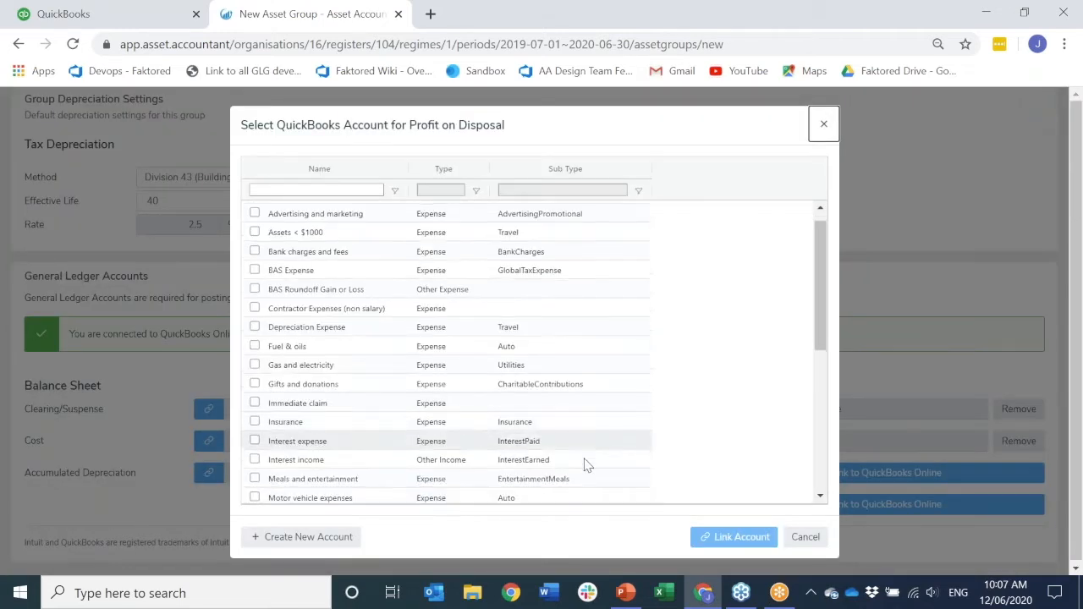
{"action": "scroll", "coordinate": [579, 474], "scroll_direction": "down", "scroll_amount": 2}
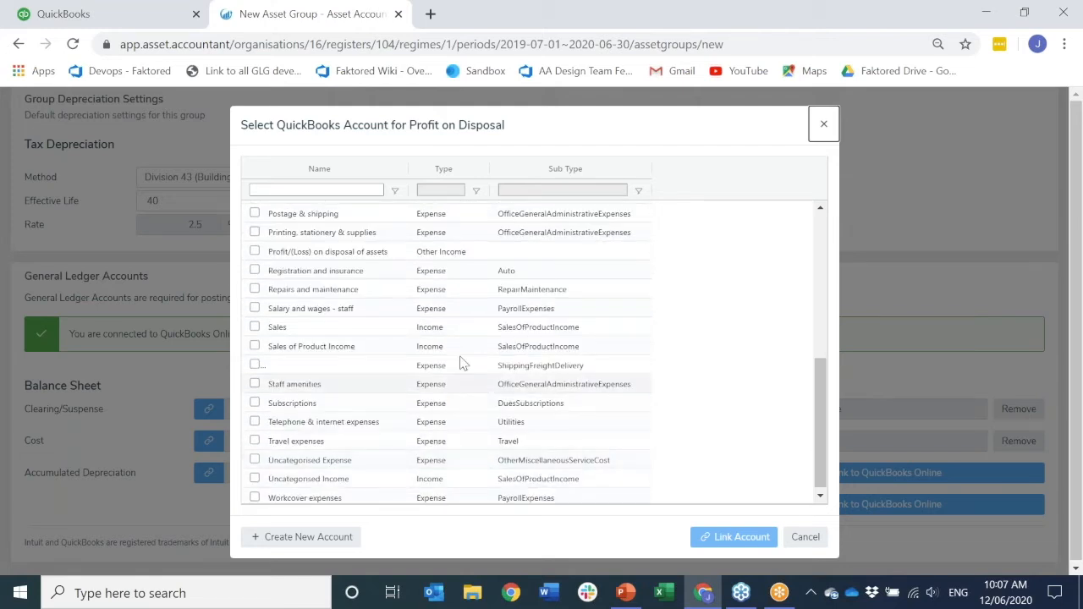
{"action": "left_click", "coordinate": [257, 253]}
{"action": "left_click", "coordinate": [716, 536]}
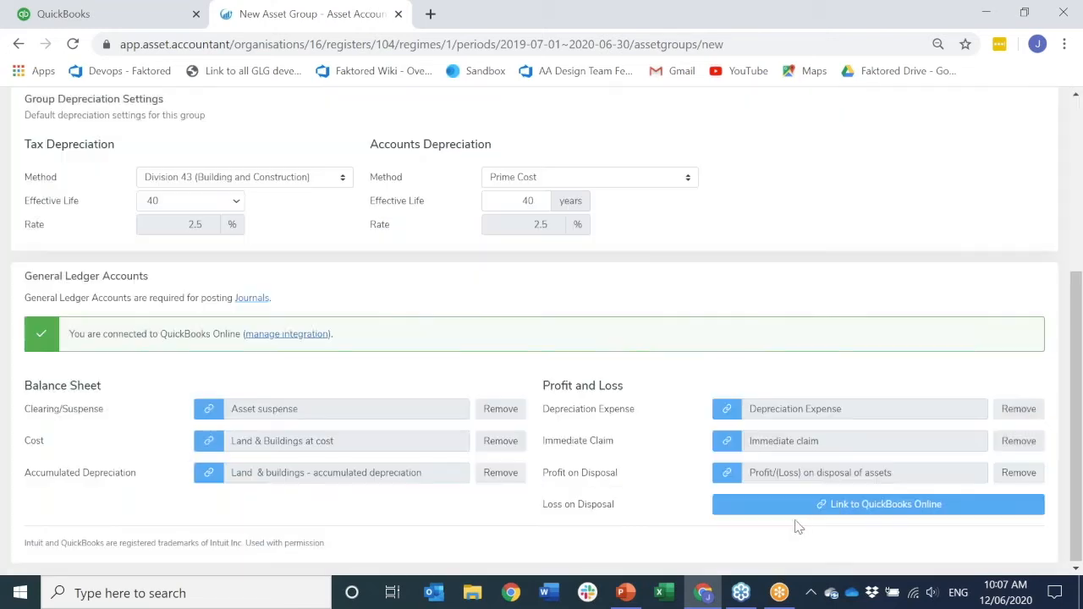
- Link the group's Loss on Disposal account to the QuickBooks account "Profit/(Loss) on disposal of assets"
{"action": "left_click", "coordinate": [877, 504]}
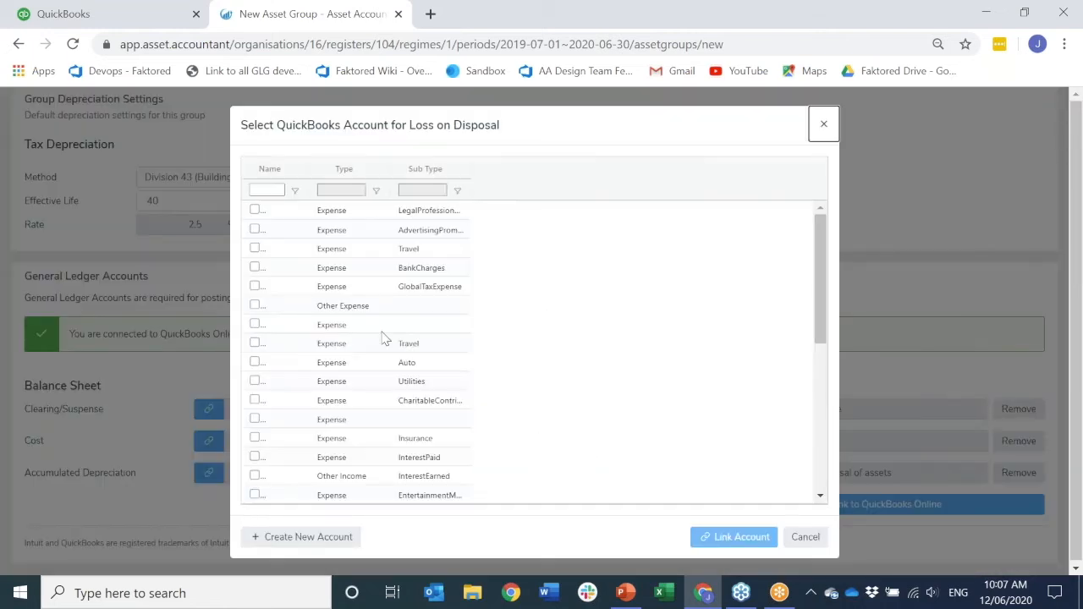
{"action": "scroll", "coordinate": [313, 405], "scroll_direction": "down", "scroll_amount": 1}
{"action": "scroll", "coordinate": [313, 404], "scroll_direction": "down", "scroll_amount": 2}
{"action": "left_click", "coordinate": [255, 420]}
{"action": "left_click", "coordinate": [720, 537]}
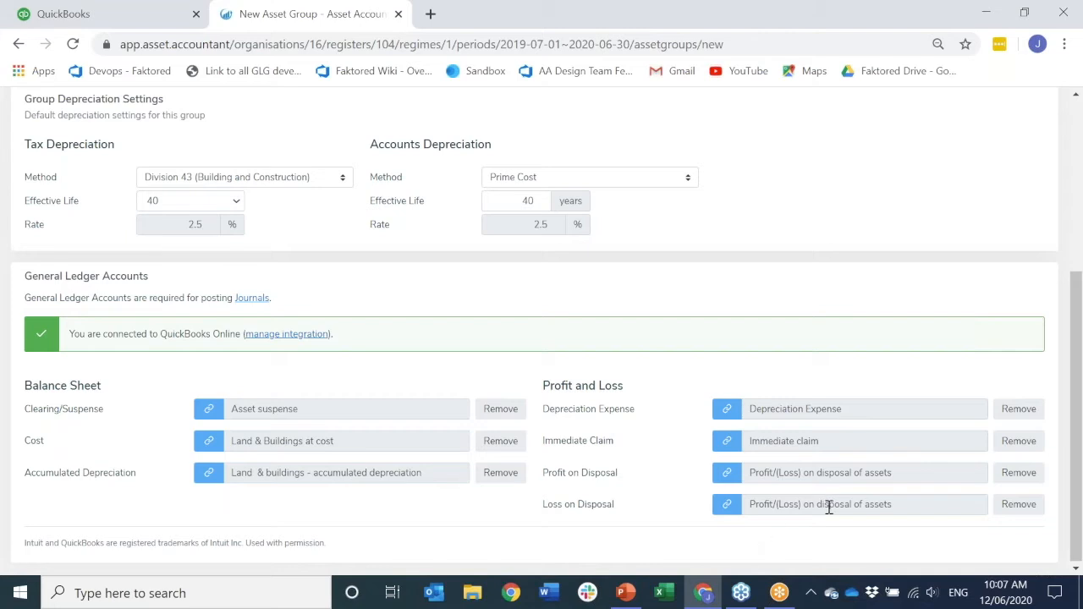
- Save the new Land & buildings asset group and return to the list of asset groups
{"action": "scroll", "coordinate": [822, 506], "scroll_direction": "up", "scroll_amount": 3}
{"action": "left_click", "coordinate": [969, 176]}
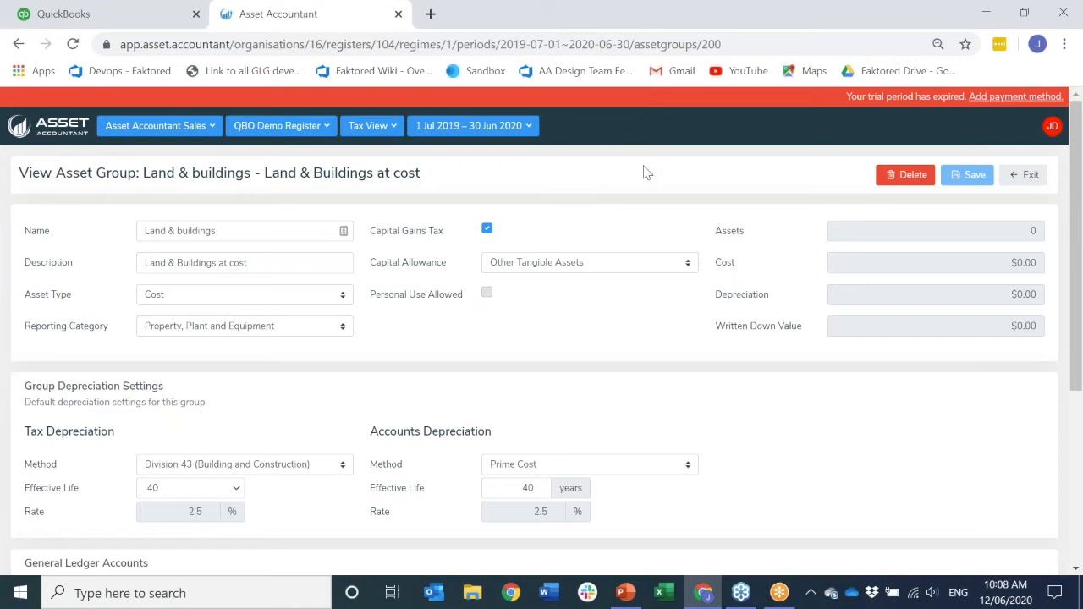
{"action": "left_click", "coordinate": [1023, 175]}
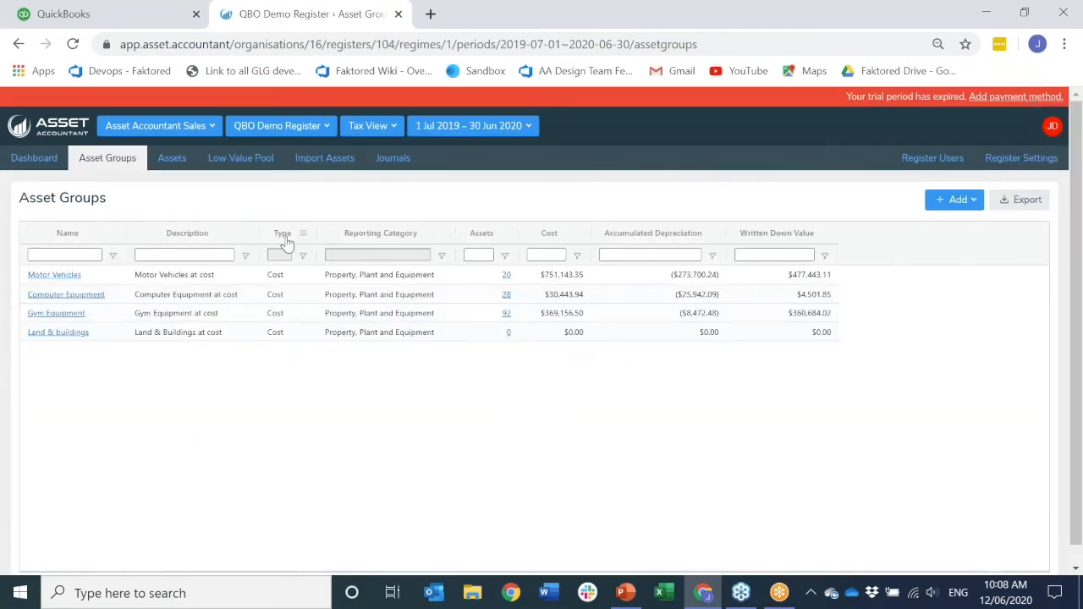
- Show the register's assets in the Asset Summary report view and look through the assets listed under Computer Equipment
{"action": "left_click", "coordinate": [172, 158]}
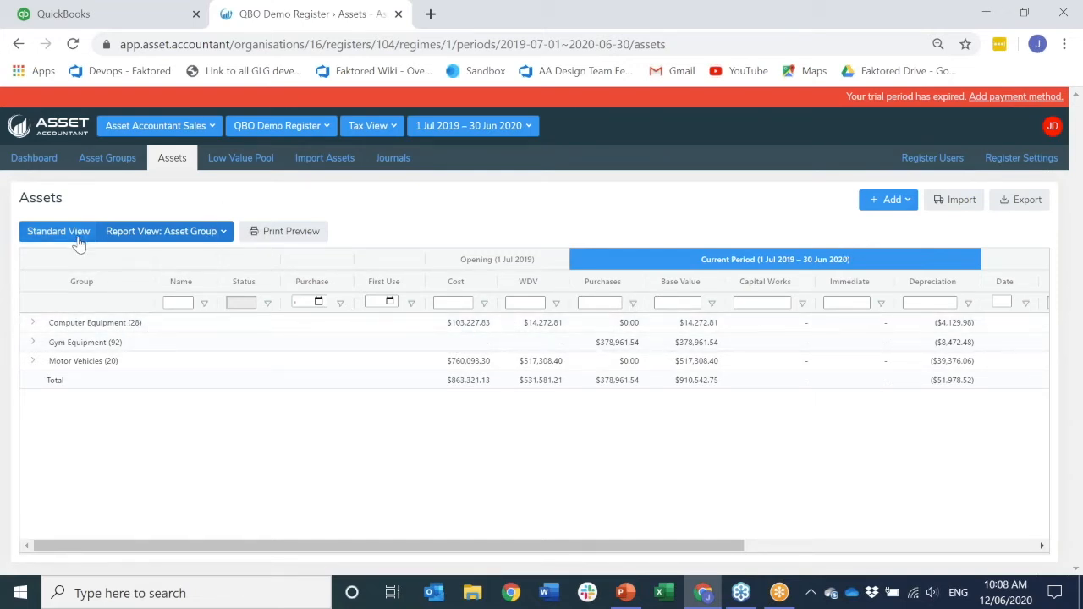
{"action": "left_click", "coordinate": [146, 233]}
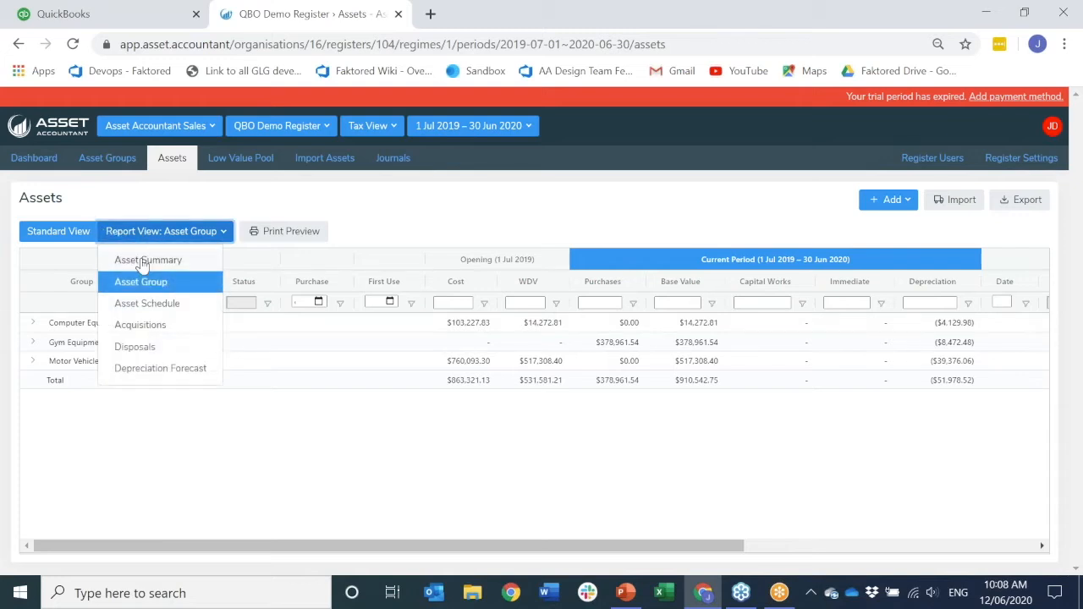
{"action": "left_click", "coordinate": [145, 261]}
{"action": "scroll", "coordinate": [375, 404], "scroll_direction": "down", "scroll_amount": 1}
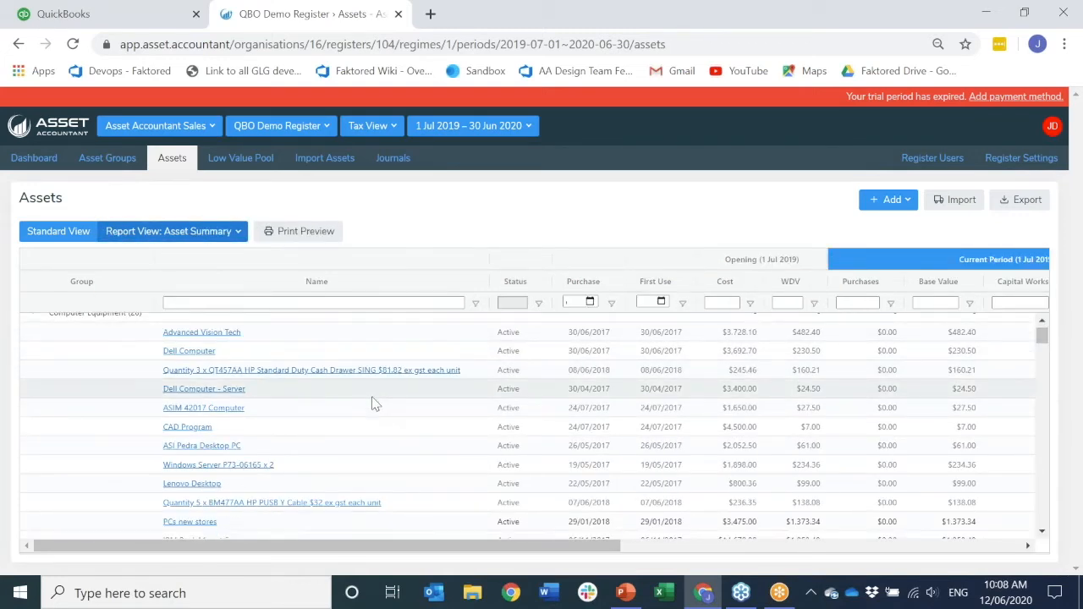
{"action": "scroll", "coordinate": [548, 434], "scroll_direction": "down", "scroll_amount": 1}
{"action": "scroll", "coordinate": [550, 435], "scroll_direction": "down", "scroll_amount": 3}
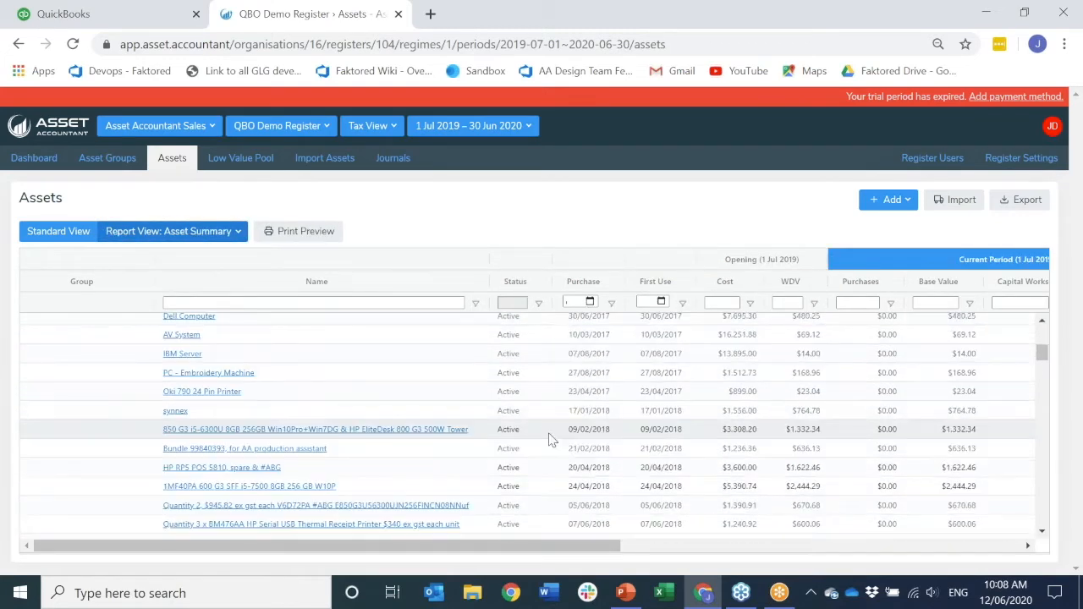
{"action": "scroll", "coordinate": [412, 345], "scroll_direction": "up", "scroll_amount": 8}
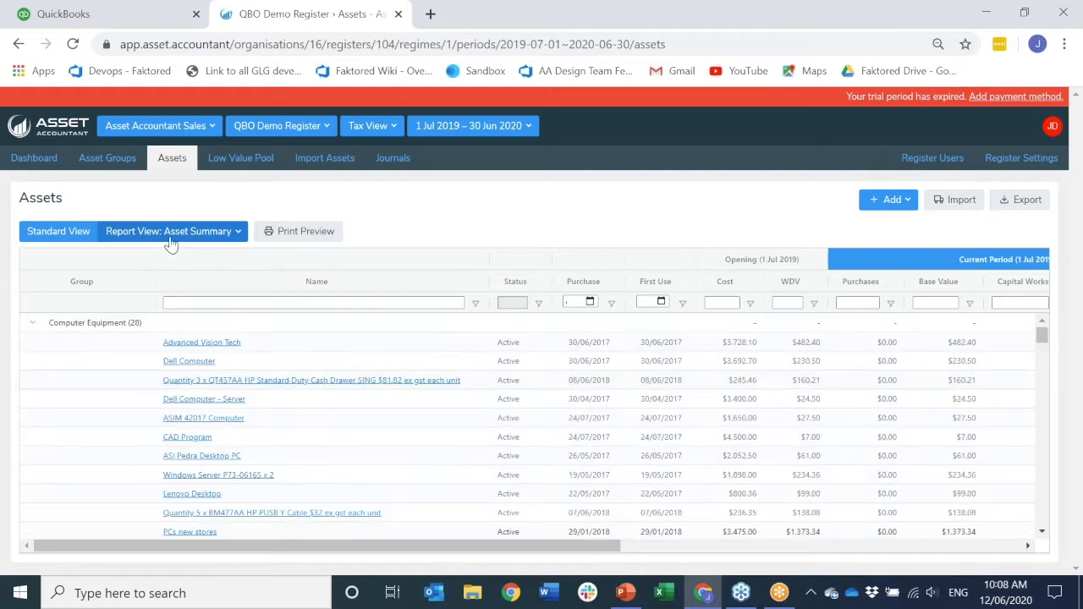
- Switch the asset list to the standard view and sort it by group in descending order
{"action": "left_click", "coordinate": [63, 234]}
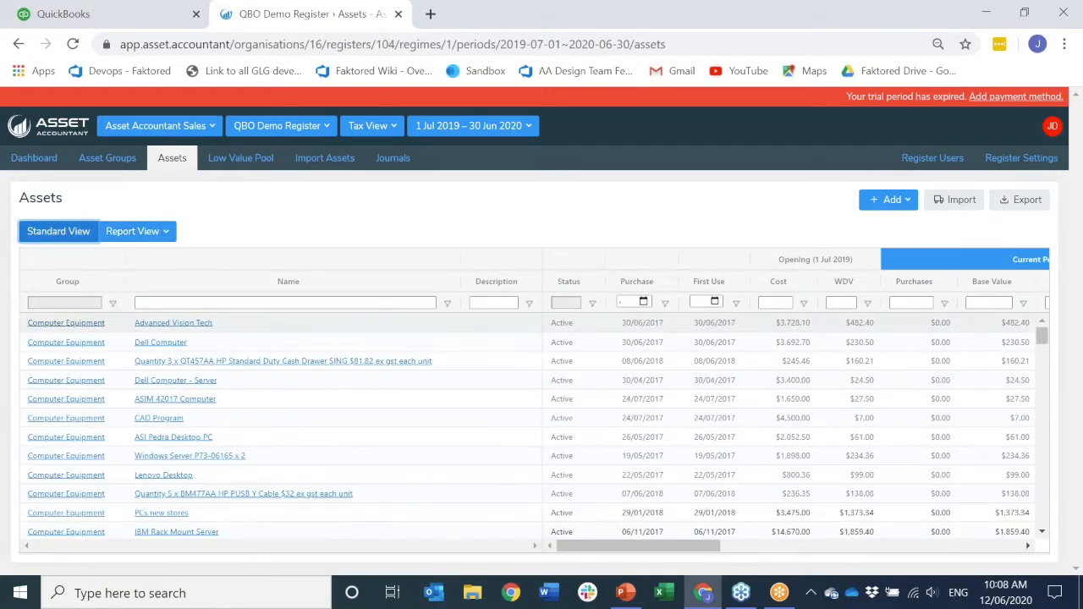
{"action": "left_click", "coordinate": [100, 282]}
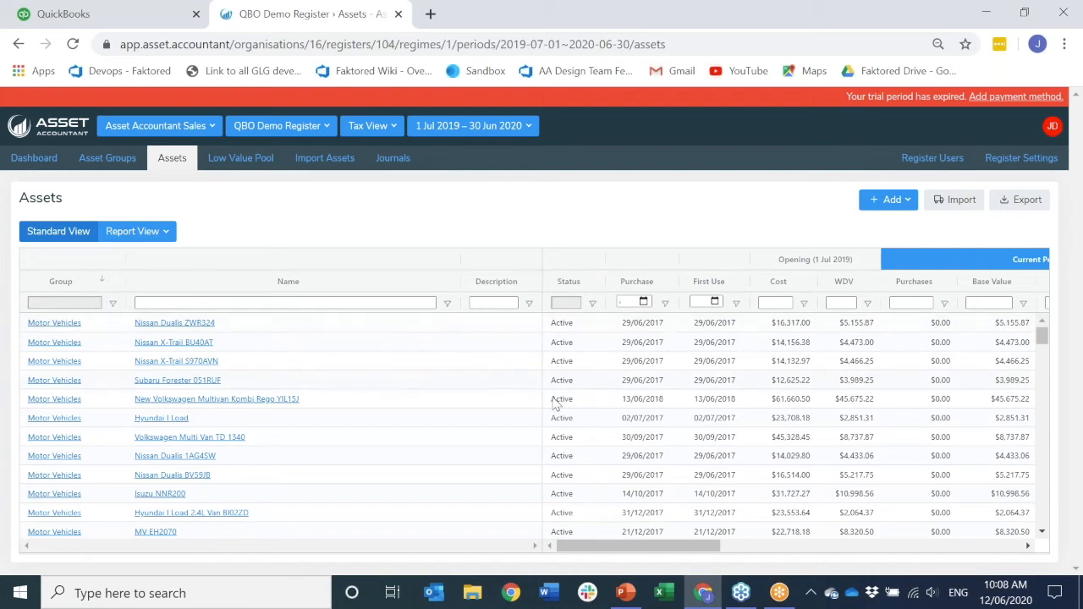
- Open the Nissan X-Trail S970AVN asset and review its tax transaction history and depreciation settings
{"action": "left_click", "coordinate": [181, 362]}
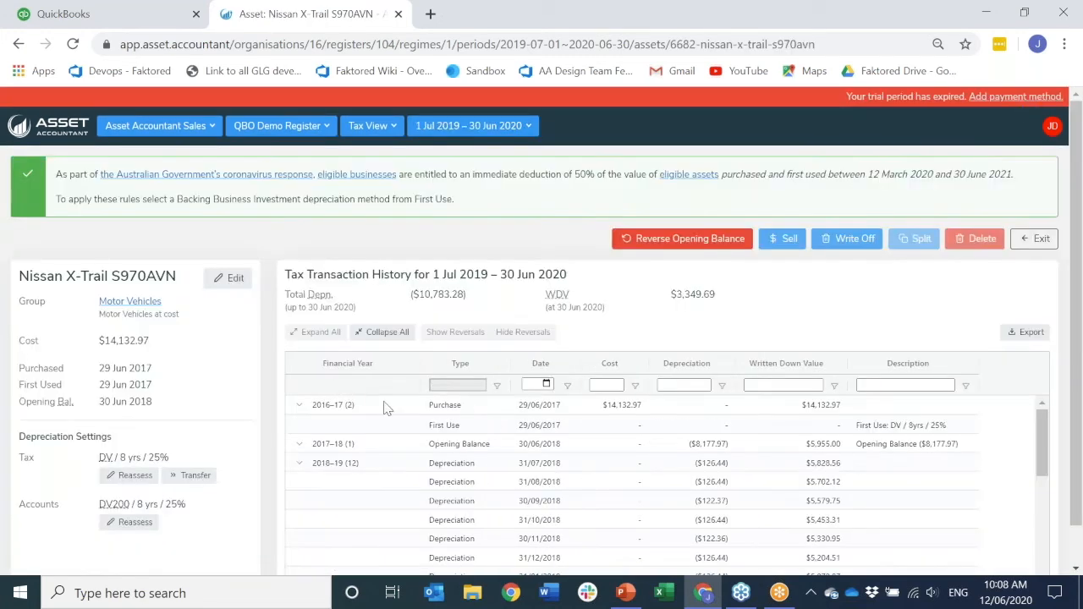
{"action": "scroll", "coordinate": [391, 436], "scroll_direction": "down", "scroll_amount": 2}
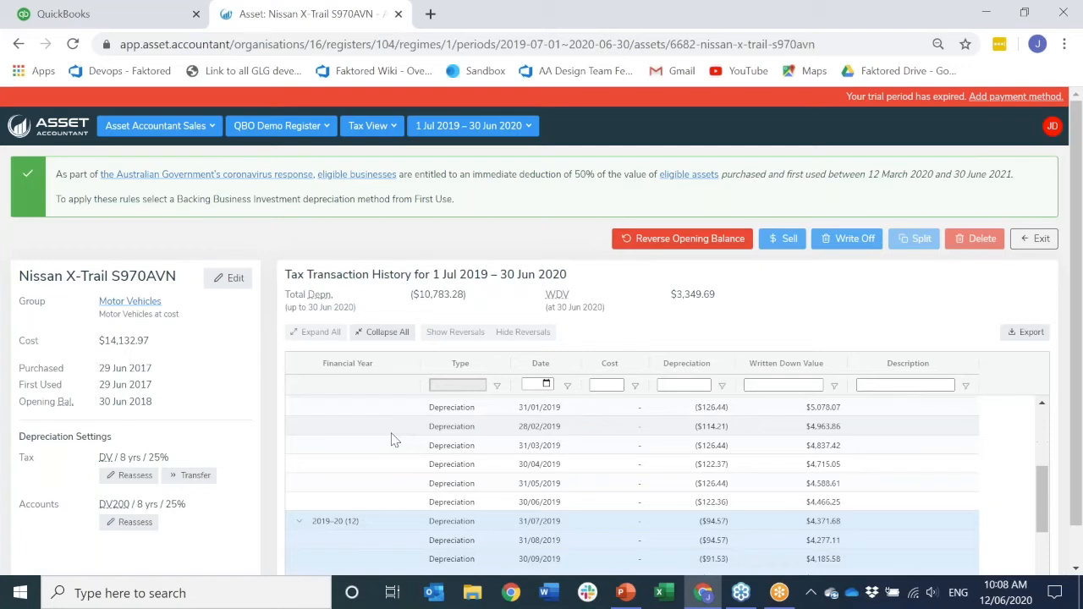
{"action": "scroll", "coordinate": [391, 439], "scroll_direction": "down", "scroll_amount": 3}
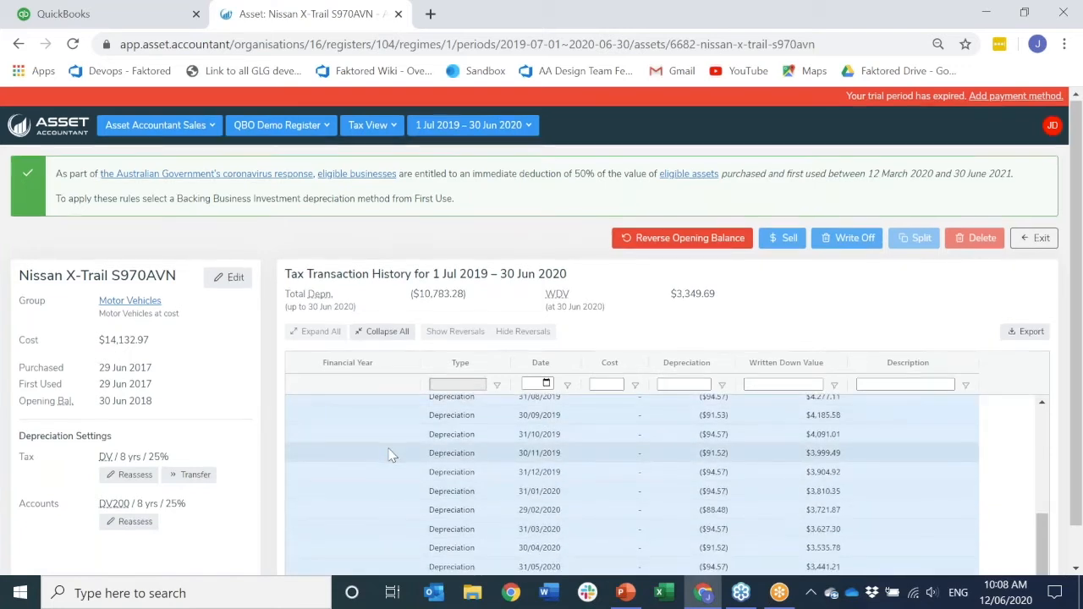
{"action": "scroll", "coordinate": [392, 455], "scroll_direction": "down", "scroll_amount": 1}
{"action": "scroll", "coordinate": [438, 524], "scroll_direction": "up", "scroll_amount": 10}
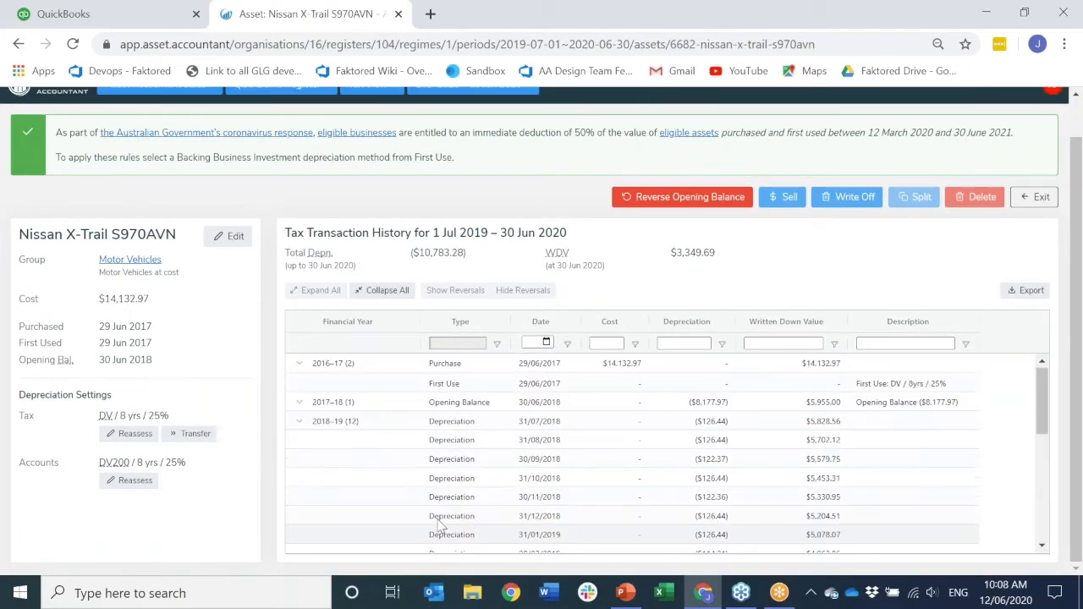
{"action": "scroll", "coordinate": [243, 482], "scroll_direction": "up", "scroll_amount": 1}
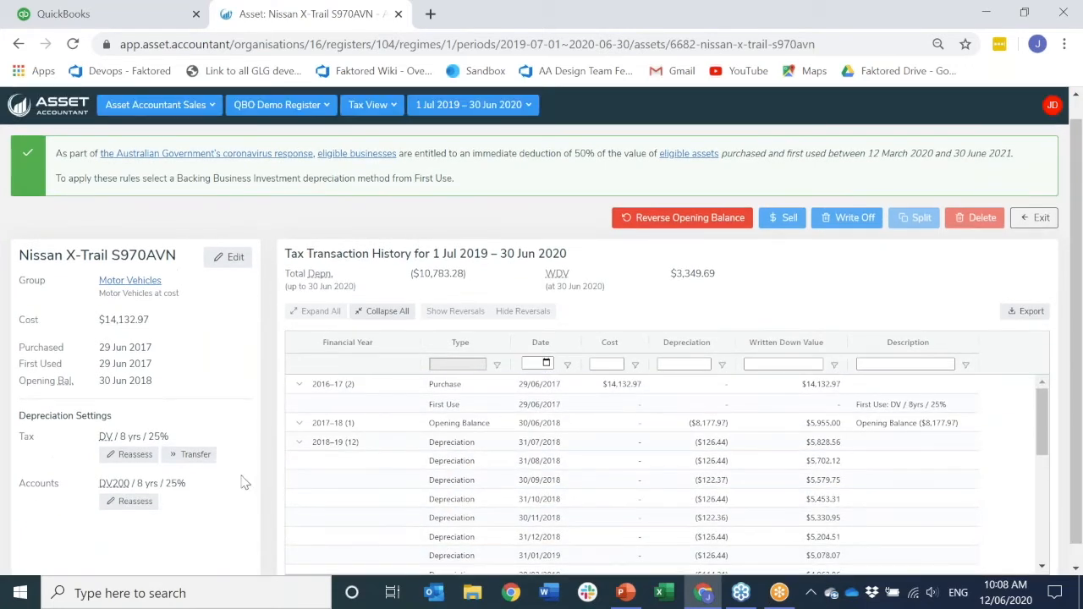
{"action": "scroll", "coordinate": [229, 448], "scroll_direction": "up", "scroll_amount": 1}
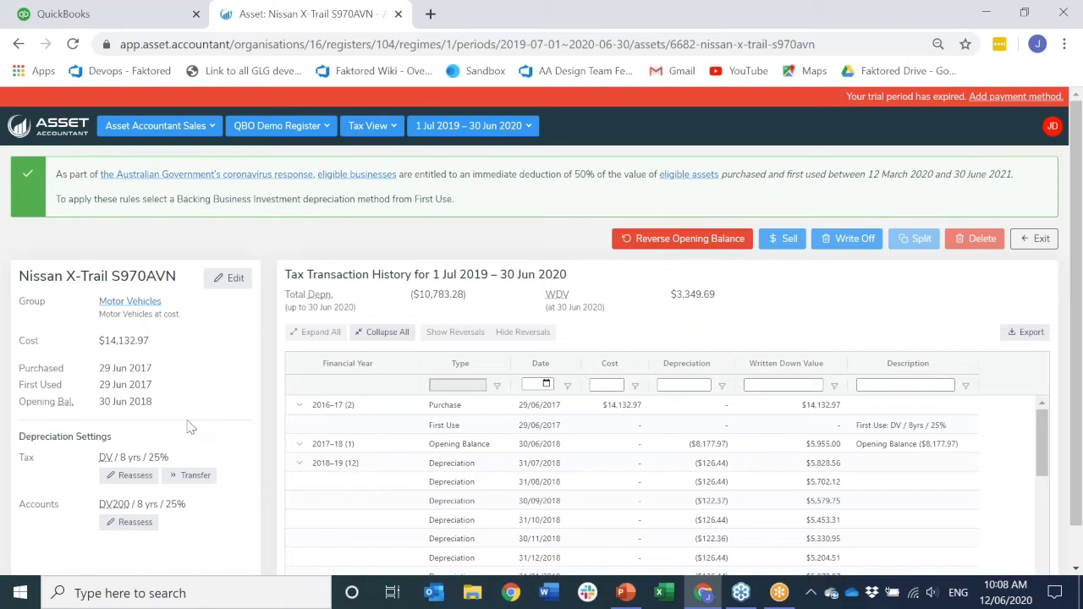
{"action": "left_click", "coordinate": [784, 240]}
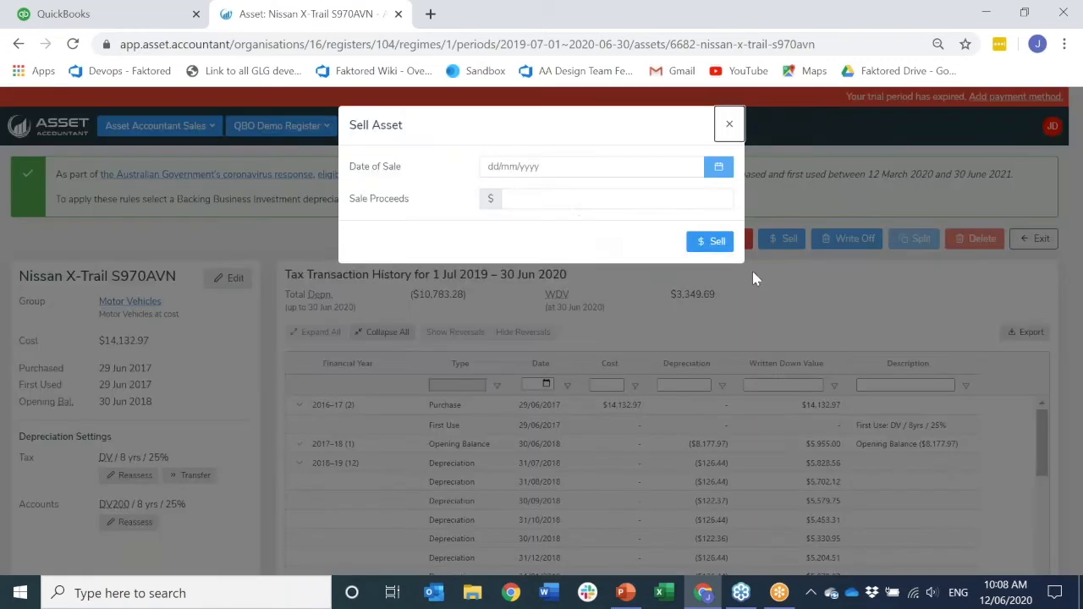
{"action": "left_click", "coordinate": [722, 168]}
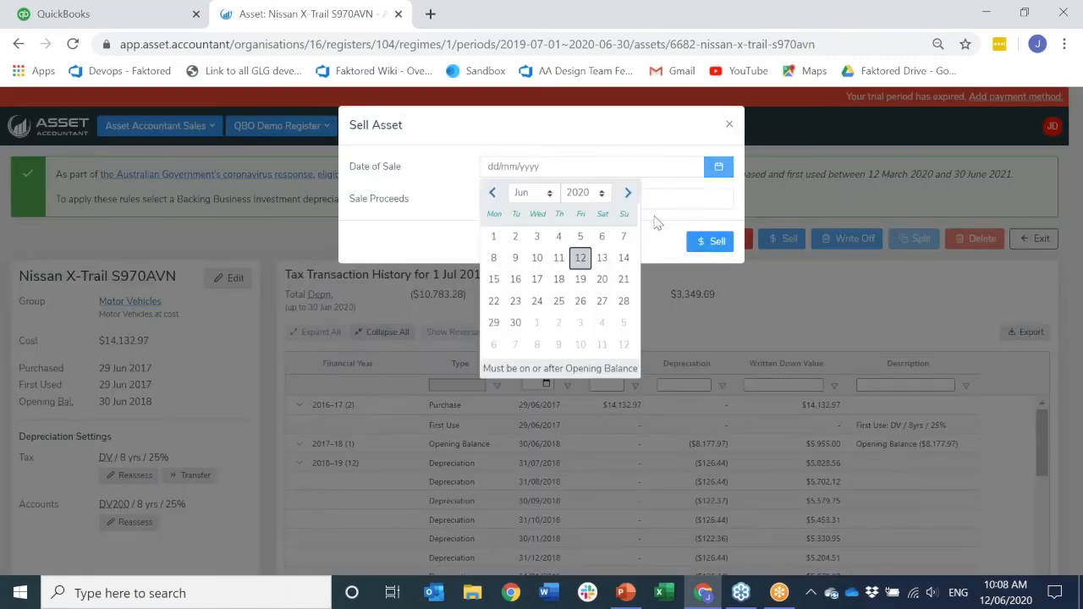
{"action": "left_click", "coordinate": [558, 257]}
{"action": "left_click", "coordinate": [525, 196]}
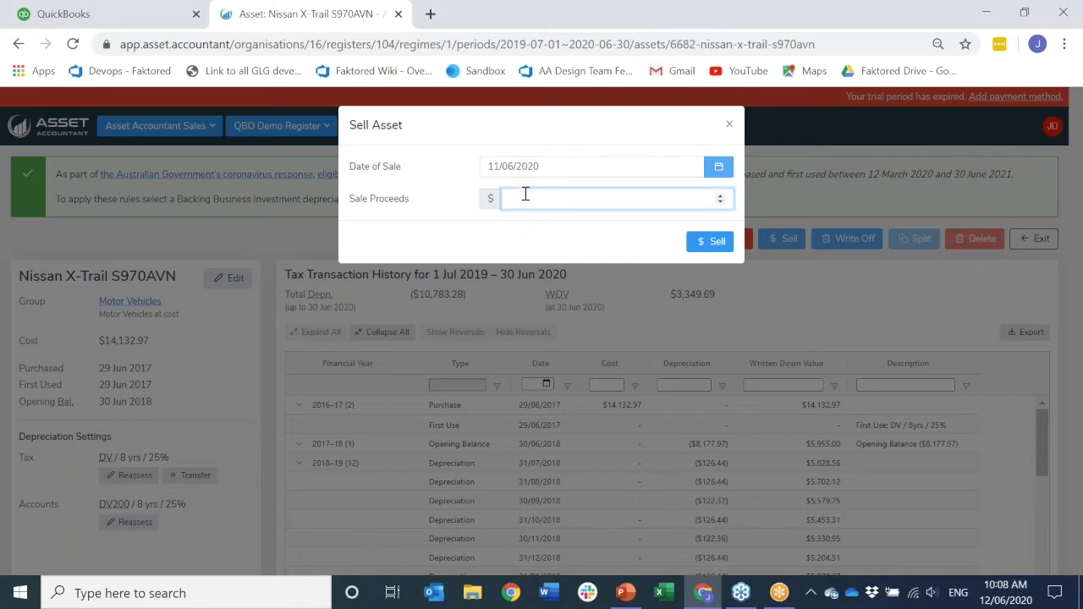
{"action": "left_click", "coordinate": [711, 244]}
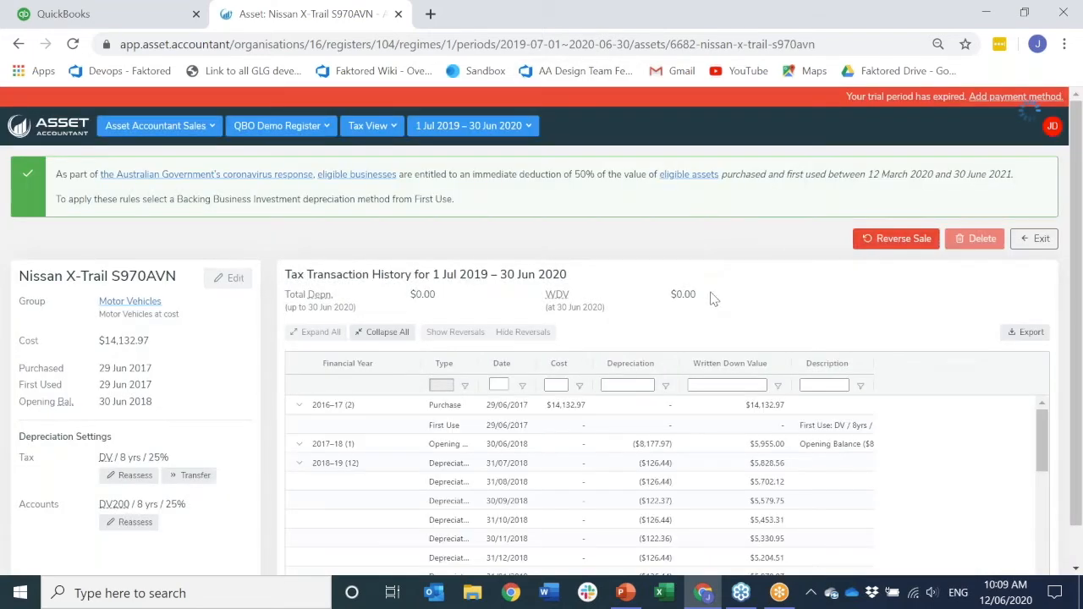
- Review the Nissan X-Trail's sale entries in the tax and accounts transaction histories, then return to the asset list
{"action": "scroll", "coordinate": [718, 401], "scroll_direction": "down", "scroll_amount": 10}
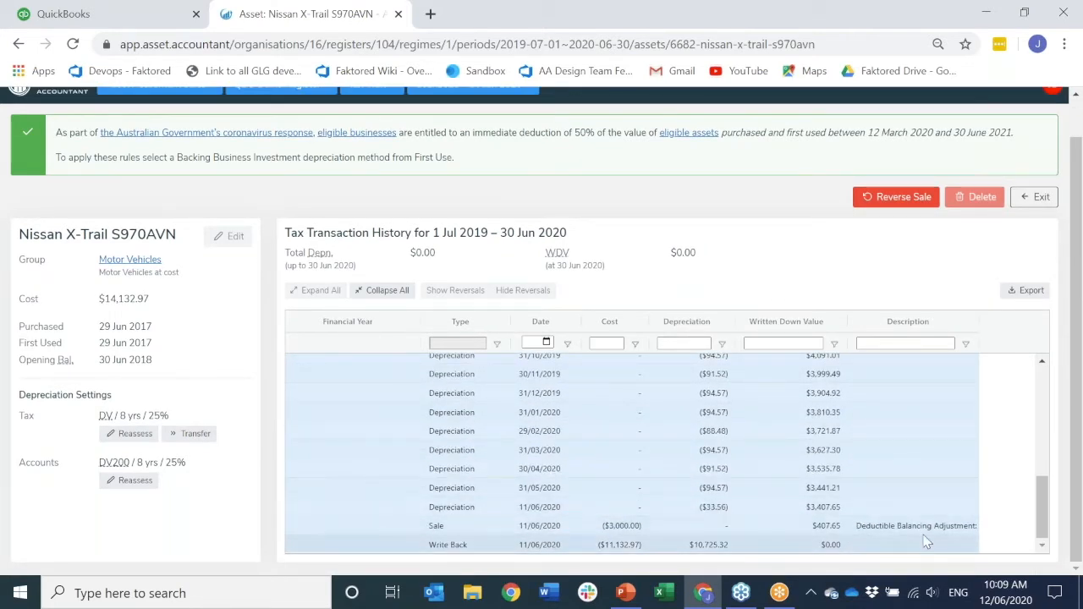
{"action": "scroll", "coordinate": [474, 264], "scroll_direction": "up", "scroll_amount": 1}
{"action": "left_click", "coordinate": [371, 125]}
{"action": "left_click", "coordinate": [376, 179]}
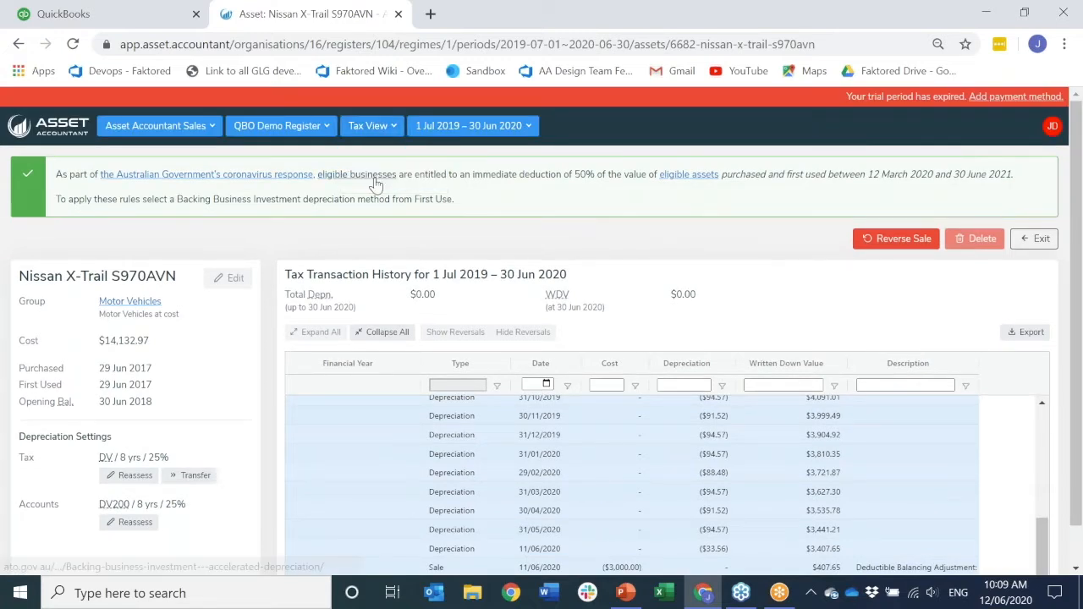
{"action": "scroll", "coordinate": [648, 433], "scroll_direction": "down", "scroll_amount": 8}
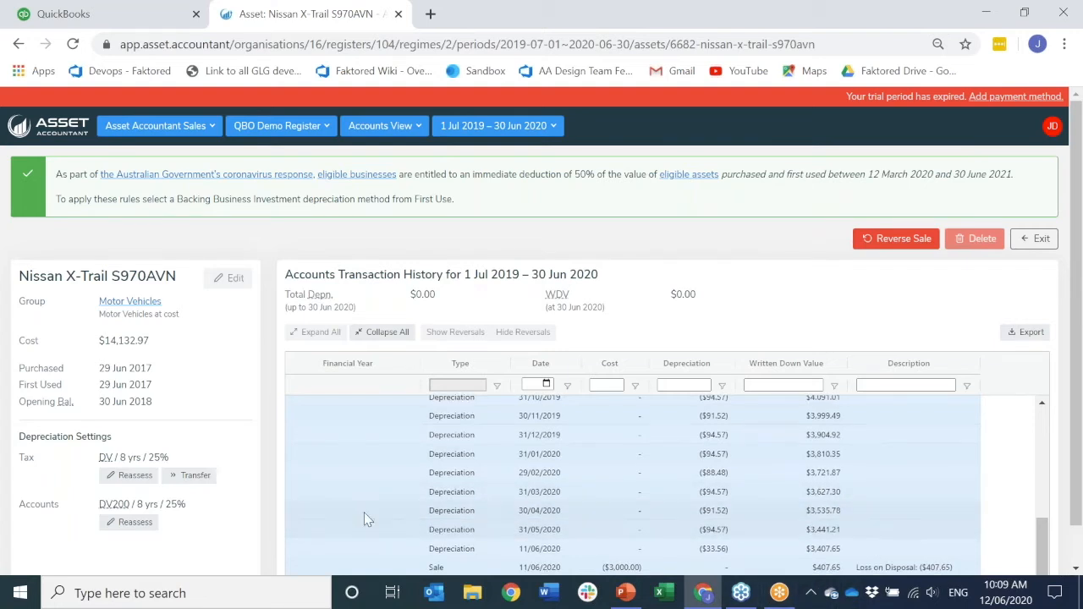
{"action": "left_click", "coordinate": [1028, 237]}
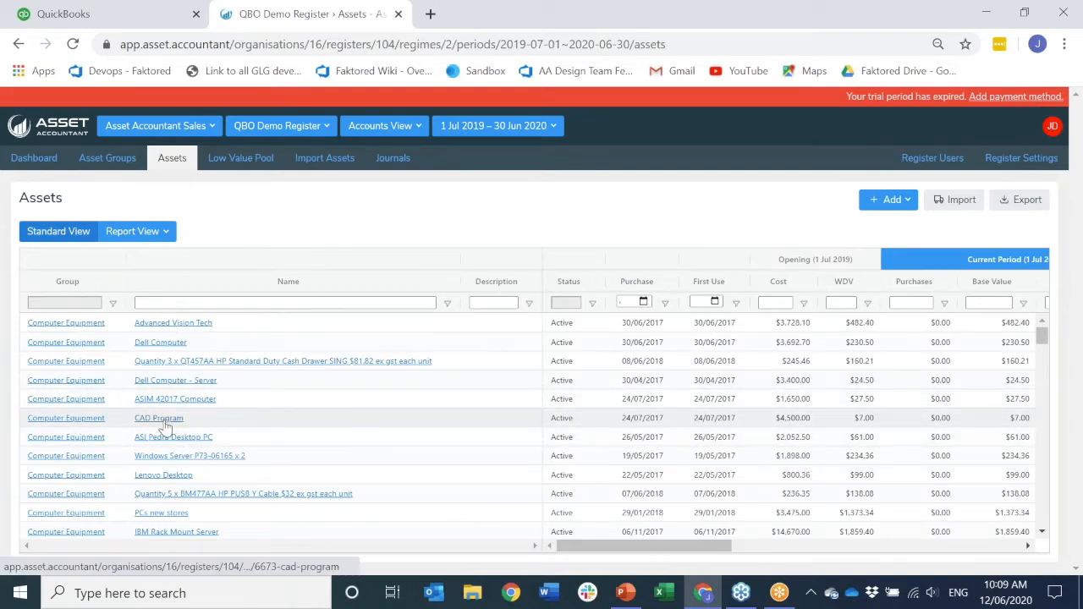
- Open the ASIM 42017 Computer asset and look at its accounts reassessment options without changing them
{"action": "left_click", "coordinate": [166, 402]}
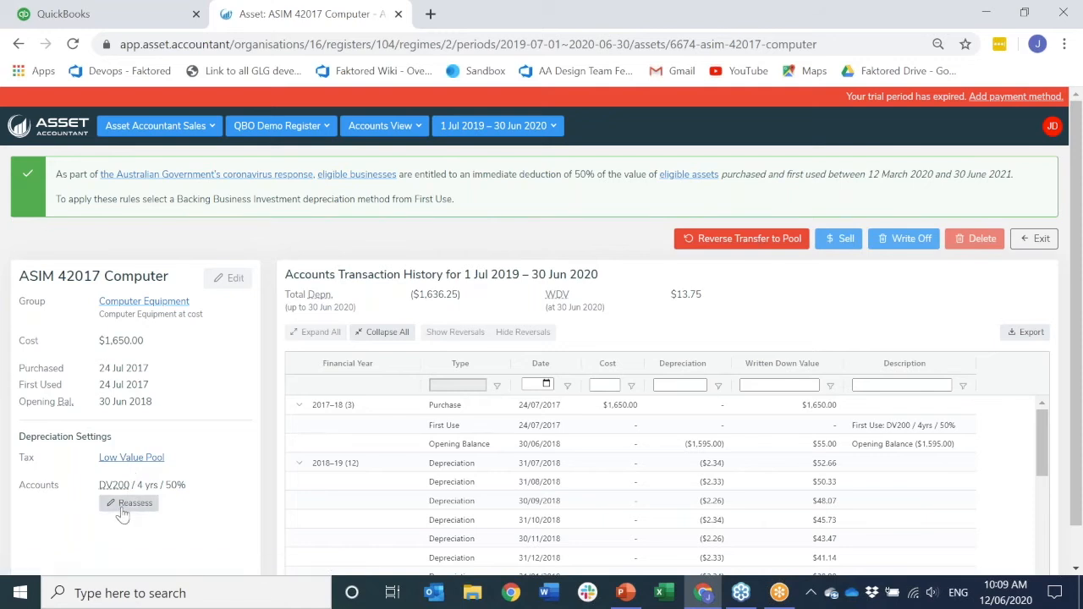
{"action": "left_click", "coordinate": [128, 504]}
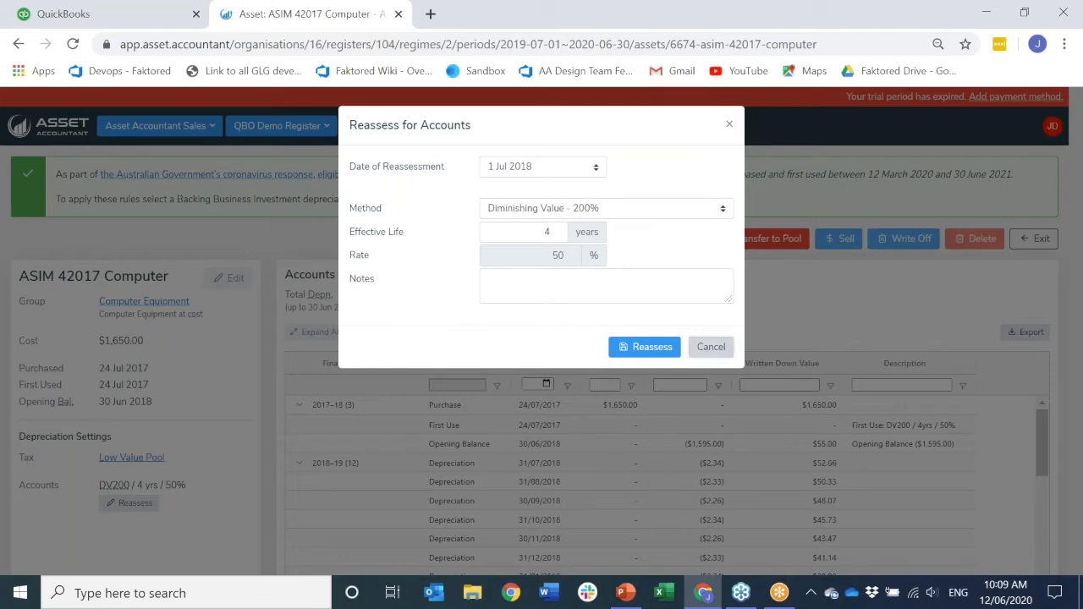
{"action": "left_click", "coordinate": [711, 347]}
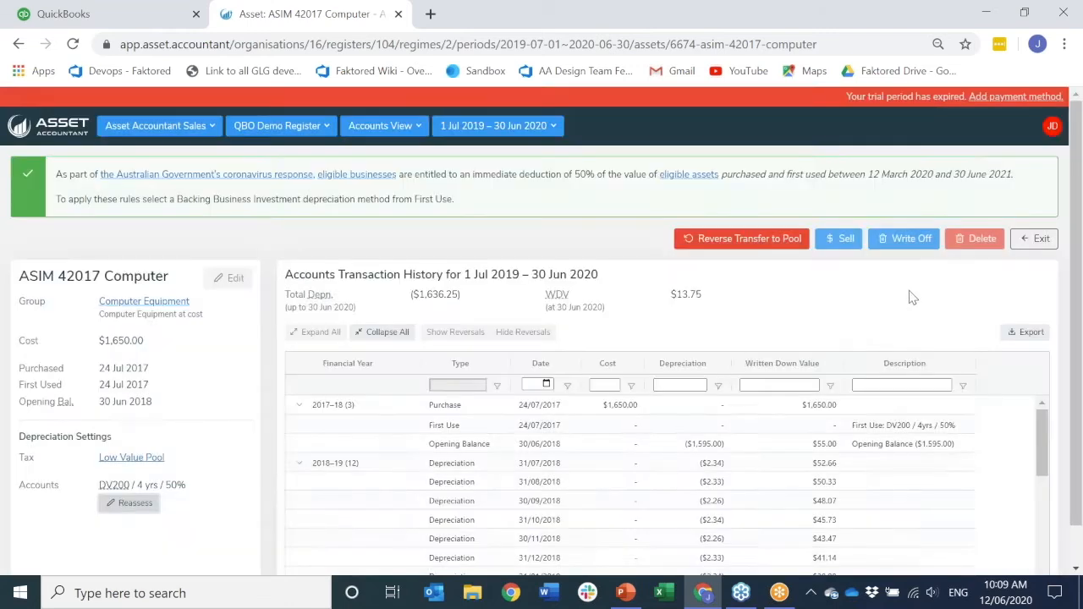
- Write off the ASIM 42017 Computer with a write-off date of 11/06/2020
{"action": "left_click", "coordinate": [910, 239]}
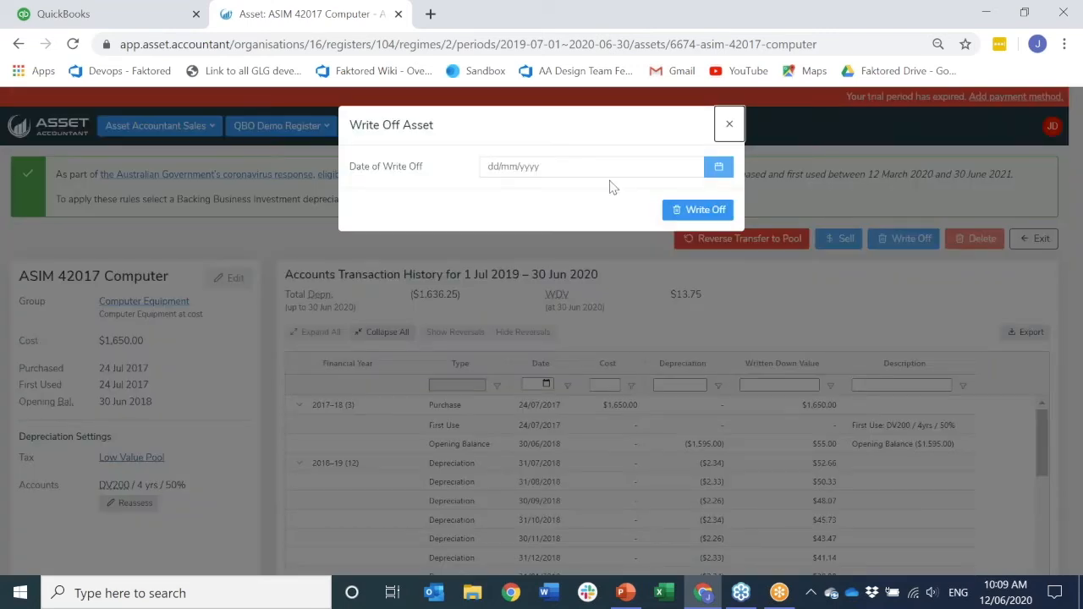
{"action": "left_click", "coordinate": [719, 172]}
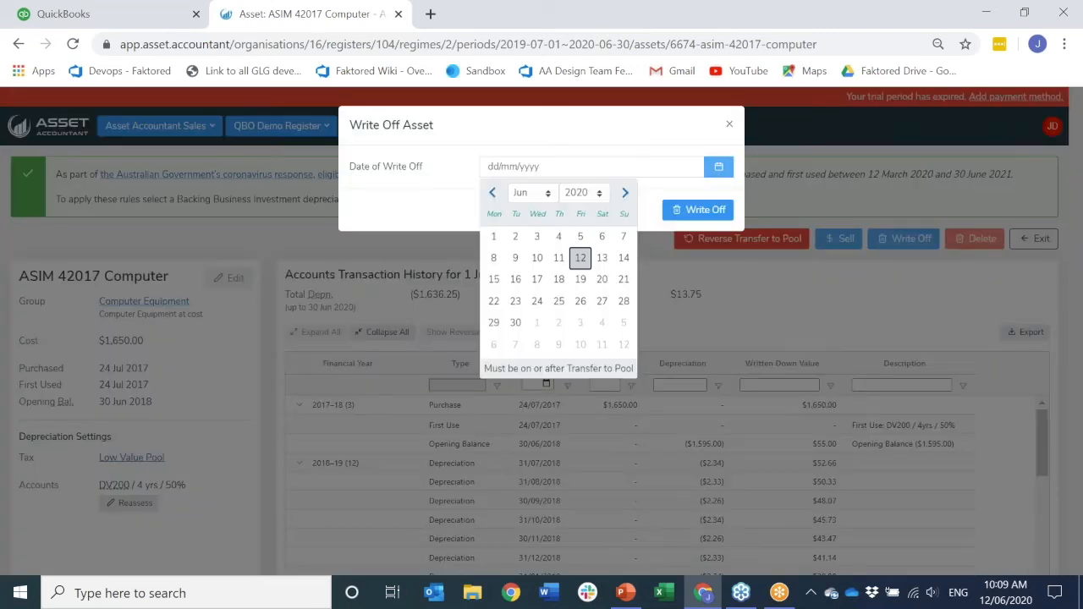
{"action": "left_click", "coordinate": [558, 258]}
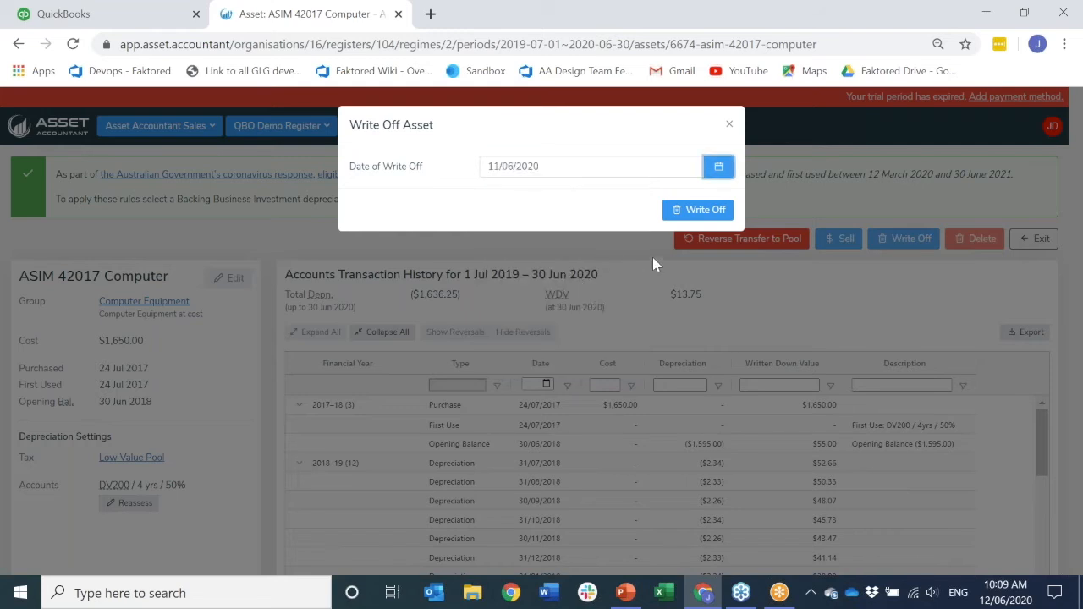
{"action": "left_click", "coordinate": [694, 212]}
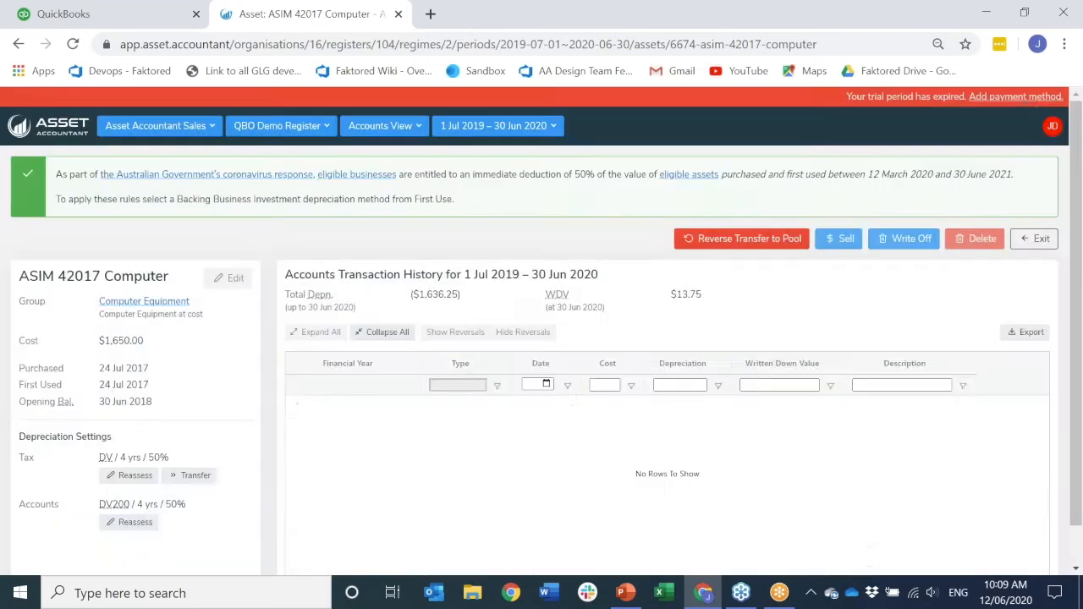
- Check the ASIM 42017 Computer's accounts transaction history for the write-off and return to the asset list
{"action": "scroll", "coordinate": [660, 440], "scroll_direction": "down", "scroll_amount": 10}
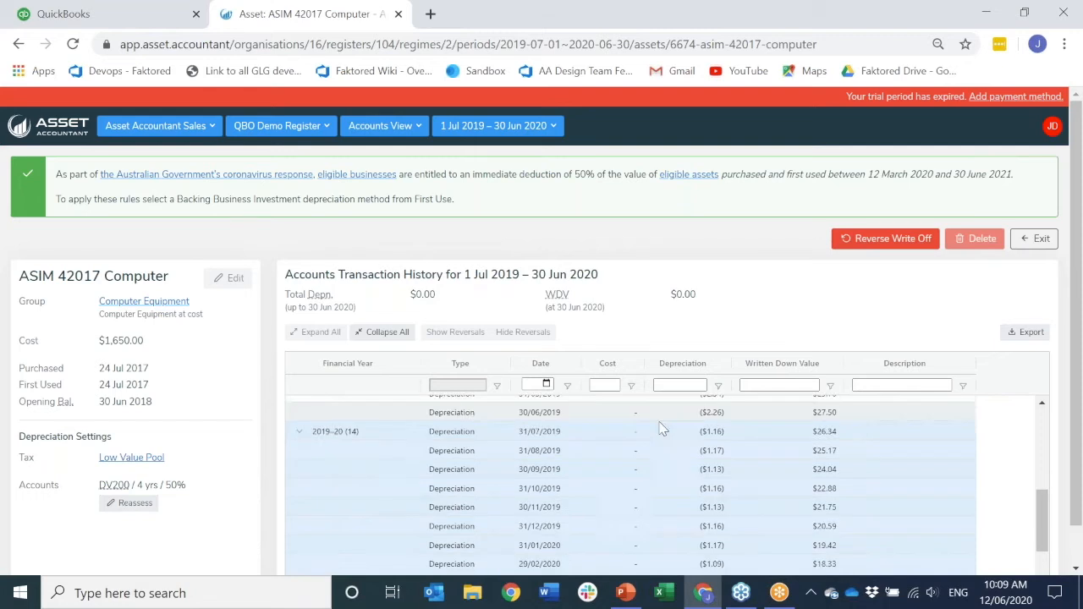
{"action": "scroll", "coordinate": [728, 550], "scroll_direction": "down", "scroll_amount": 1}
{"action": "scroll", "coordinate": [584, 535], "scroll_direction": "up", "scroll_amount": 10}
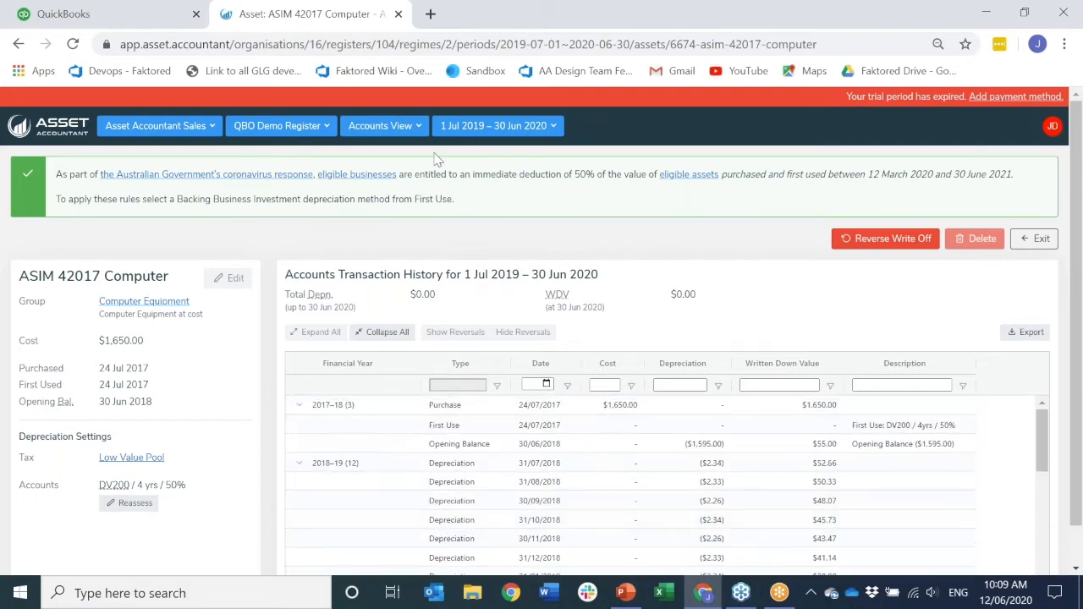
{"action": "left_click", "coordinate": [1034, 239]}
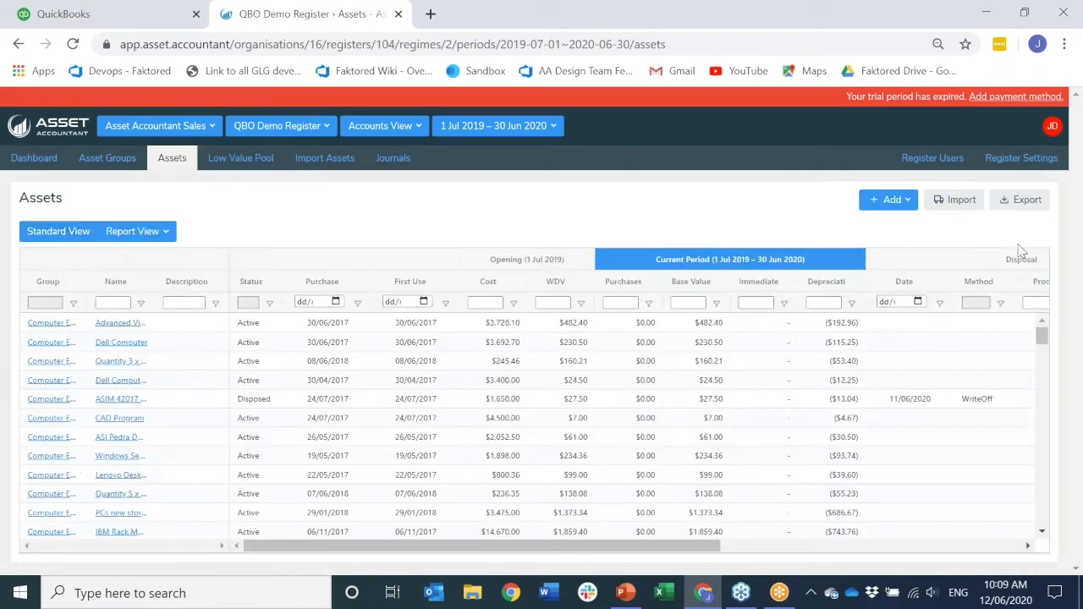
- Review the Low Value Pool reconciliation and look through its transfers and additions for 2019–20
{"action": "left_click", "coordinate": [248, 166]}
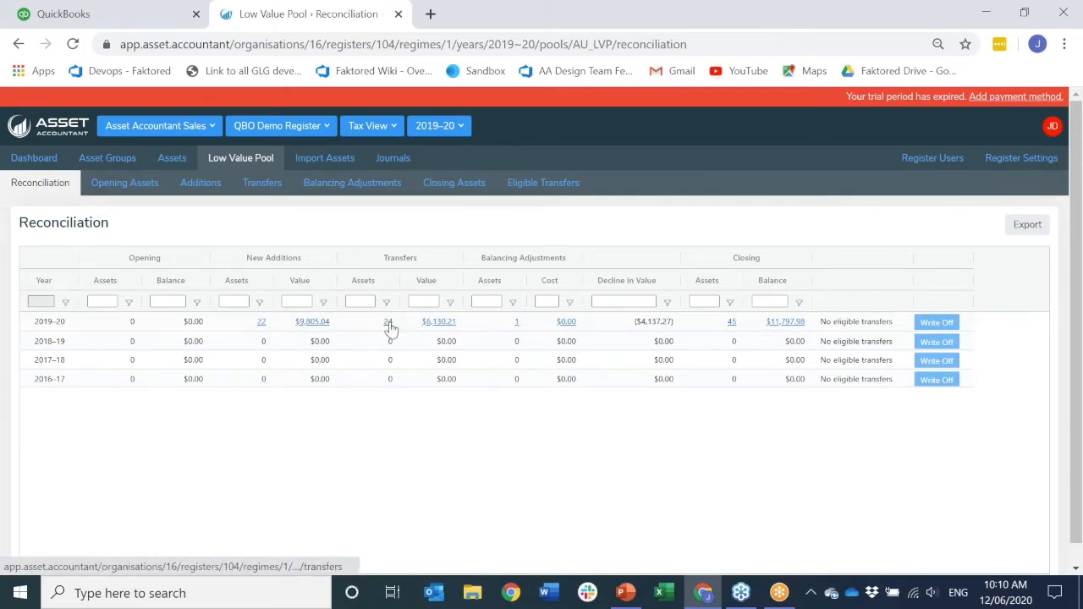
{"action": "left_click", "coordinate": [438, 324]}
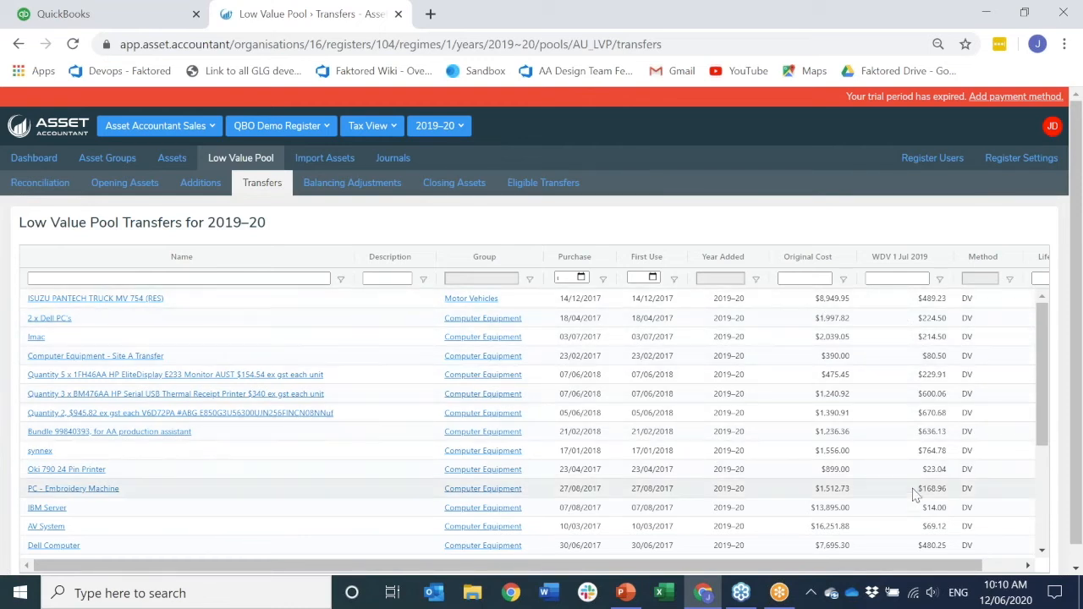
{"action": "scroll", "coordinate": [914, 517], "scroll_direction": "down", "scroll_amount": 2}
{"action": "scroll", "coordinate": [914, 518], "scroll_direction": "down", "scroll_amount": 2}
{"action": "scroll", "coordinate": [914, 515], "scroll_direction": "up", "scroll_amount": 4}
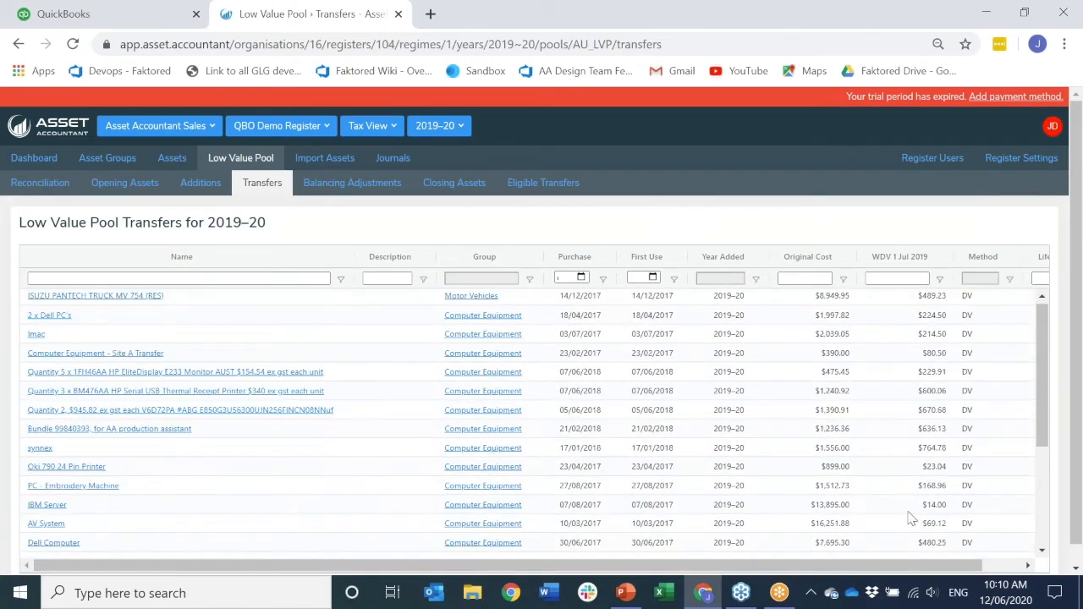
{"action": "left_click", "coordinate": [195, 188]}
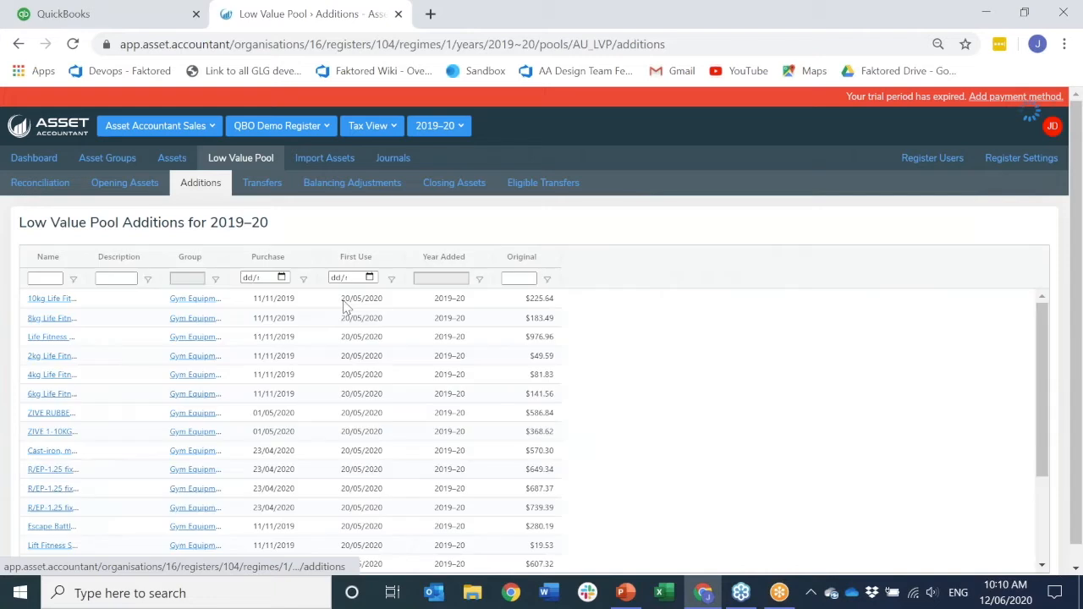
{"action": "scroll", "coordinate": [356, 364], "scroll_direction": "down", "scroll_amount": 3}
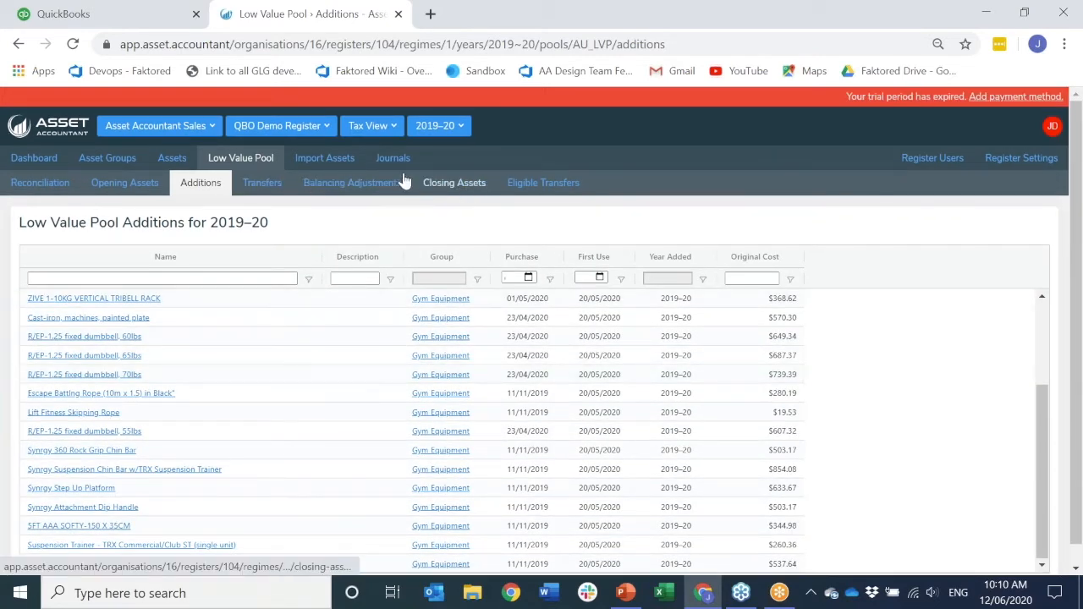
- Upload June 2020 Purchases.xlsx as an asset import and accept the suggested column mapping
{"action": "left_click", "coordinate": [323, 162]}
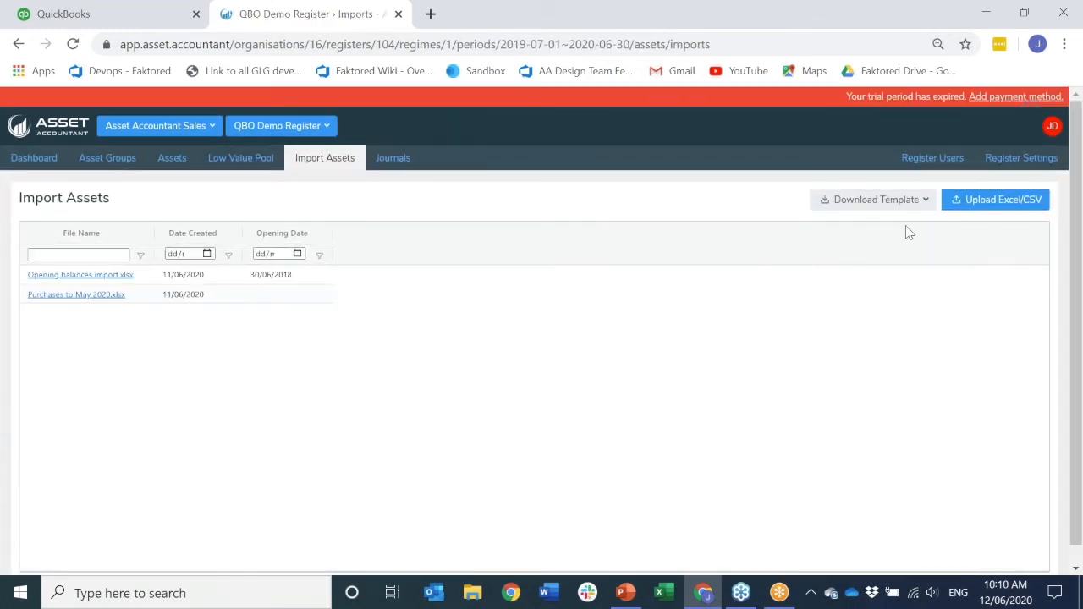
{"action": "left_click", "coordinate": [973, 203]}
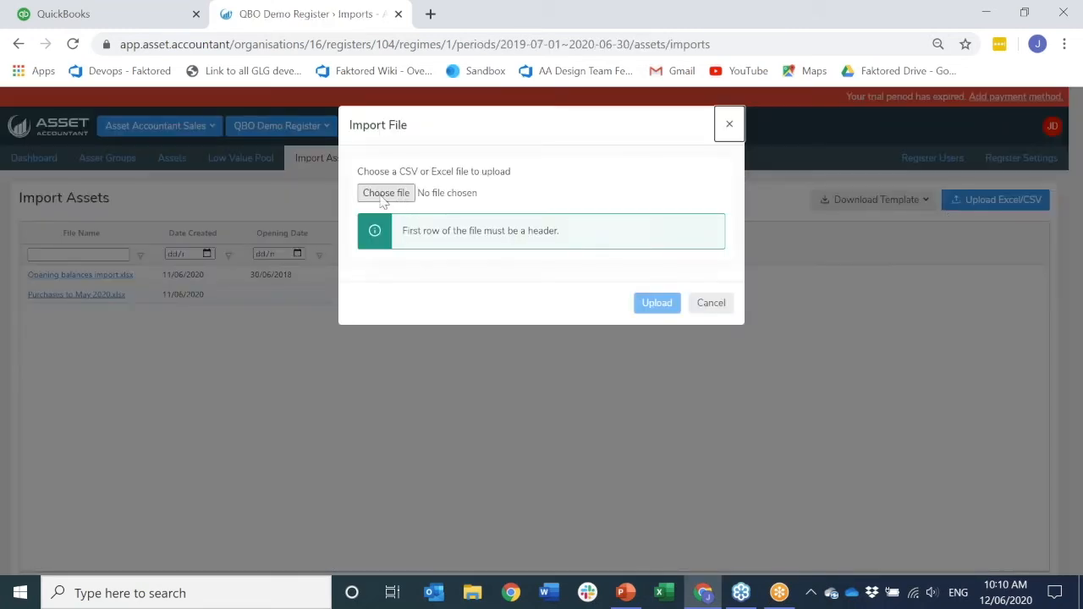
{"action": "left_click", "coordinate": [385, 194]}
{"action": "double_click", "coordinate": [231, 123]}
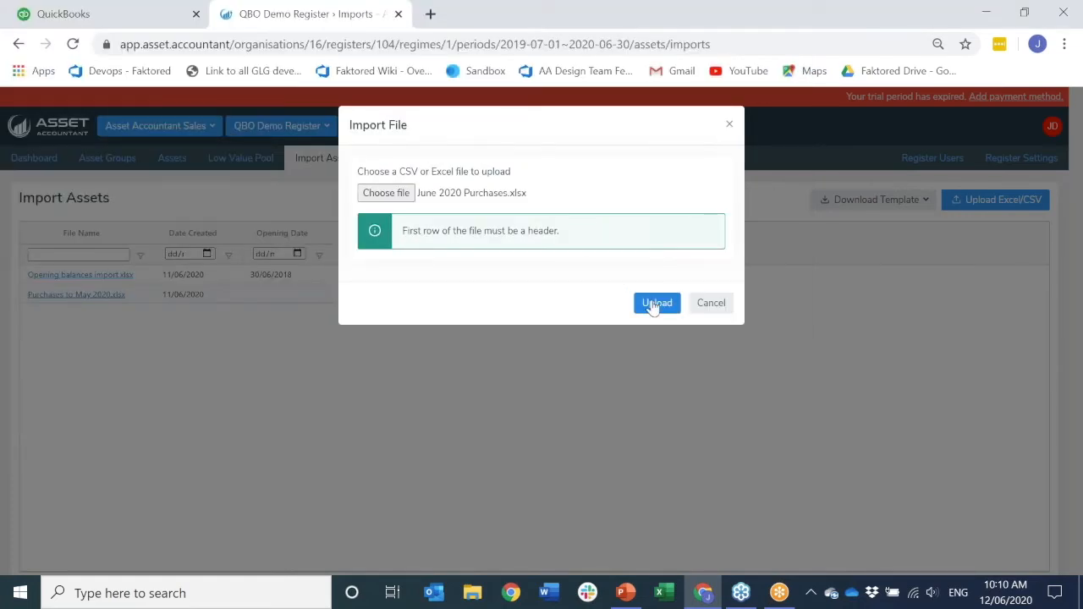
{"action": "left_click", "coordinate": [657, 302]}
{"action": "scroll", "coordinate": [641, 328], "scroll_direction": "down", "scroll_amount": 2}
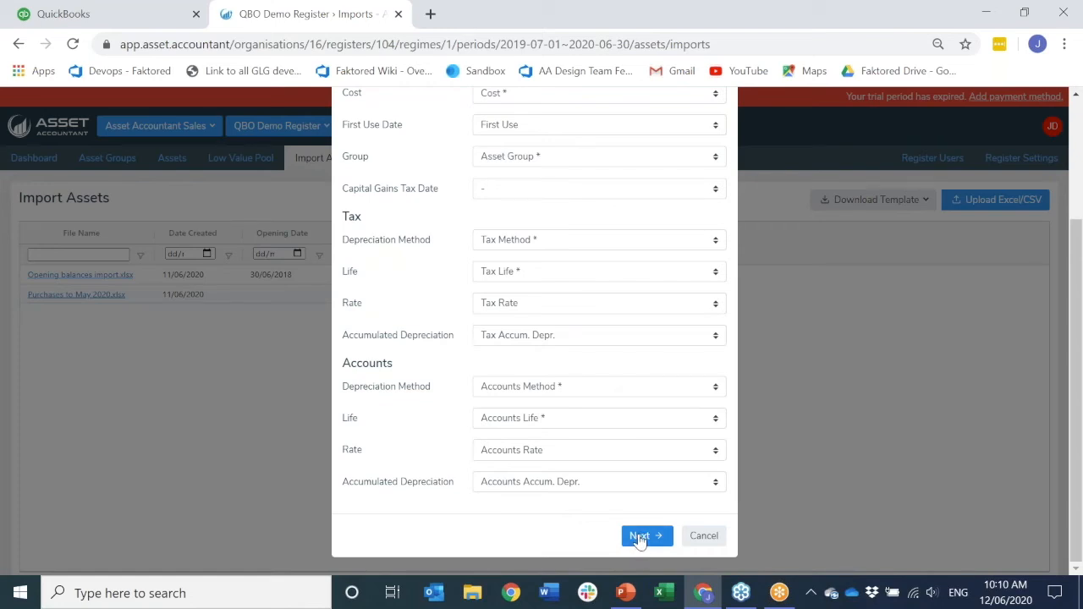
{"action": "left_click", "coordinate": [639, 537]}
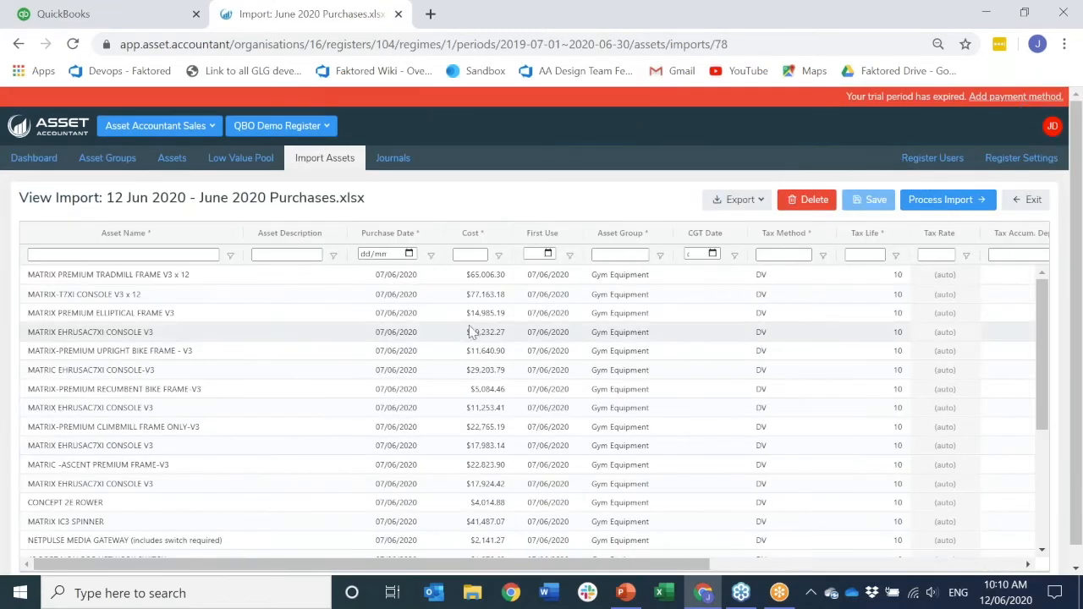
- Check the rows of the June 2020 Purchases import, process it, and return to the list of imports
{"action": "scroll", "coordinate": [485, 339], "scroll_direction": "down", "scroll_amount": 3}
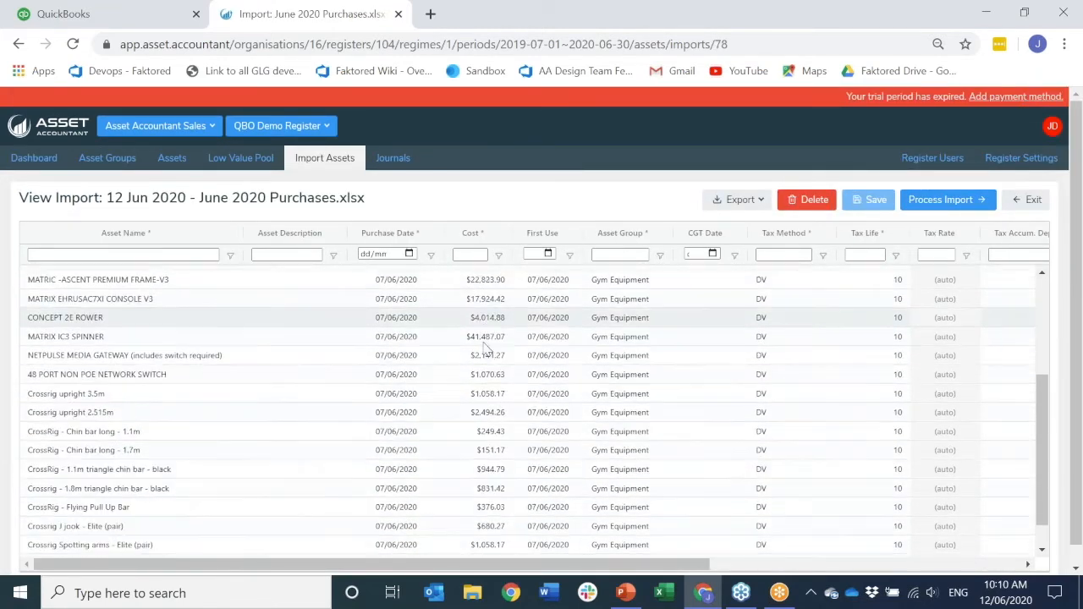
{"action": "scroll", "coordinate": [485, 353], "scroll_direction": "up", "scroll_amount": 5}
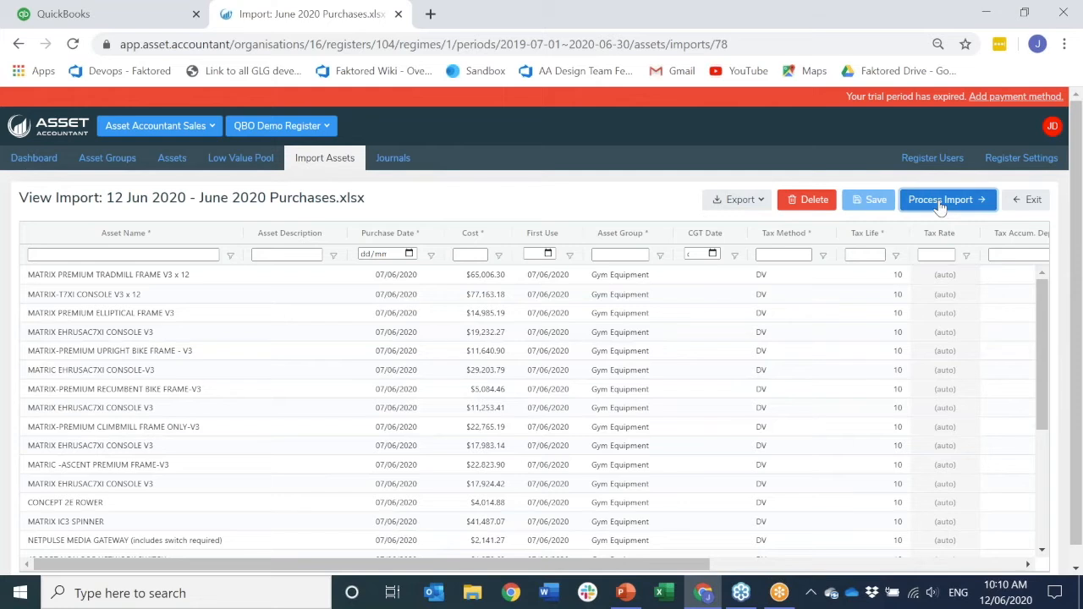
{"action": "left_click", "coordinate": [933, 208]}
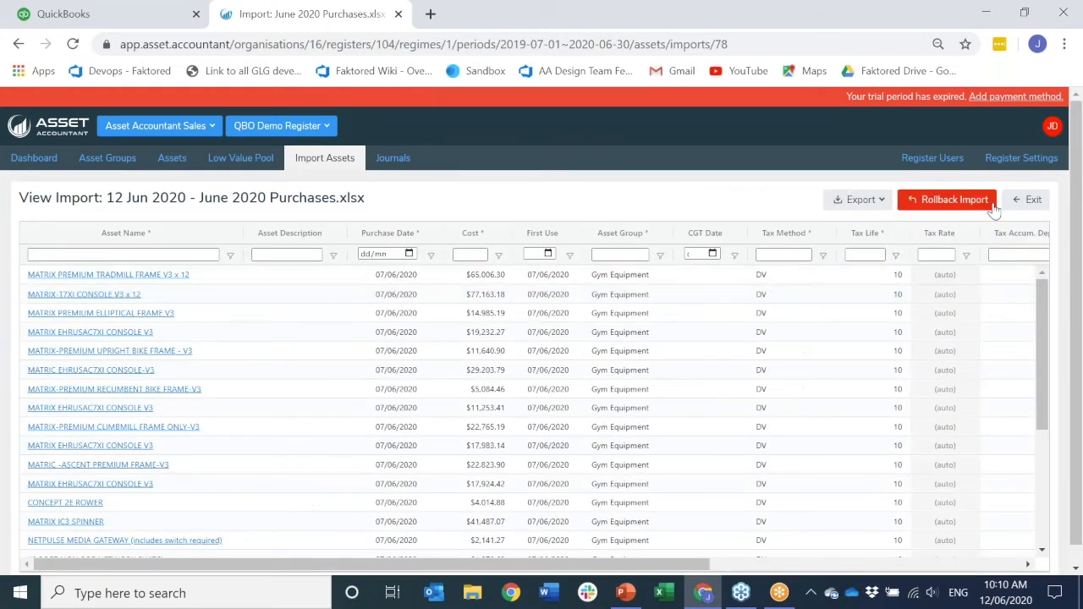
{"action": "left_click", "coordinate": [1028, 200]}
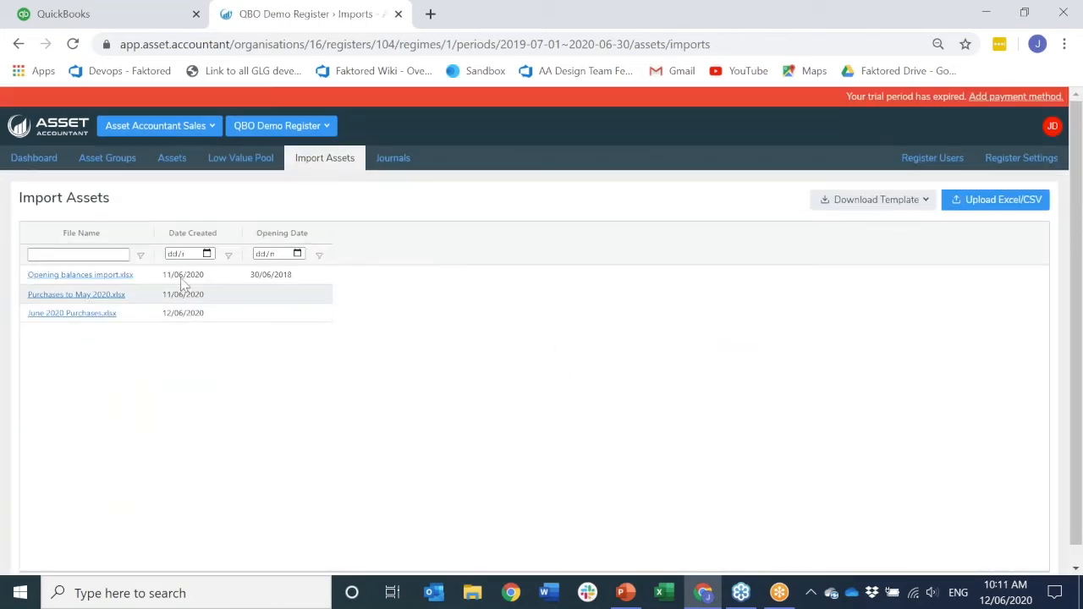
- Transfer Crossrig J jook - Elite (pair) and CrossRig - Flying Pull Up Bar from the 2019–20 eligible transfers into the Low Value Pool
{"action": "left_click", "coordinate": [235, 163]}
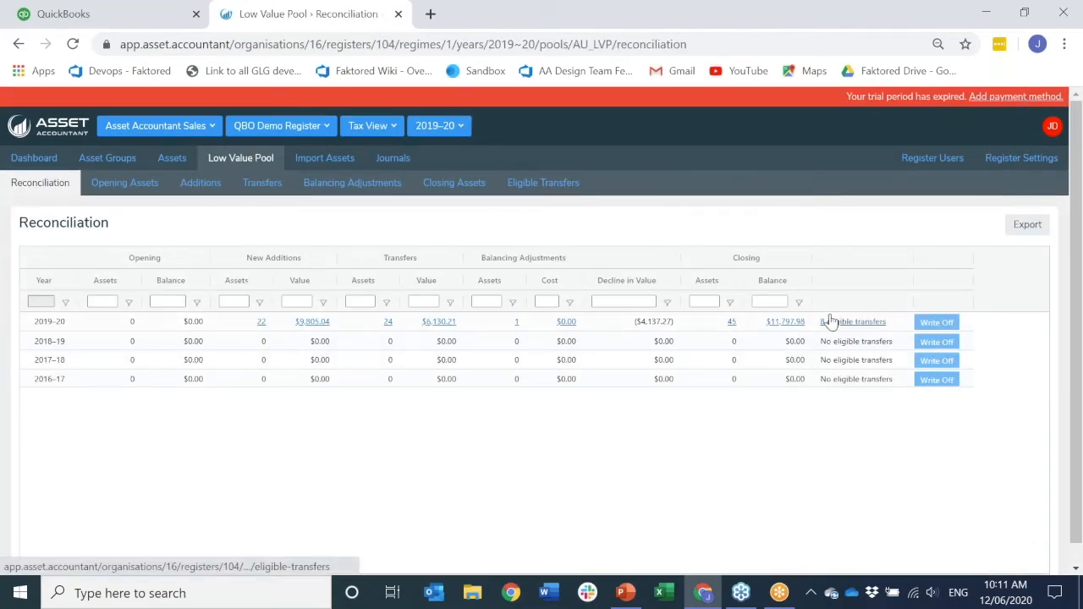
{"action": "left_click", "coordinate": [541, 187]}
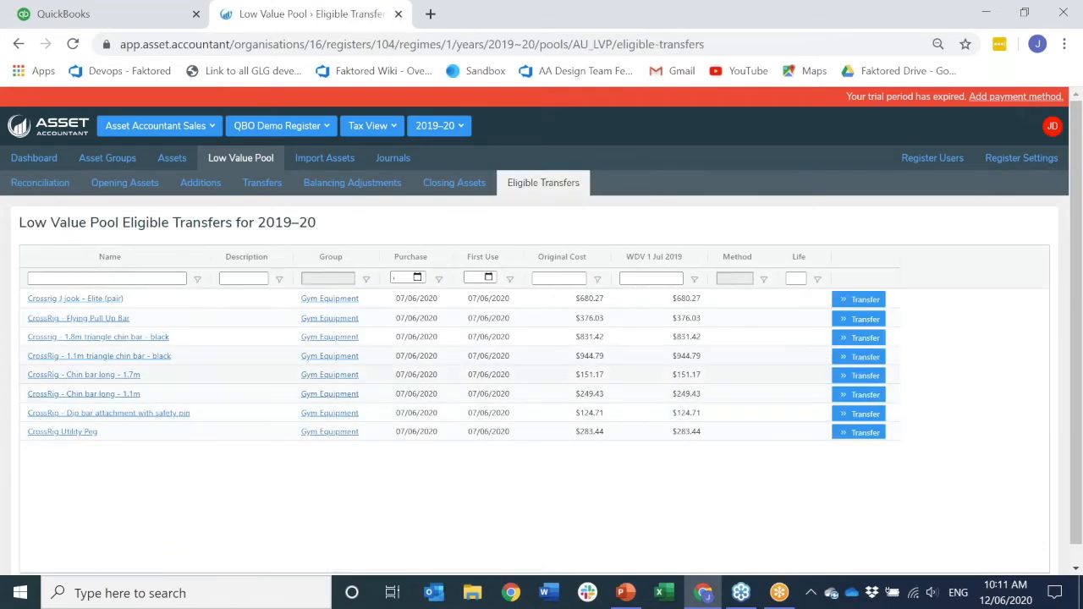
{"action": "left_click", "coordinate": [859, 300]}
{"action": "left_click", "coordinate": [859, 299]}
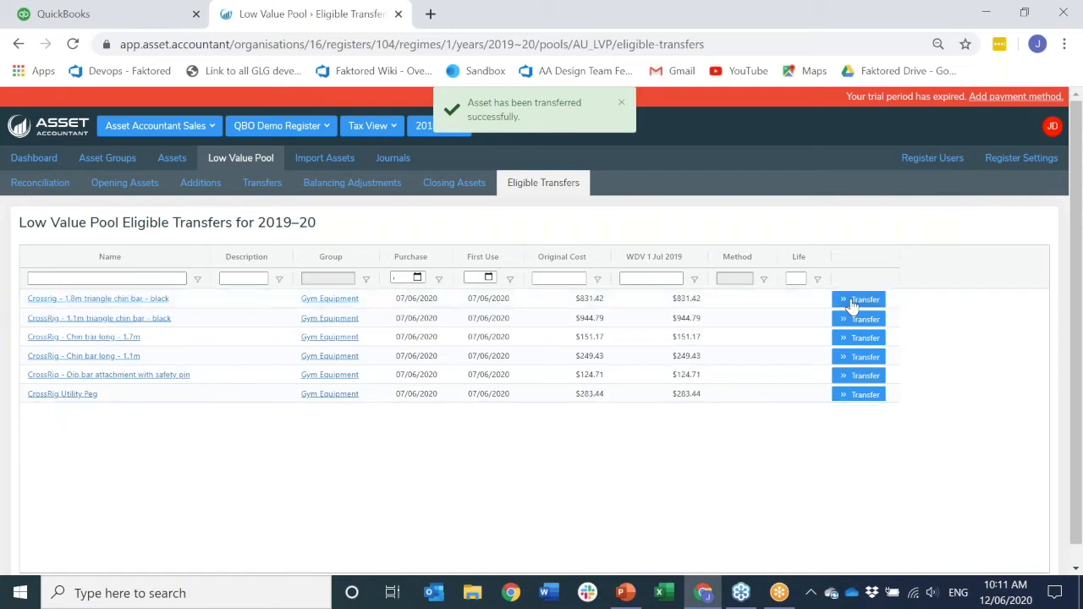
- Transfer the six remaining CrossRig assets, from the 1.8m triangle chin bar to the Utility Peg, into the Low Value Pool
{"action": "left_click", "coordinate": [852, 303]}
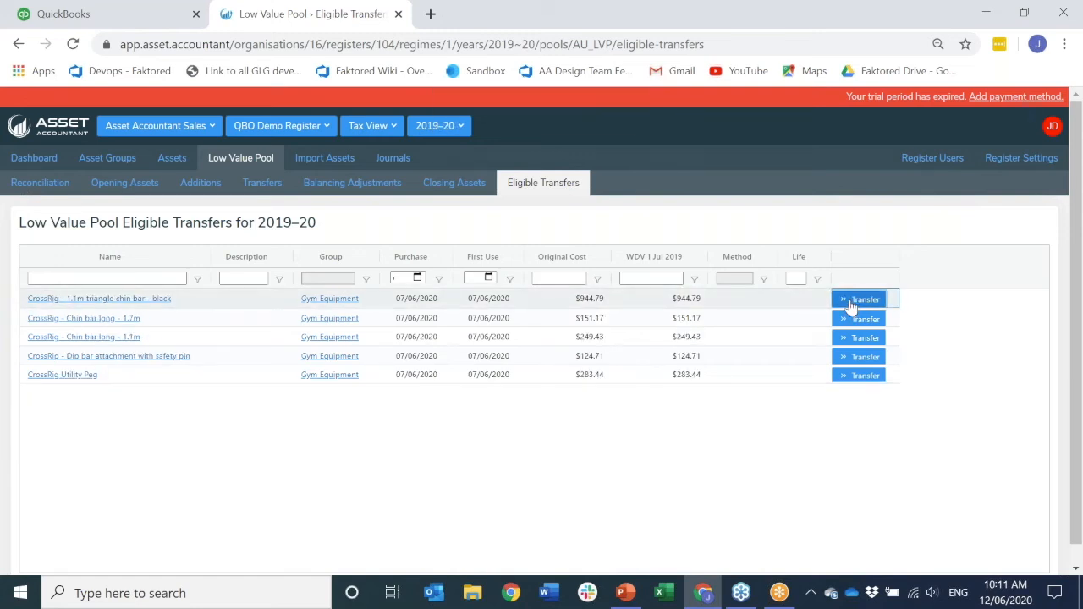
{"action": "left_click", "coordinate": [853, 303]}
{"action": "left_click", "coordinate": [854, 303]}
{"action": "left_click", "coordinate": [850, 305]}
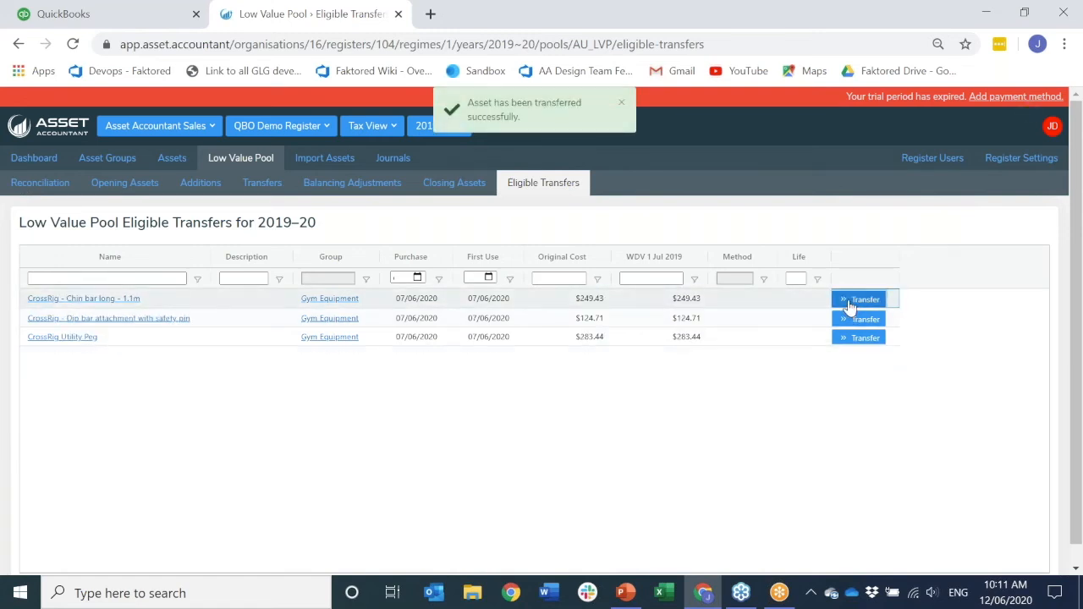
{"action": "left_click", "coordinate": [851, 304]}
{"action": "left_click", "coordinate": [771, 308]}
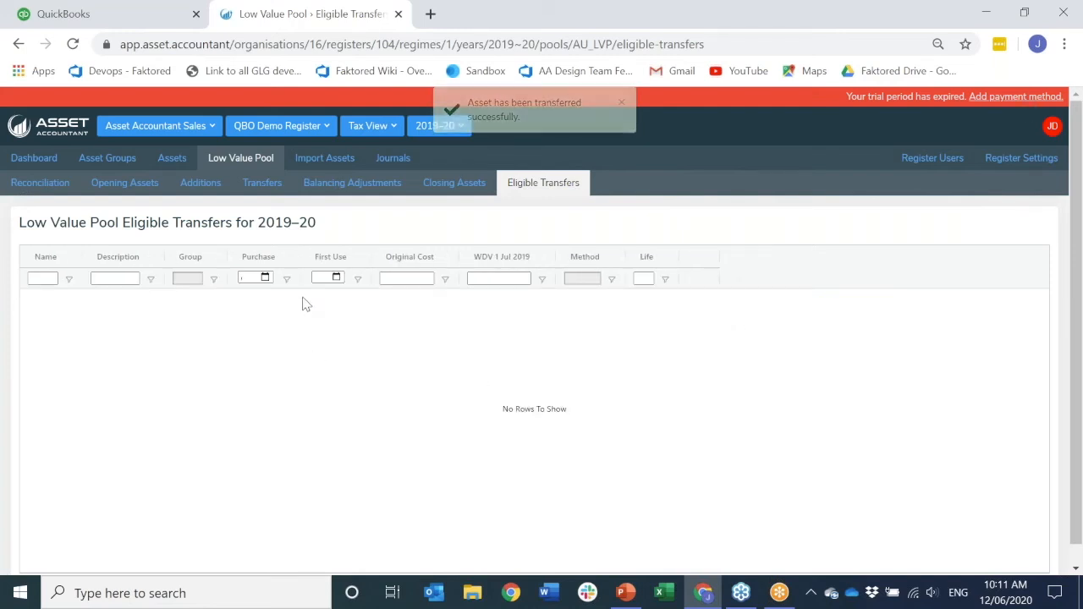
- Create a journal dated 30/06/2020 with the description AssetAccountant Movements for 30 Jun 2020
{"action": "left_click", "coordinate": [173, 159]}
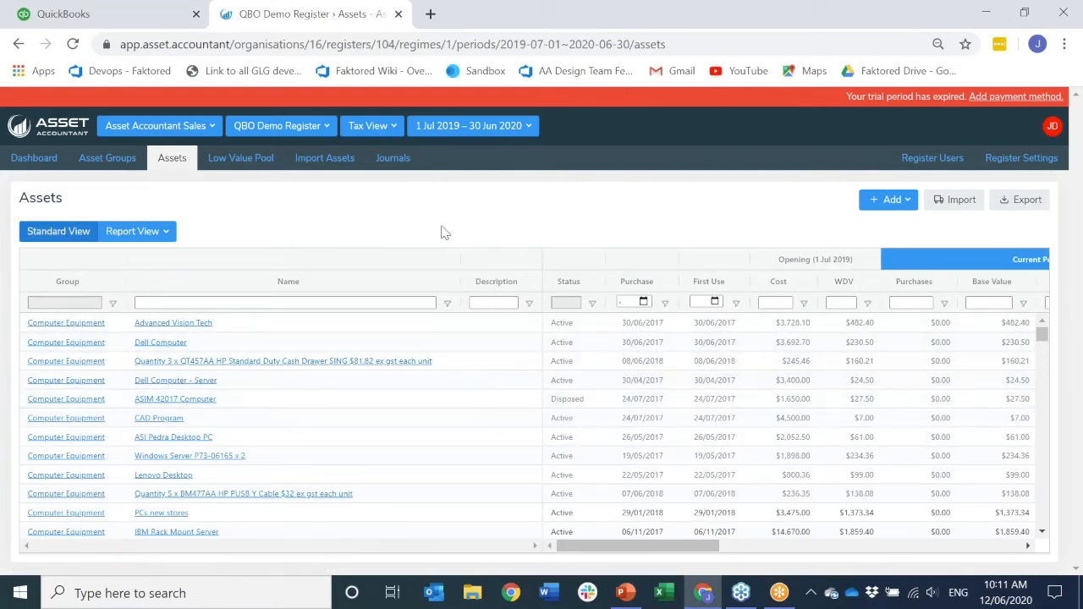
{"action": "left_click", "coordinate": [387, 159]}
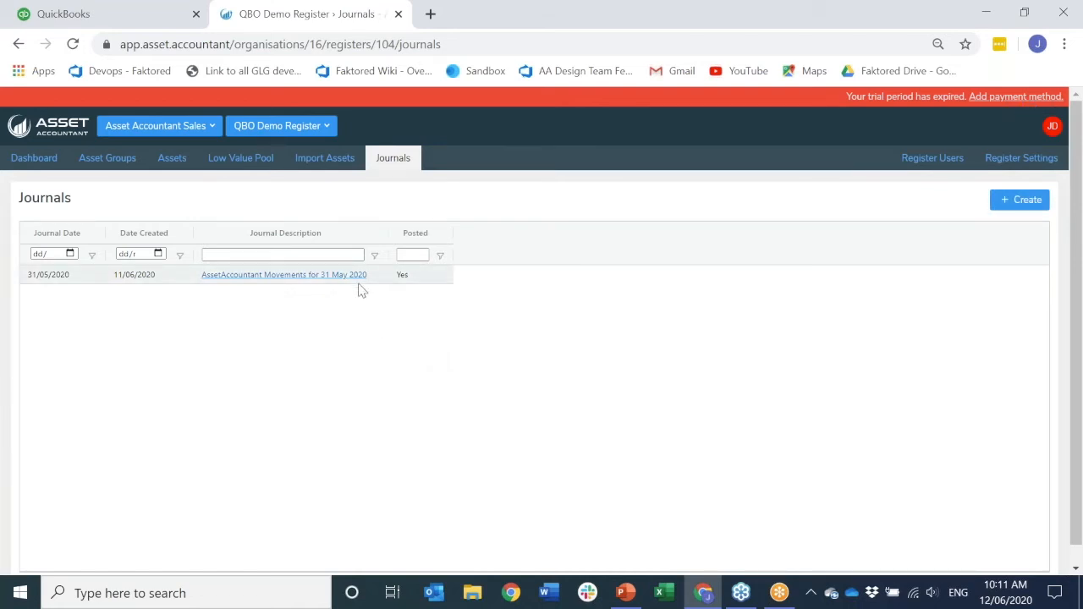
{"action": "left_click", "coordinate": [1017, 203]}
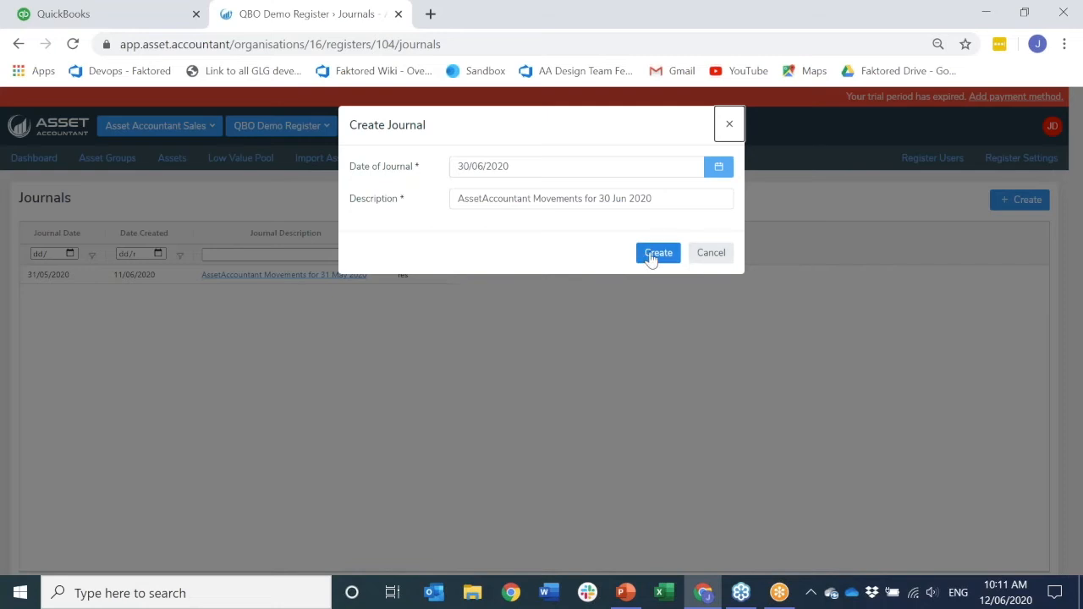
{"action": "left_click", "coordinate": [657, 254]}
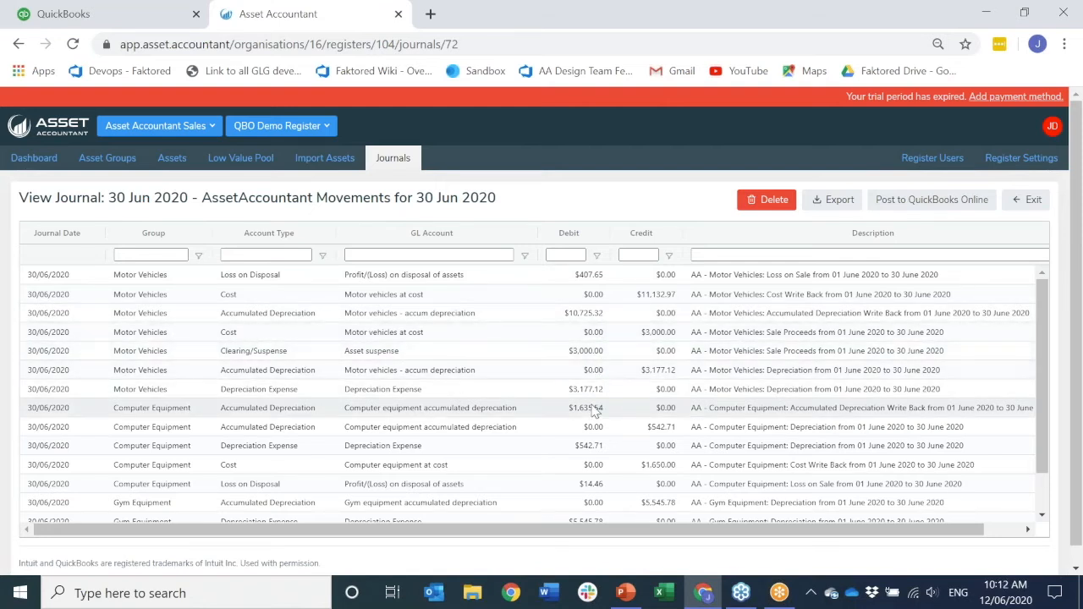
- Review the lines of the 30 Jun 2020 journal and post it to QuickBooks Online
{"action": "scroll", "coordinate": [590, 430], "scroll_direction": "down", "scroll_amount": 1}
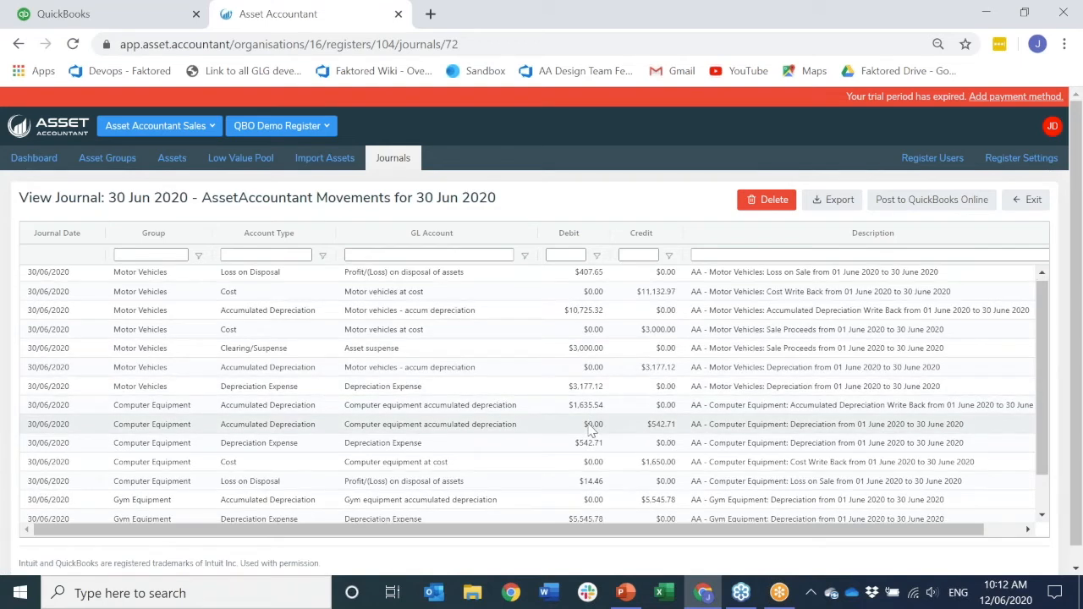
{"action": "scroll", "coordinate": [590, 430], "scroll_direction": "down", "scroll_amount": 2}
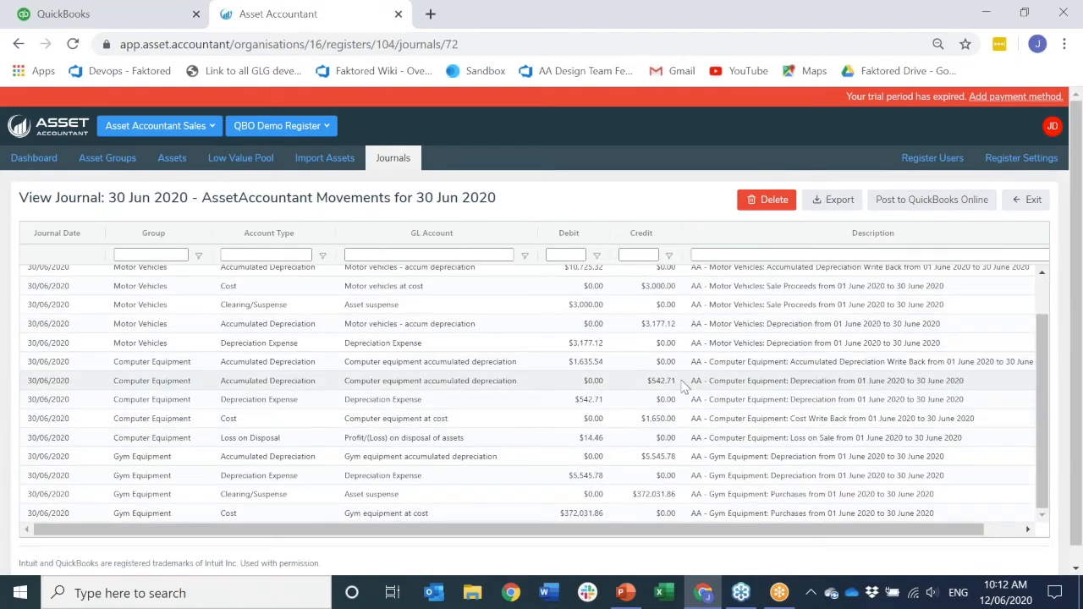
{"action": "scroll", "coordinate": [684, 385], "scroll_direction": "up", "scroll_amount": 2}
{"action": "left_click", "coordinate": [911, 209]}
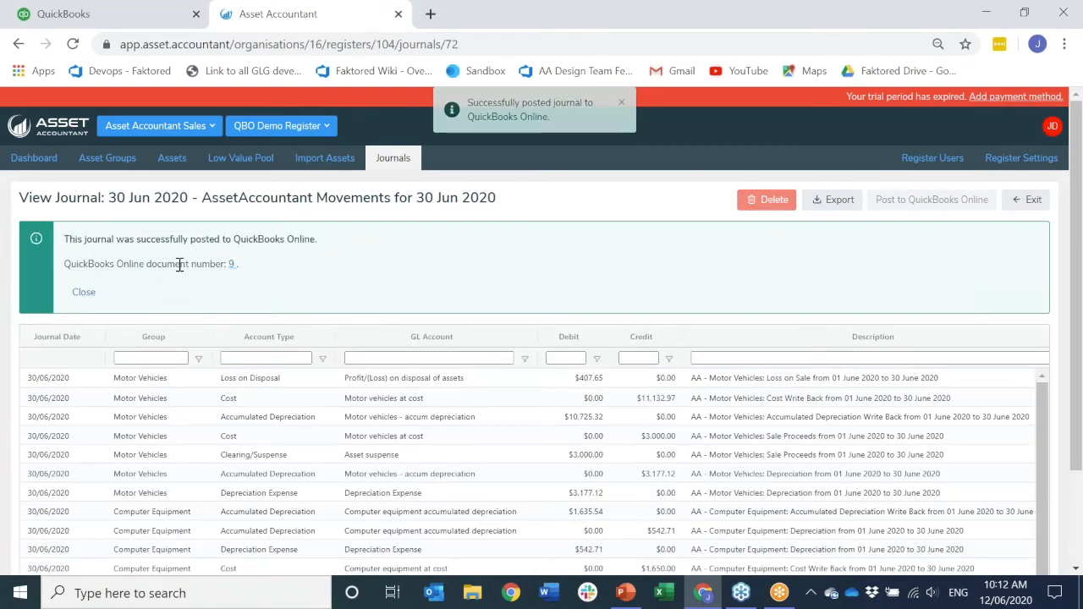
- Open the posted journal entry in QuickBooks and check its lines and memo, returning to Asset Accountant's journal list
{"action": "left_click", "coordinate": [231, 264]}
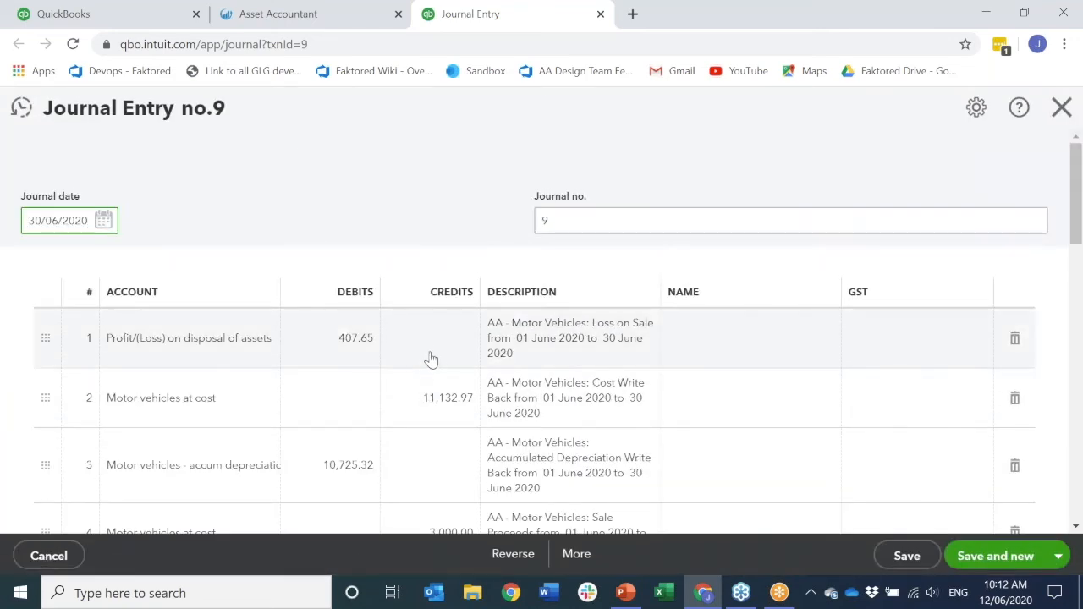
{"action": "scroll", "coordinate": [424, 377], "scroll_direction": "down", "scroll_amount": 1}
{"action": "scroll", "coordinate": [418, 378], "scroll_direction": "down", "scroll_amount": 2}
{"action": "scroll", "coordinate": [512, 246], "scroll_direction": "up", "scroll_amount": 3}
{"action": "scroll", "coordinate": [491, 330], "scroll_direction": "down", "scroll_amount": 3}
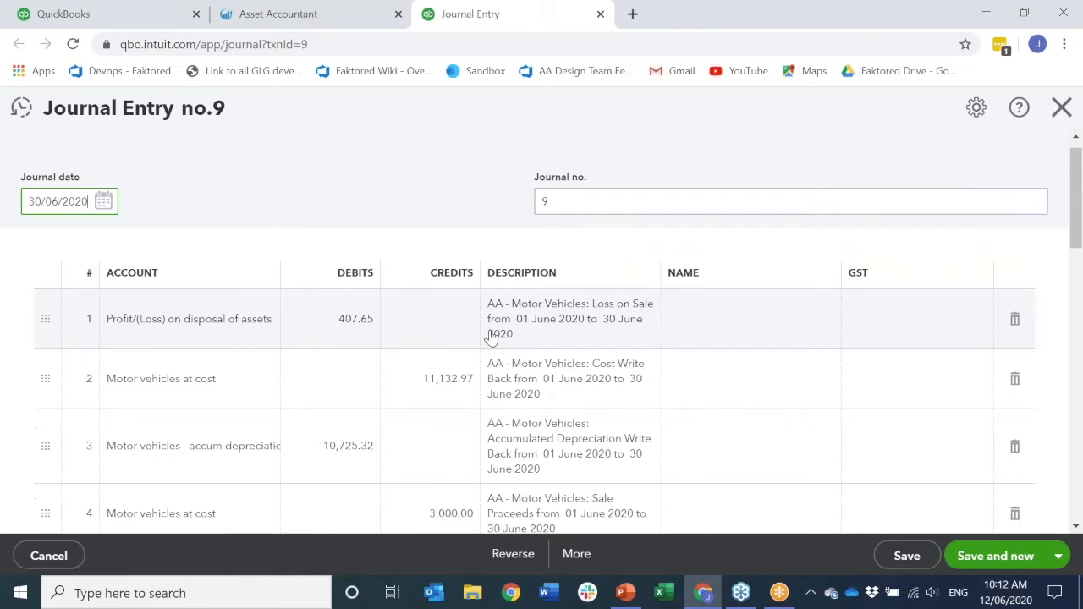
{"action": "scroll", "coordinate": [491, 305], "scroll_direction": "down", "scroll_amount": 6}
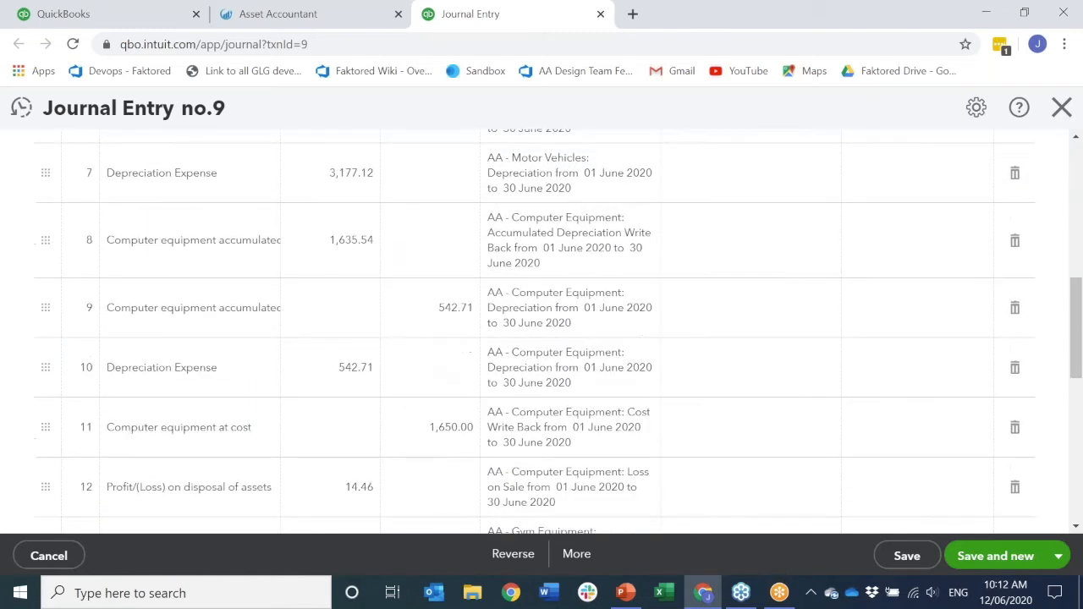
{"action": "scroll", "coordinate": [491, 304], "scroll_direction": "down", "scroll_amount": 4}
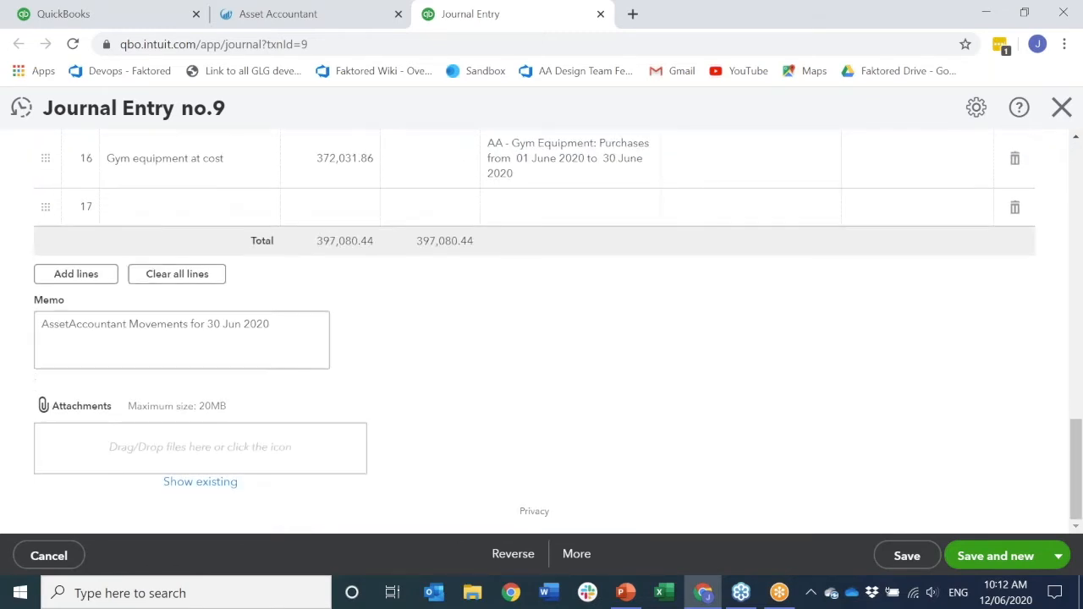
{"action": "scroll", "coordinate": [491, 304], "scroll_direction": "up", "scroll_amount": 2}
{"action": "scroll", "coordinate": [363, 358], "scroll_direction": "up", "scroll_amount": 10}
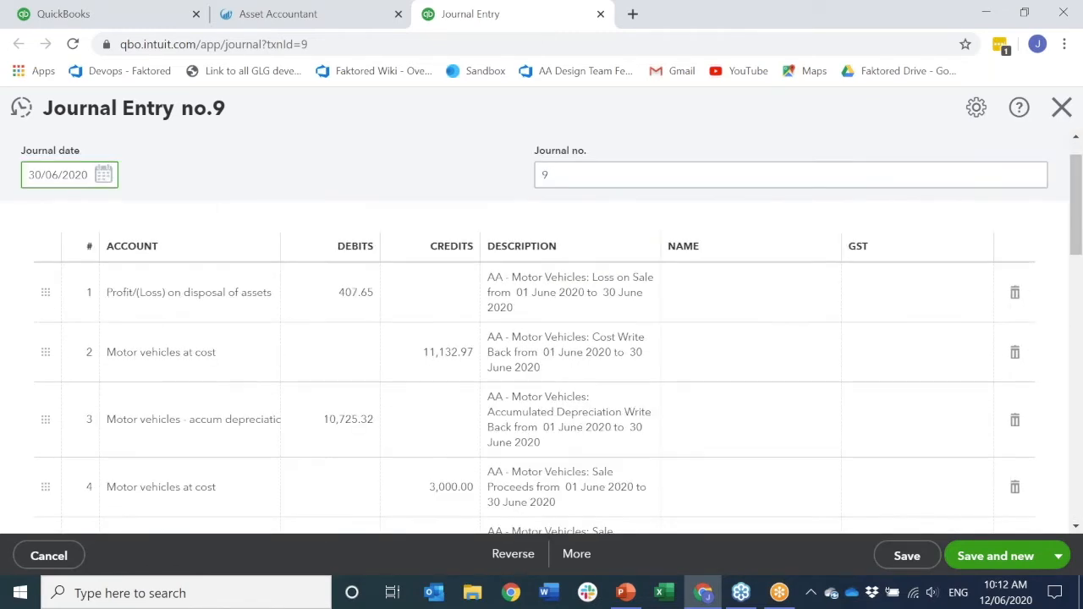
{"action": "left_click", "coordinate": [329, 17]}
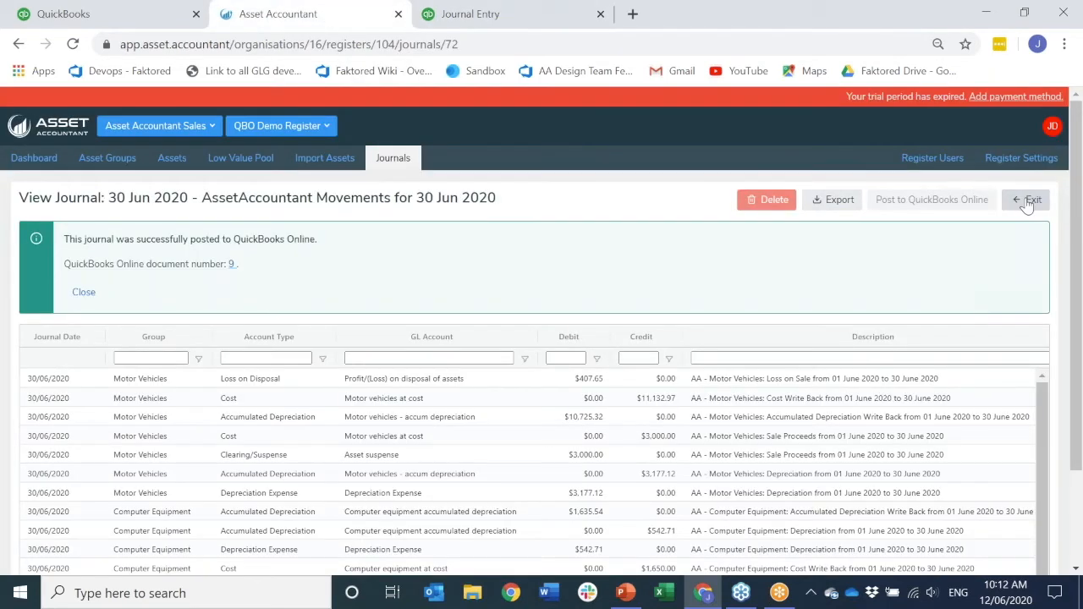
{"action": "left_click", "coordinate": [996, 208]}
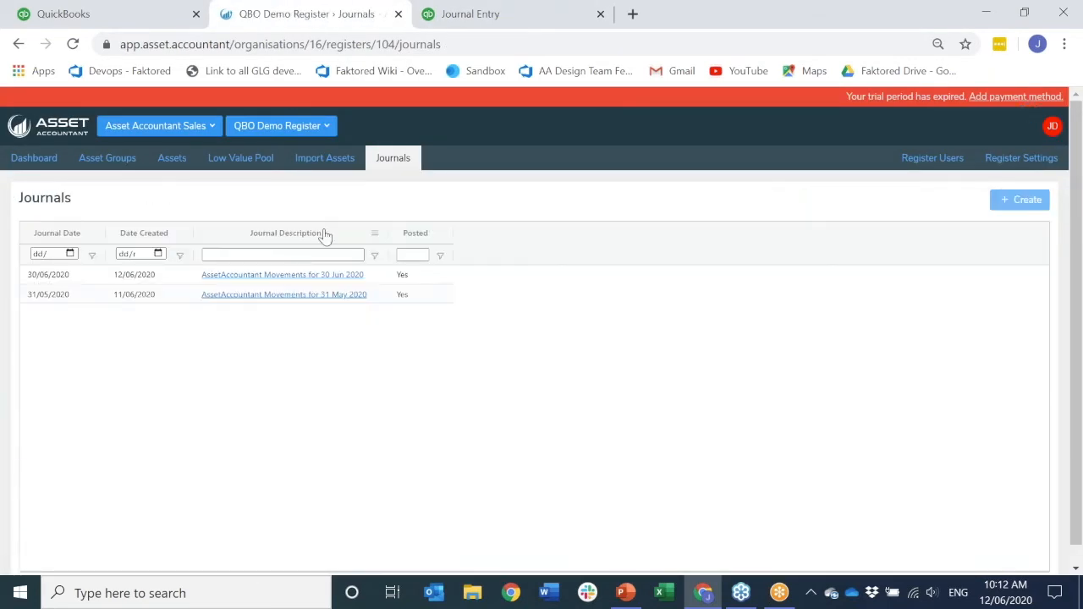
- Start a new asset named Land in the Land & buildings group with a cost of $1000000
{"action": "left_click", "coordinate": [169, 164]}
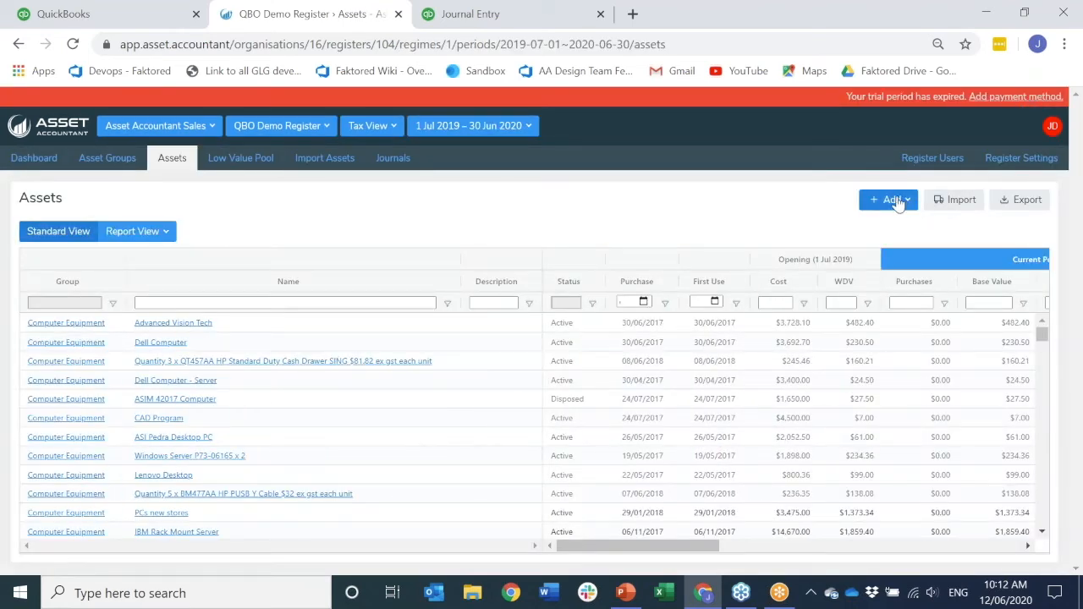
{"action": "left_click", "coordinate": [895, 202]}
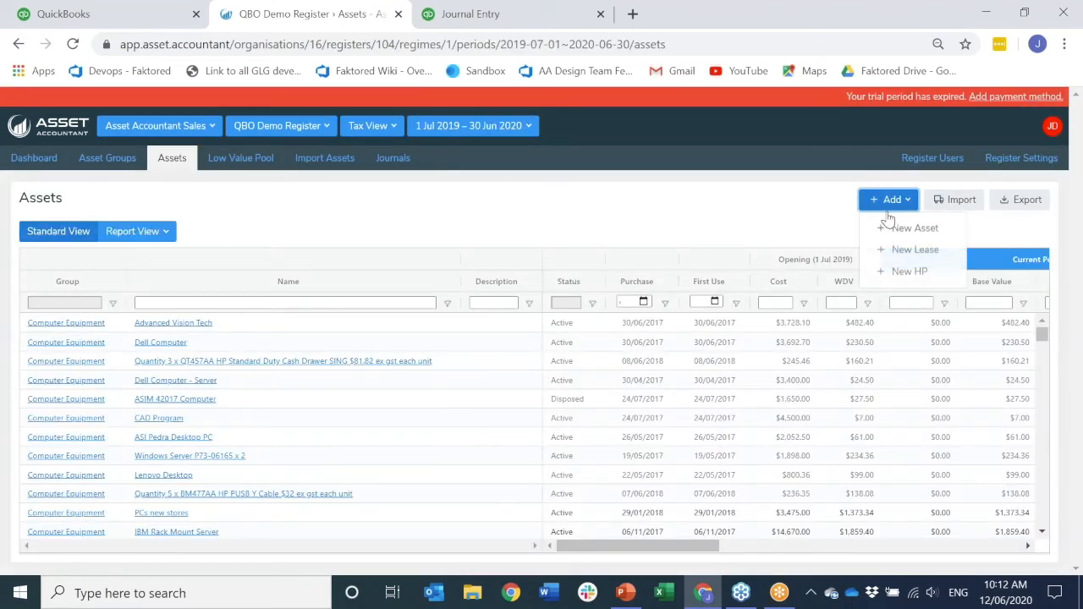
{"action": "left_click", "coordinate": [902, 229]}
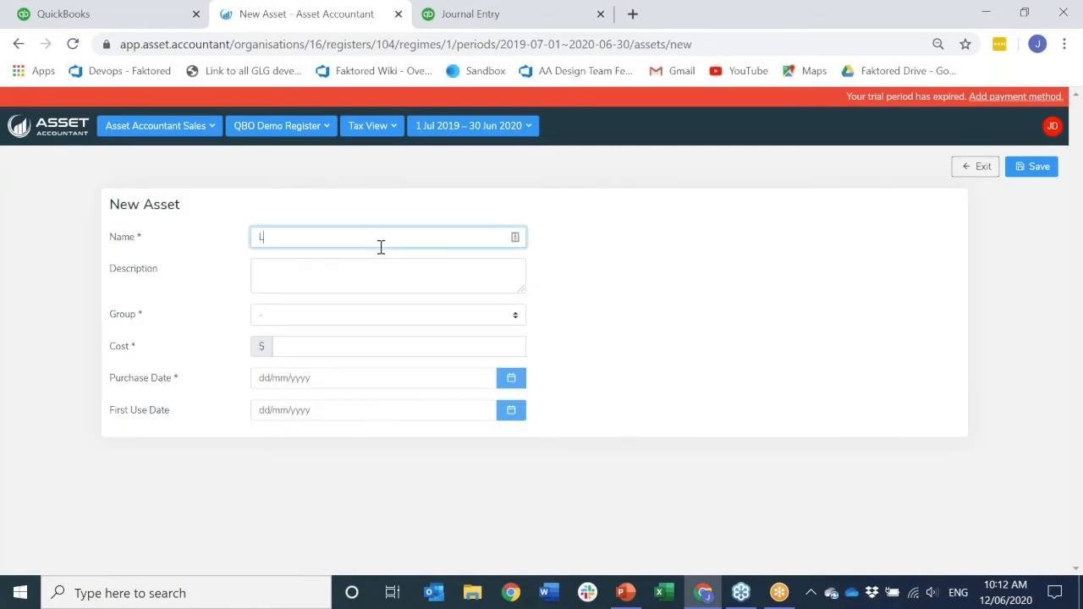
{"action": "key", "text": "Tab"}
{"action": "left_click", "coordinate": [334, 319]}
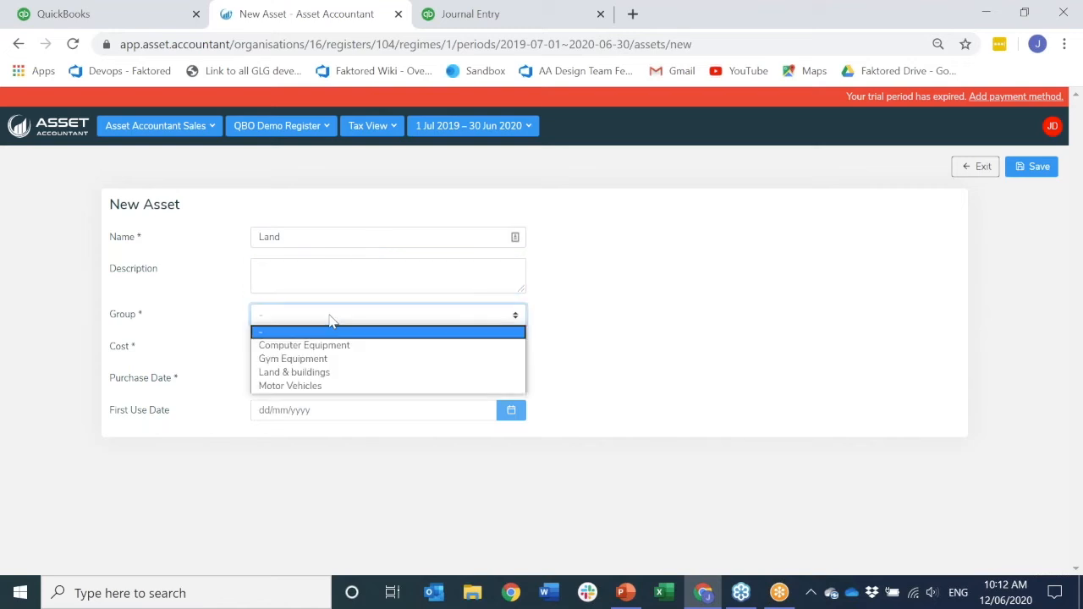
{"action": "left_click", "coordinate": [313, 372]}
{"action": "left_click", "coordinate": [310, 372]}
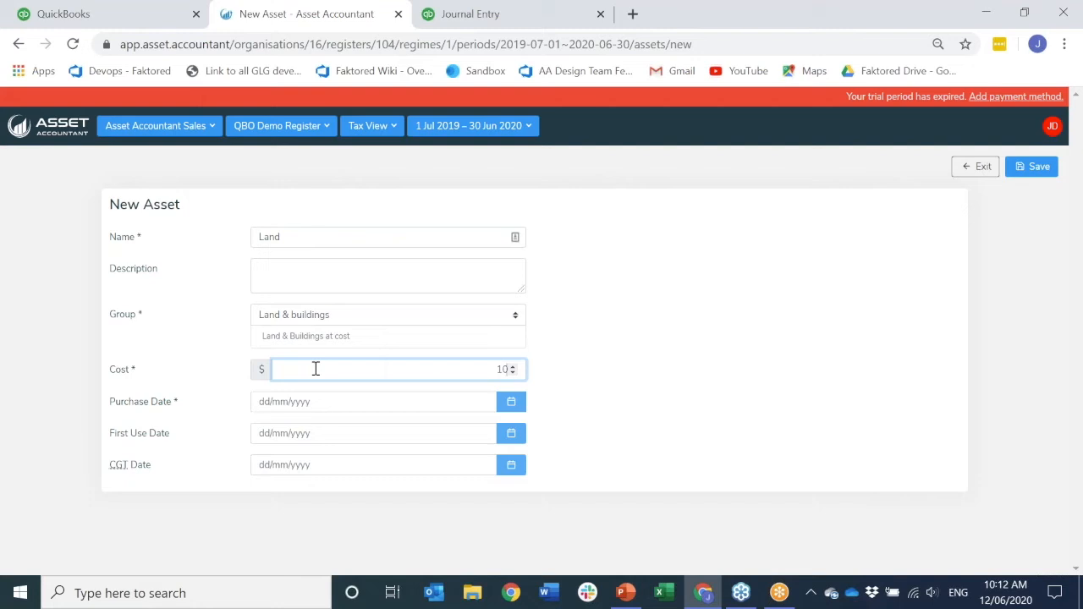
{"action": "type", "text": "1000000"}
{"action": "key", "text": "Tab"}
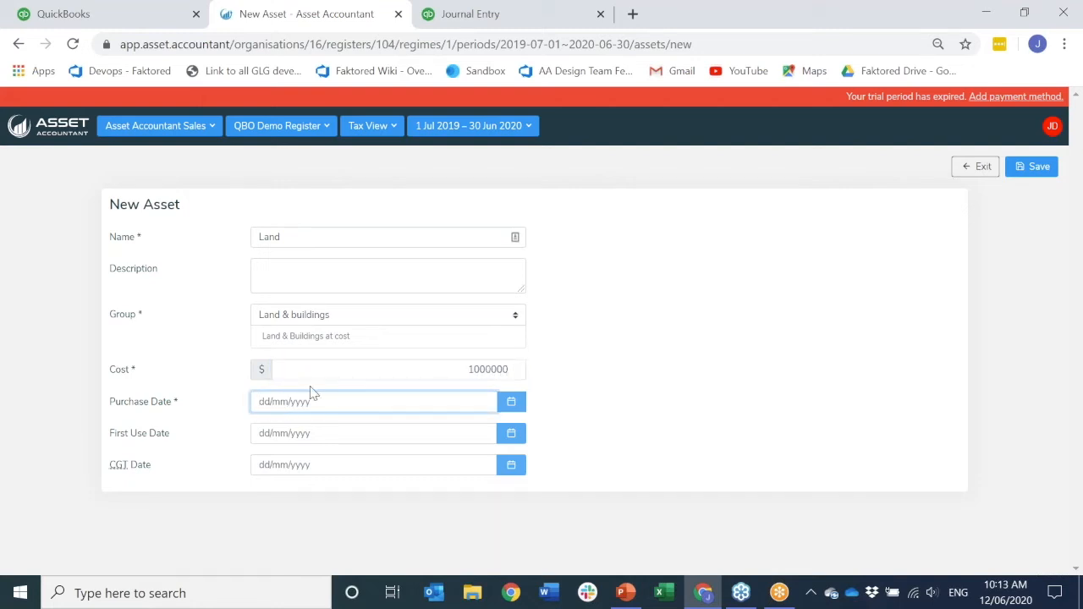
- Set the Land asset's purchase date to 11/06/2020 and its CGT date to 01/04/2020
{"action": "left_click", "coordinate": [511, 403]}
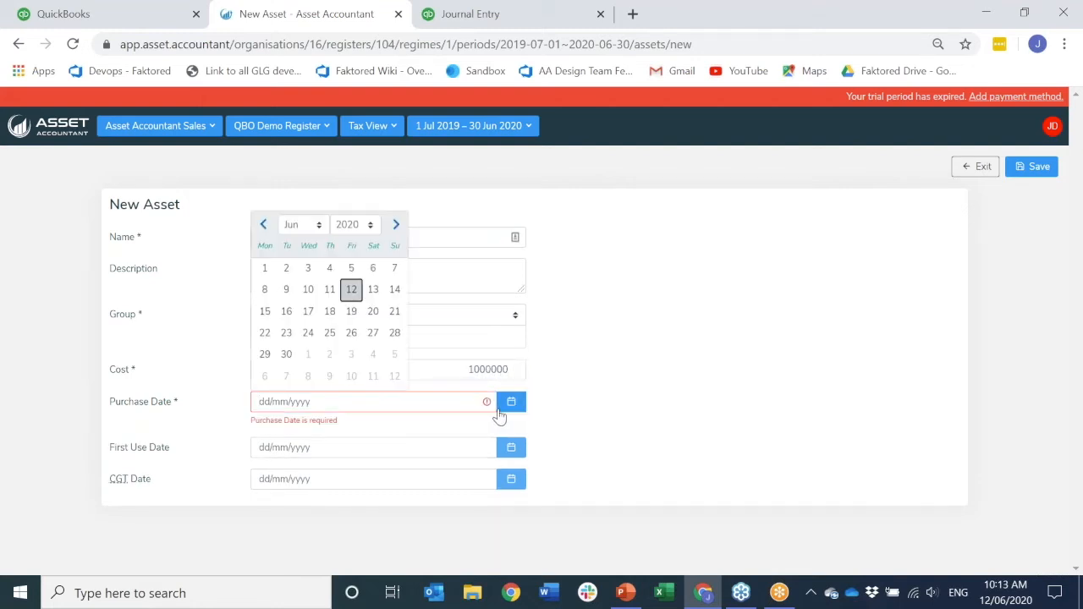
{"action": "left_click", "coordinate": [330, 290]}
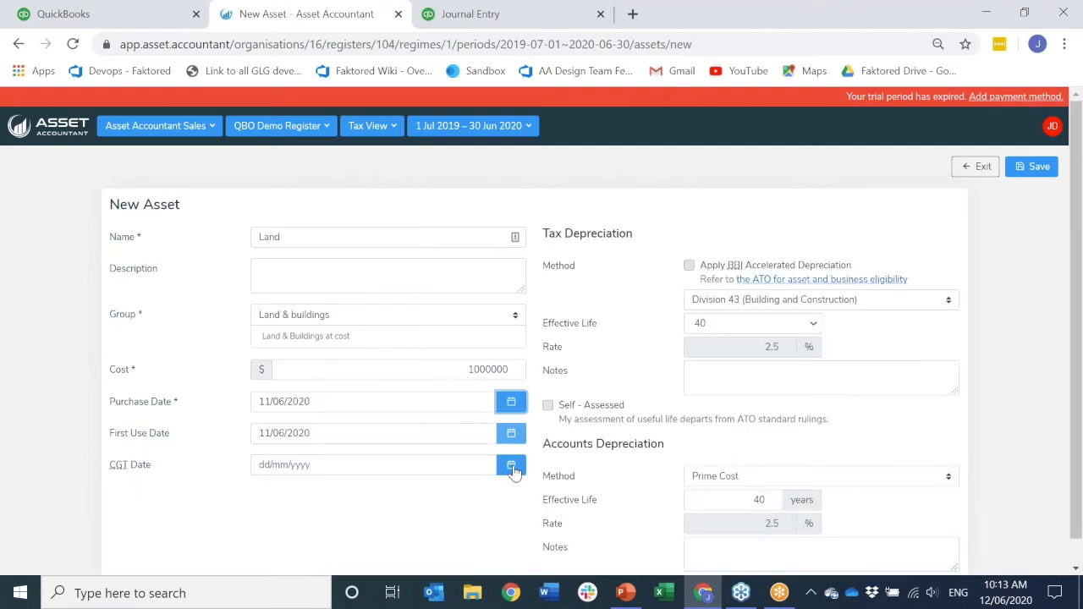
{"action": "left_click", "coordinate": [510, 465]}
{"action": "left_click", "coordinate": [263, 289]}
{"action": "left_click", "coordinate": [263, 288]}
{"action": "left_click", "coordinate": [308, 332]}
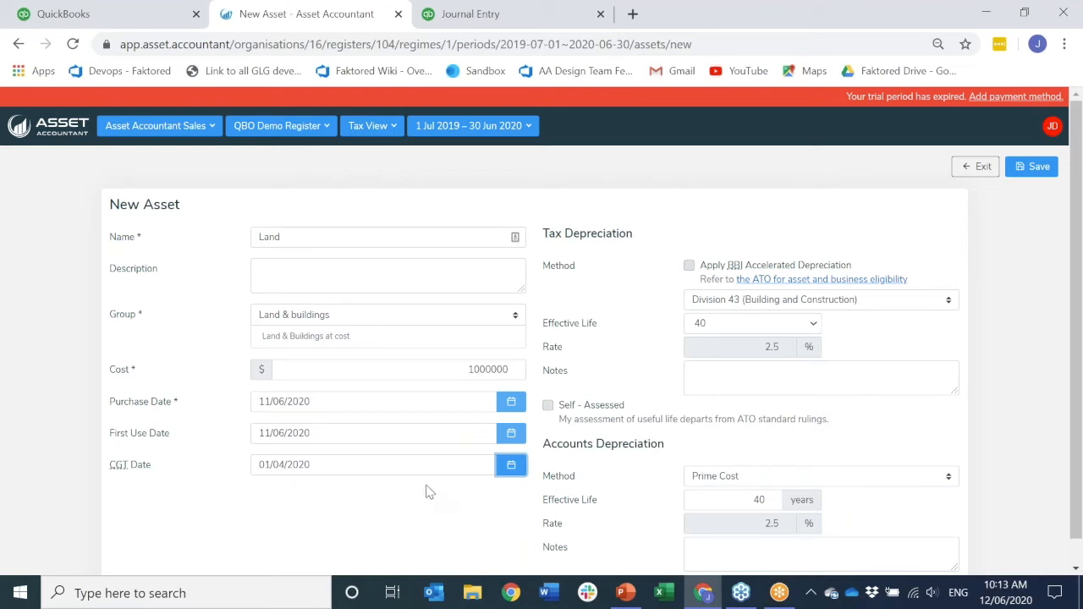
- Set both the tax and accounts depreciation methods of the Land asset to No Depreciation and save it
{"action": "scroll", "coordinate": [426, 491], "scroll_direction": "down", "scroll_amount": 1}
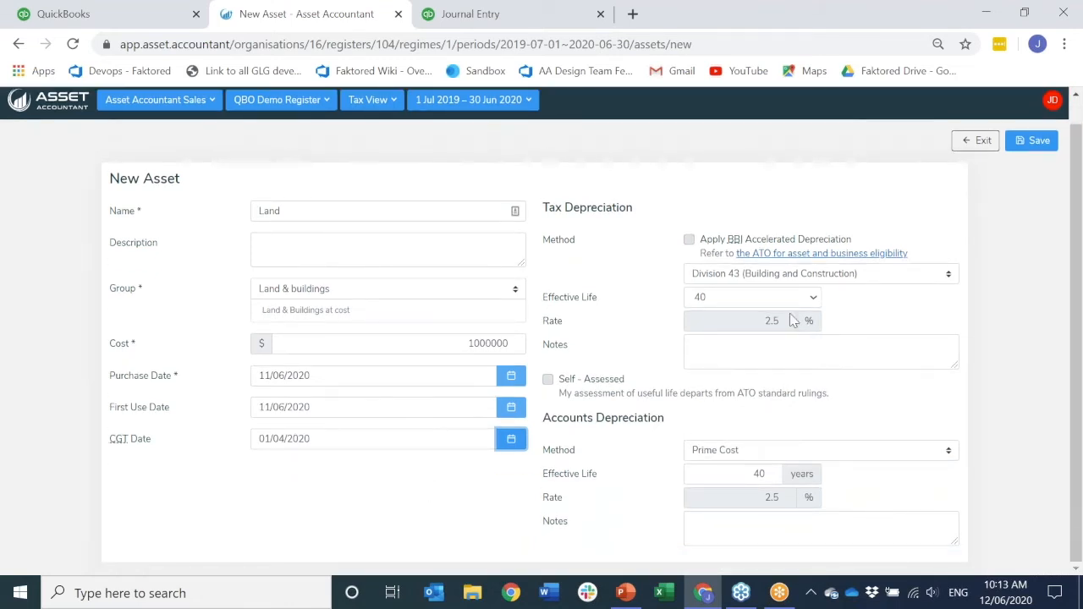
{"action": "left_click", "coordinate": [805, 274]}
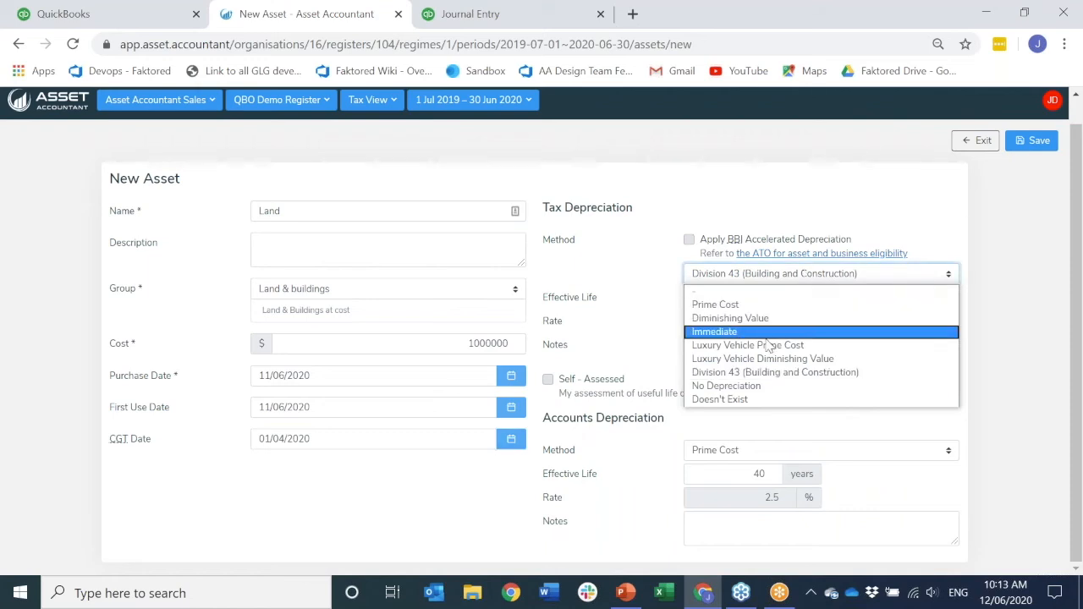
{"action": "left_click", "coordinate": [755, 388]}
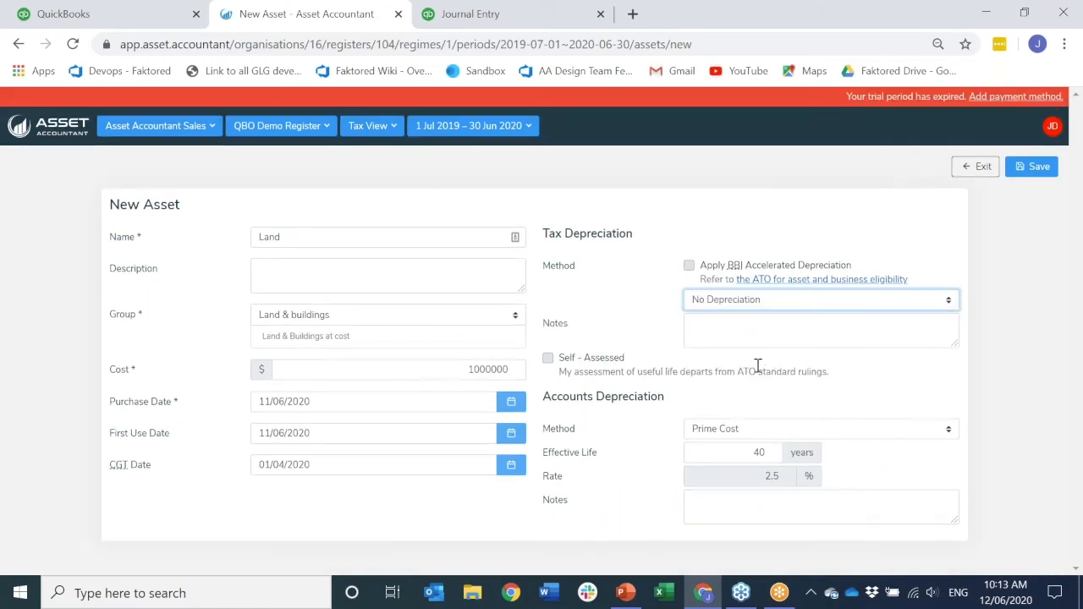
{"action": "left_click", "coordinate": [757, 427]}
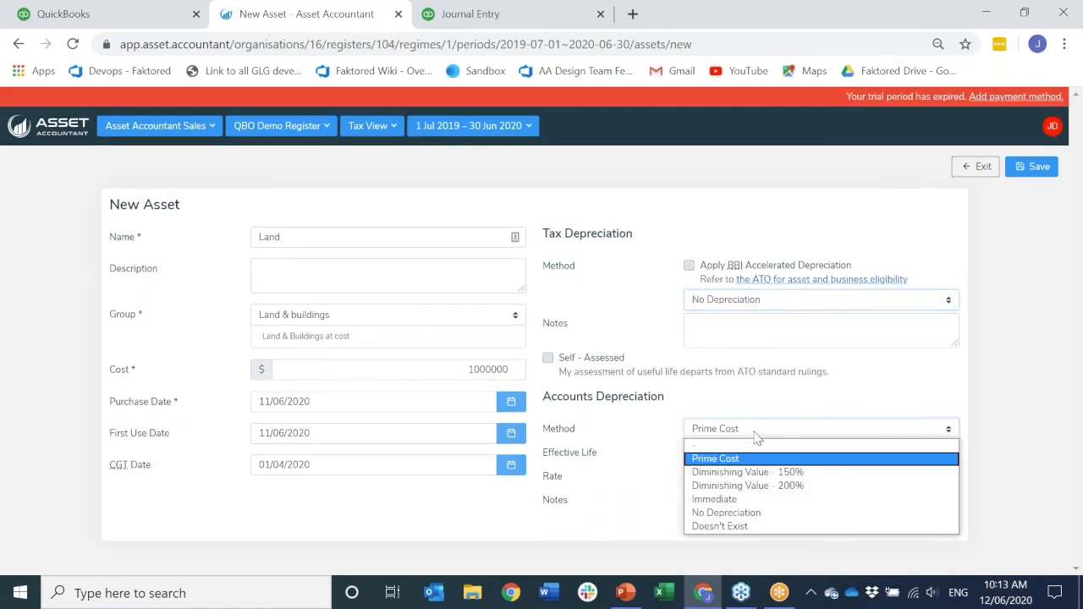
{"action": "left_click", "coordinate": [742, 513]}
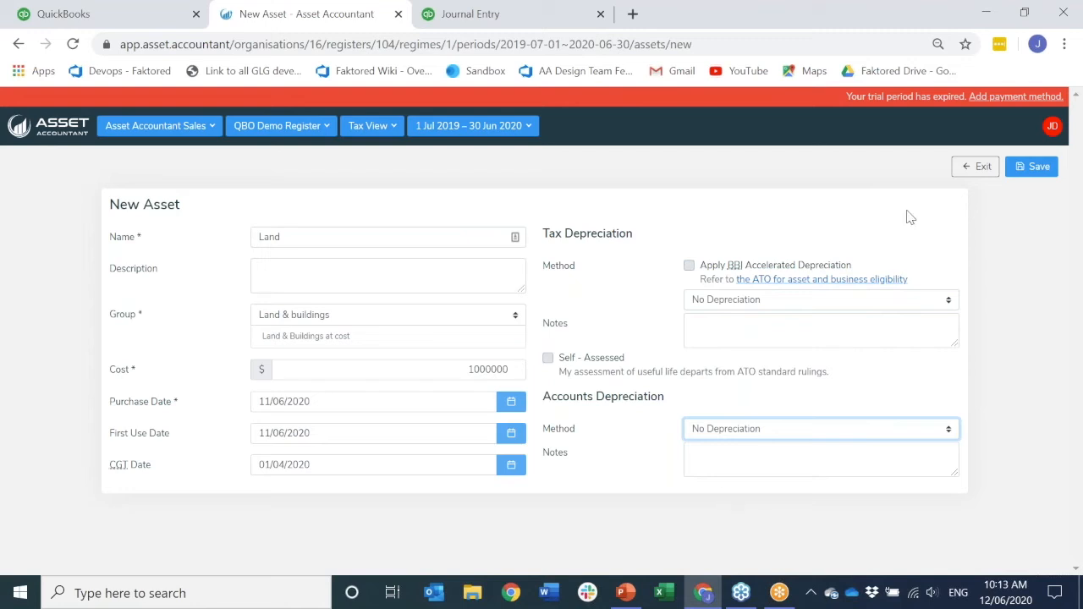
{"action": "left_click", "coordinate": [1015, 172]}
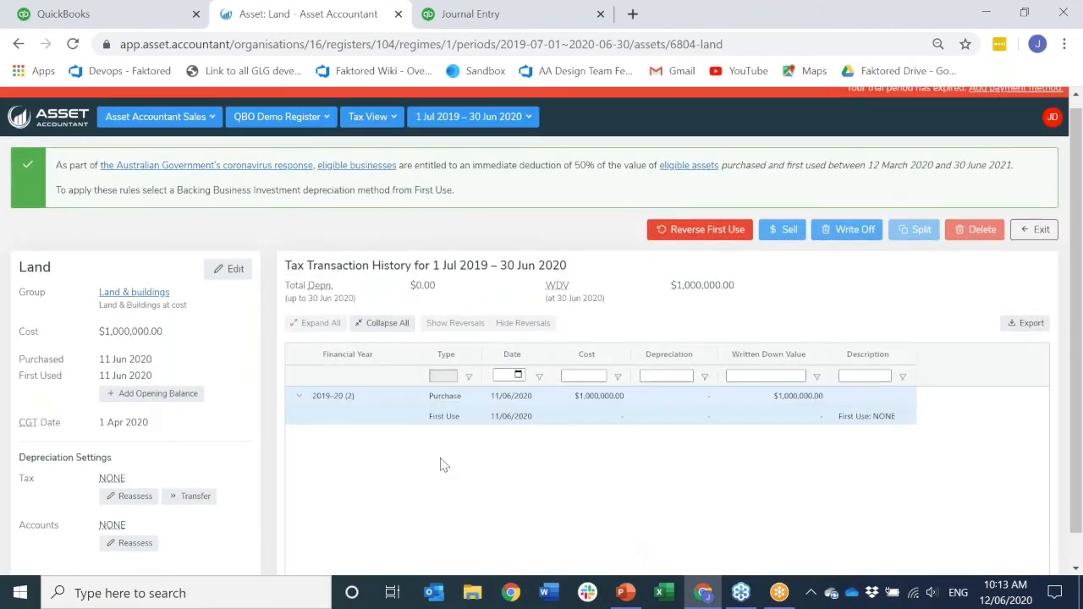
- Leave the Land asset and start a new asset named BMW in the Motor Vehicles group with a cost of $120000
{"action": "scroll", "coordinate": [440, 465], "scroll_direction": "down", "scroll_amount": 1}
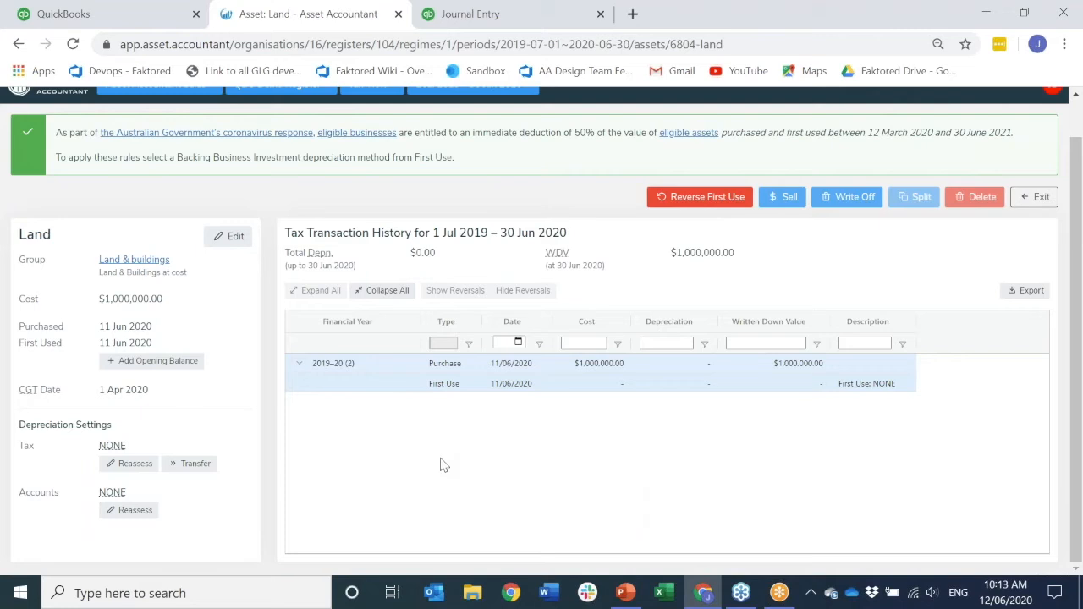
{"action": "left_click", "coordinate": [1039, 198]}
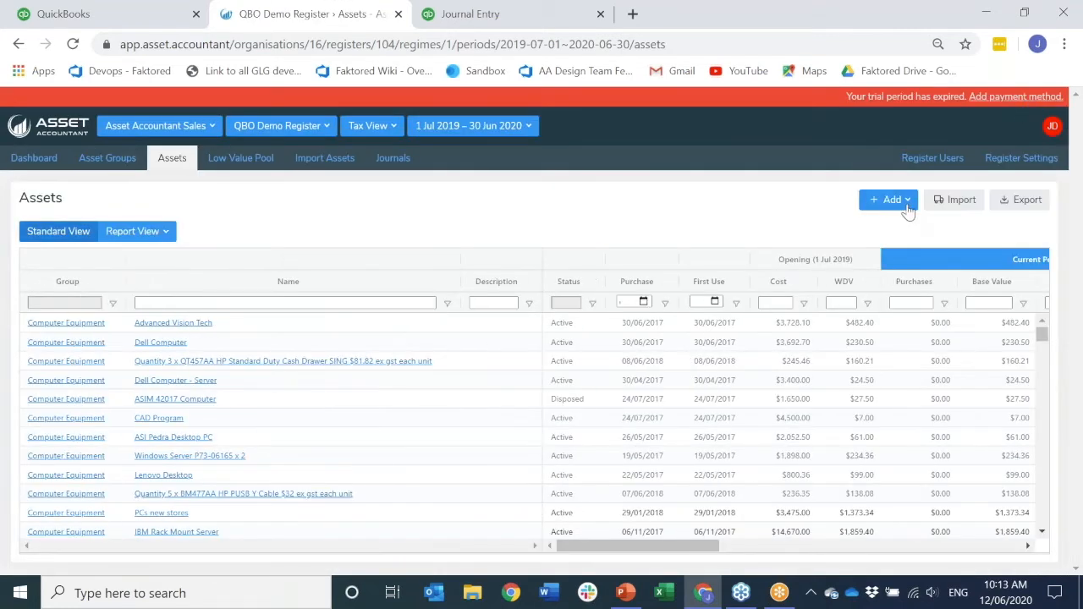
{"action": "left_click", "coordinate": [902, 205]}
{"action": "left_click", "coordinate": [912, 229]}
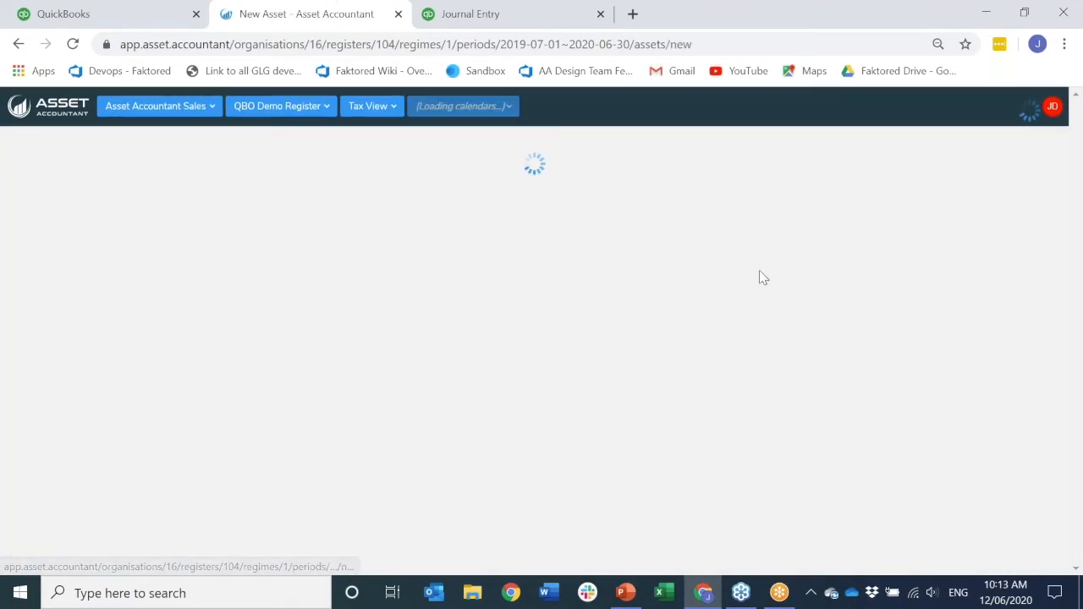
{"action": "left_click", "coordinate": [310, 238]}
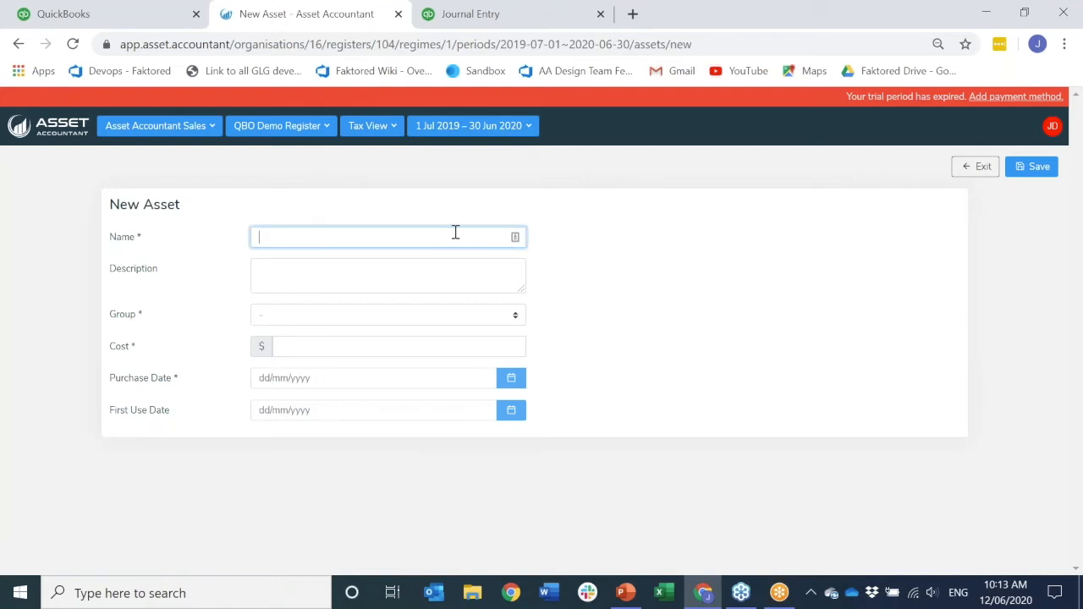
{"action": "left_click", "coordinate": [514, 241]}
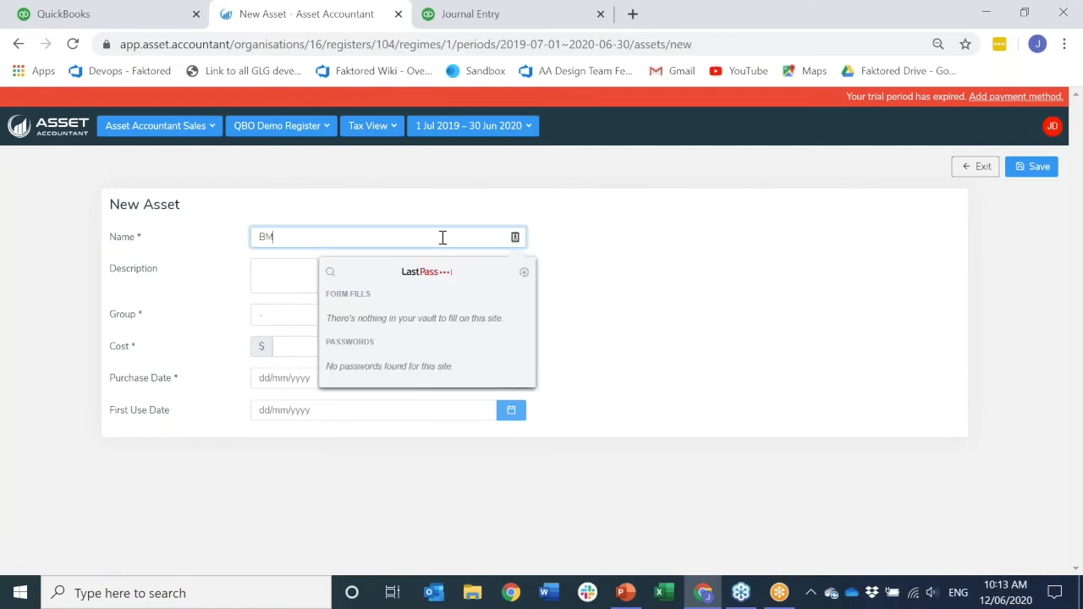
{"action": "left_click", "coordinate": [262, 283]}
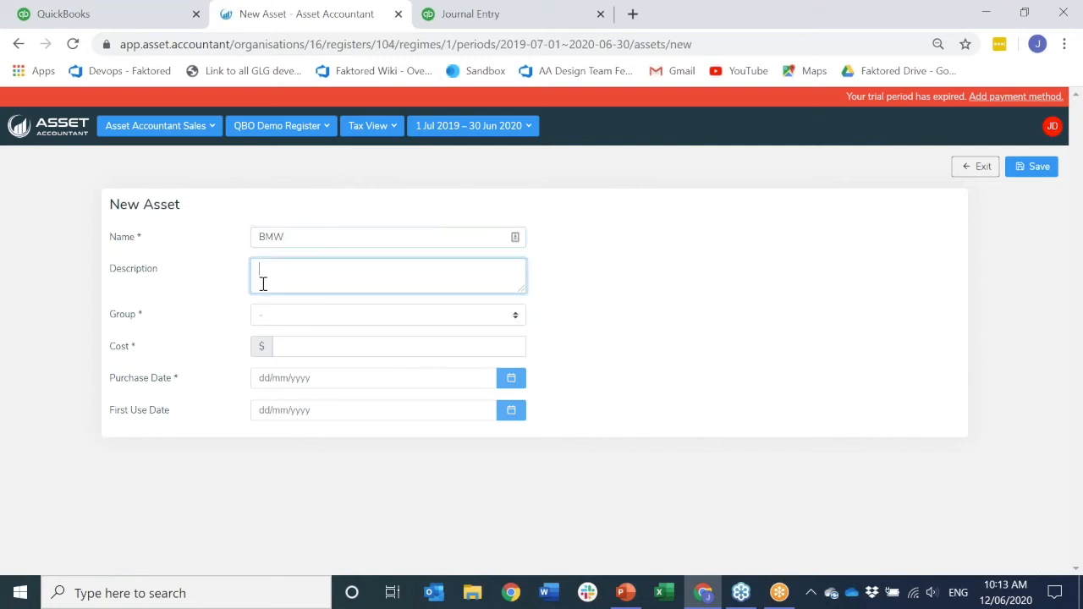
{"action": "left_click", "coordinate": [276, 316]}
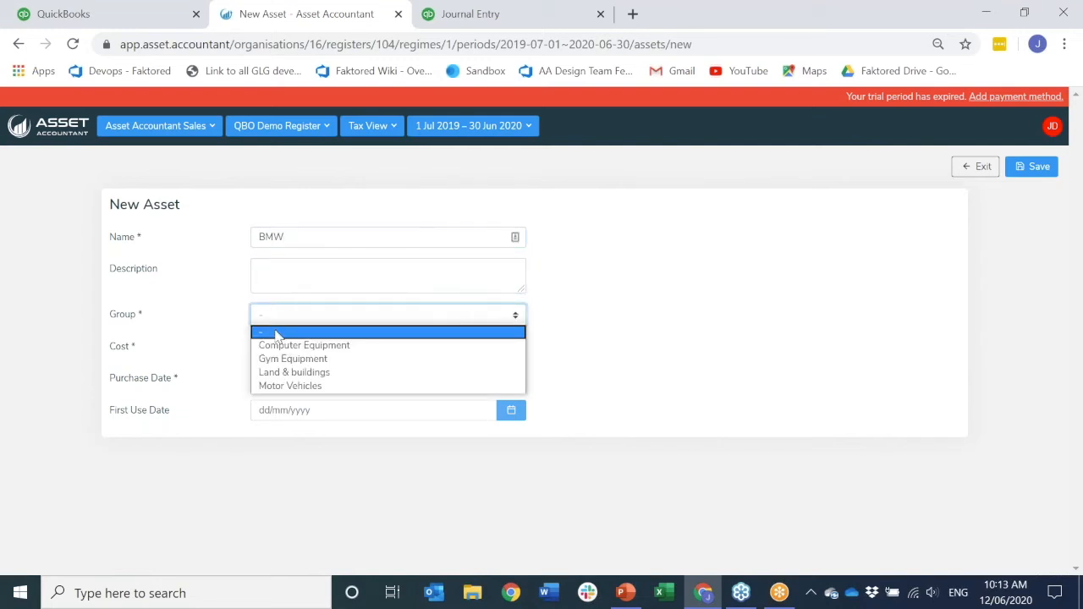
{"action": "left_click", "coordinate": [274, 385]}
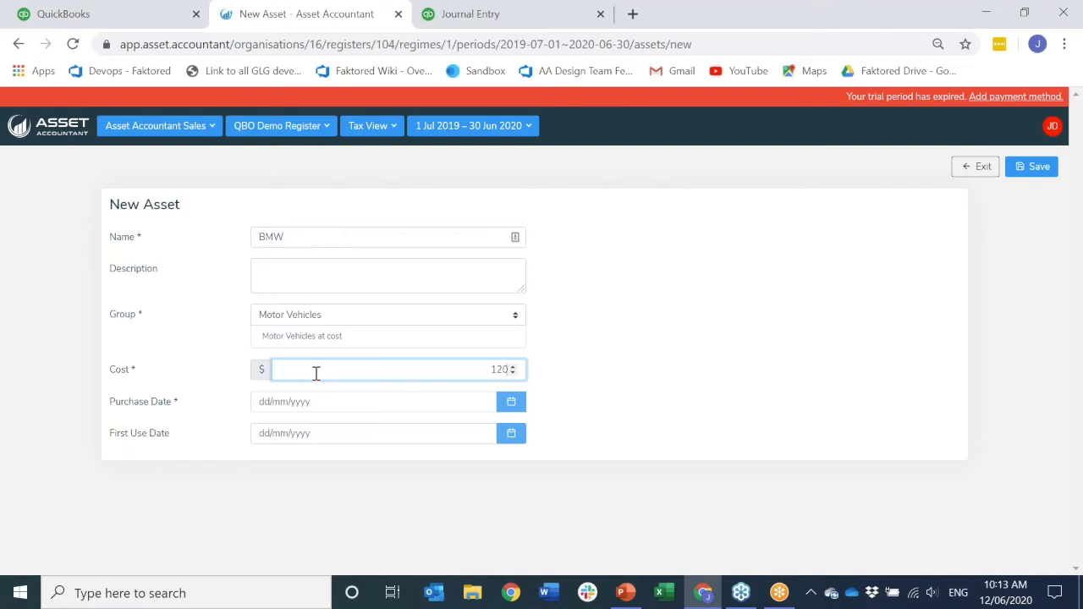
{"action": "key", "text": "Tab"}
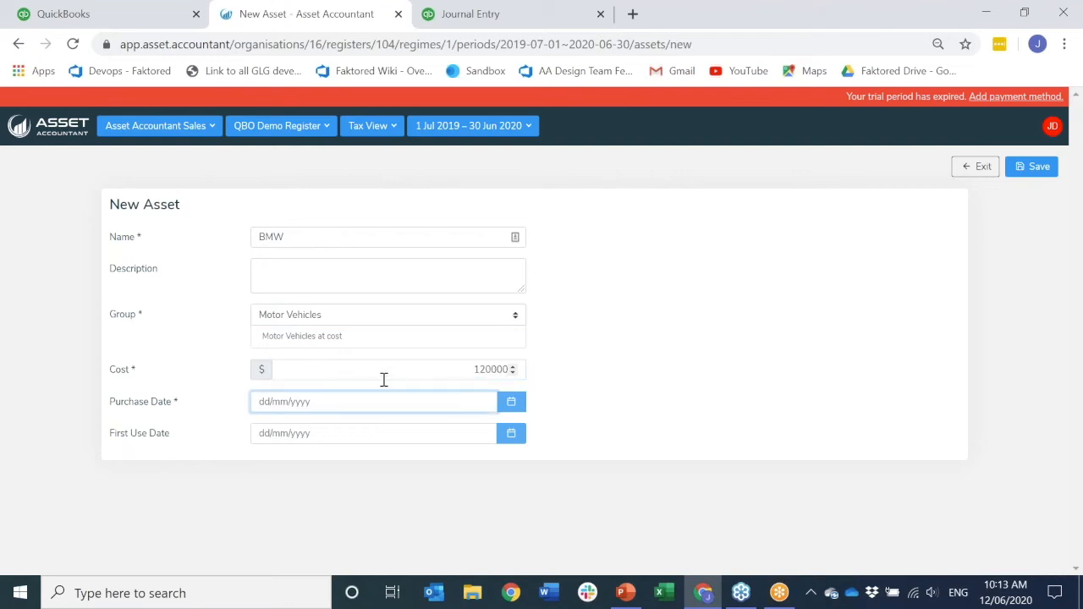
- Set the BMW's purchase date to 01/06/2020, apply BBI Accelerated Depreciation for tax and save the asset
{"action": "left_click", "coordinate": [511, 401]}
{"action": "left_click", "coordinate": [264, 267]}
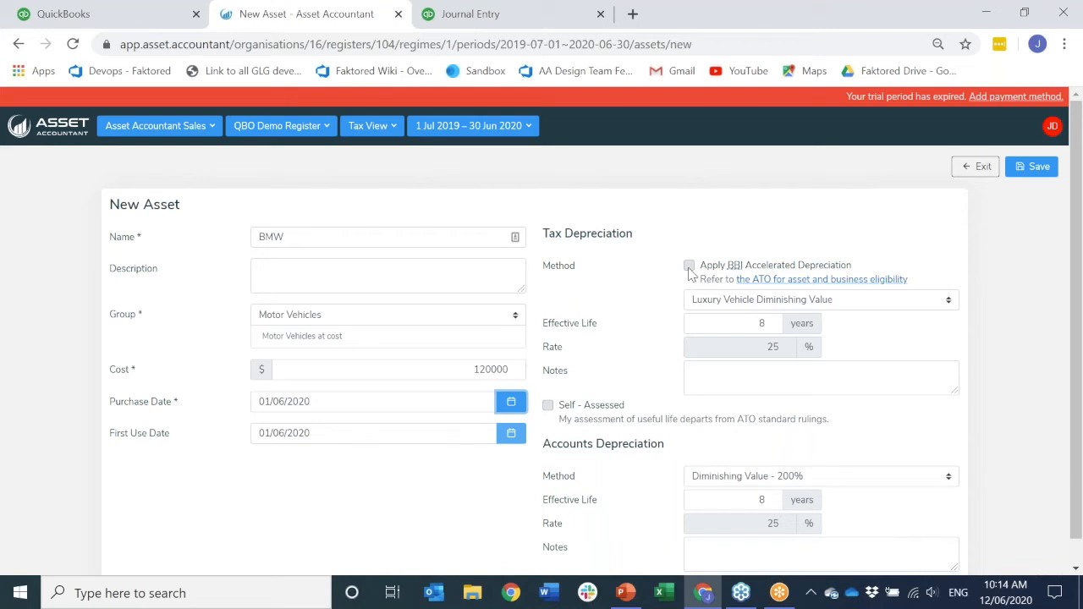
{"action": "left_click", "coordinate": [690, 267]}
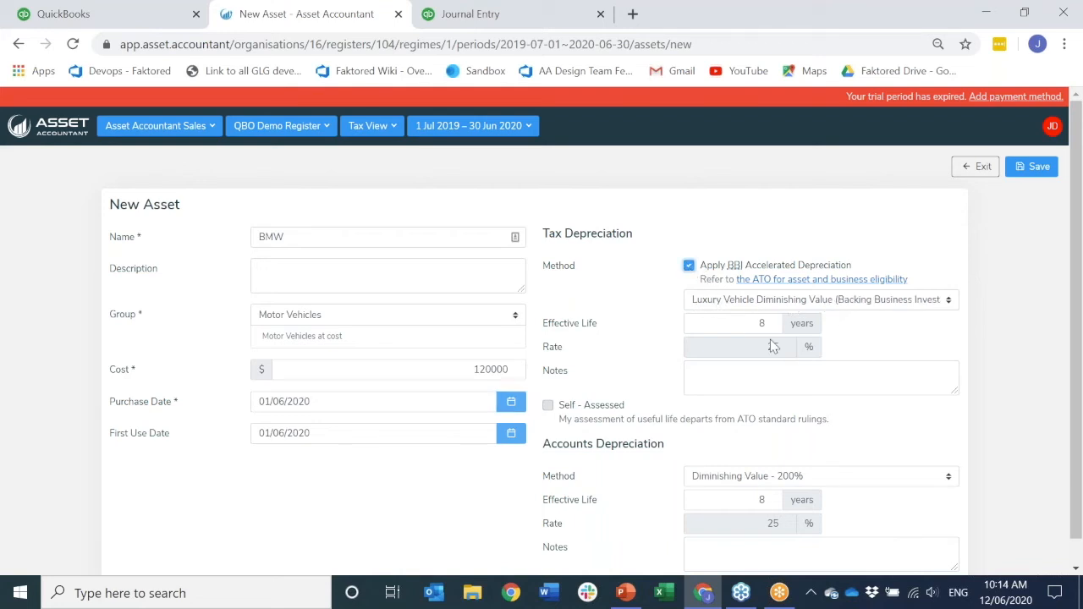
{"action": "scroll", "coordinate": [732, 418], "scroll_direction": "down", "scroll_amount": 1}
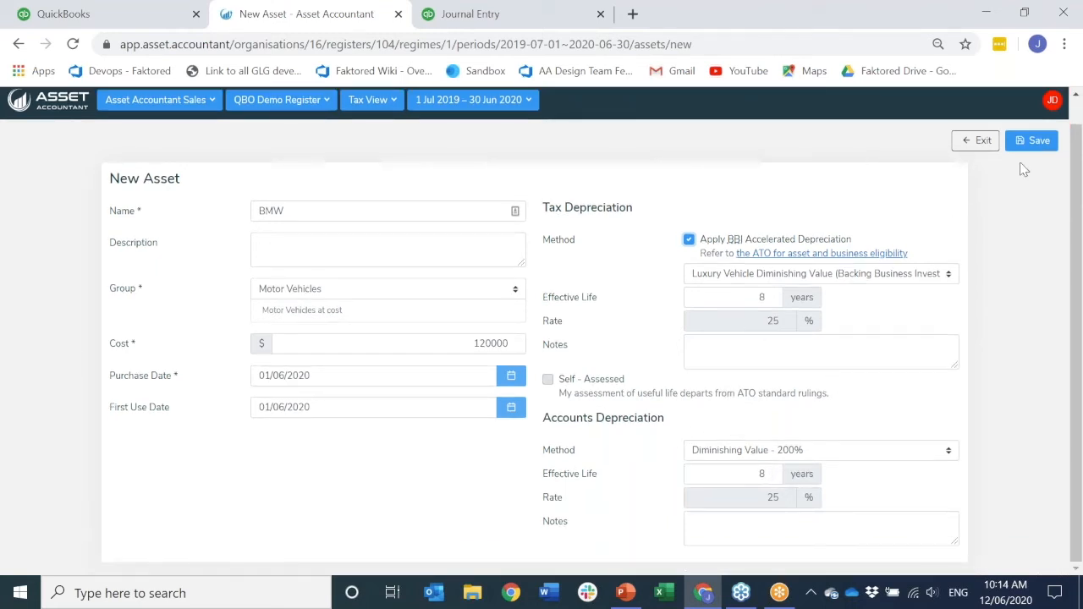
{"action": "left_click", "coordinate": [1033, 141]}
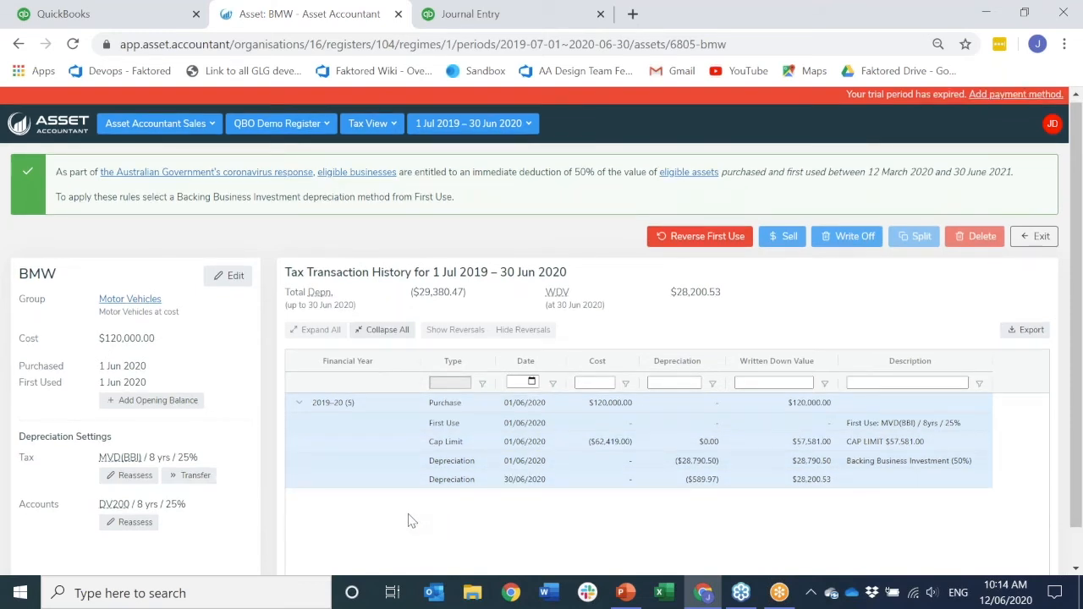
- Review the BMW's tax reassessment settings and available reassessment dates, leaving them without reassessing
{"action": "scroll", "coordinate": [409, 517], "scroll_direction": "down", "scroll_amount": 1}
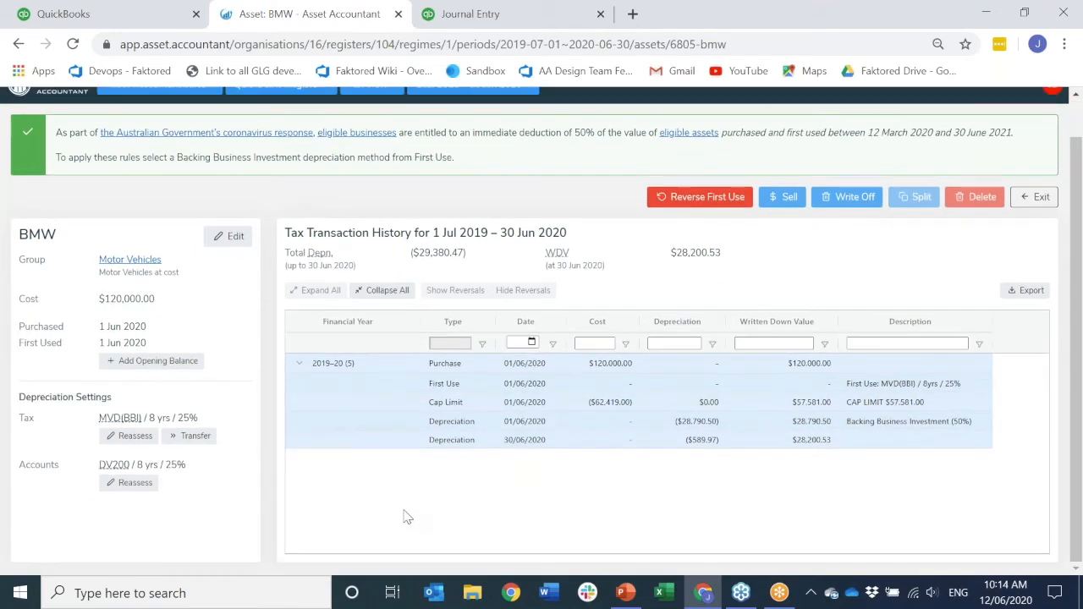
{"action": "left_click", "coordinate": [132, 436]}
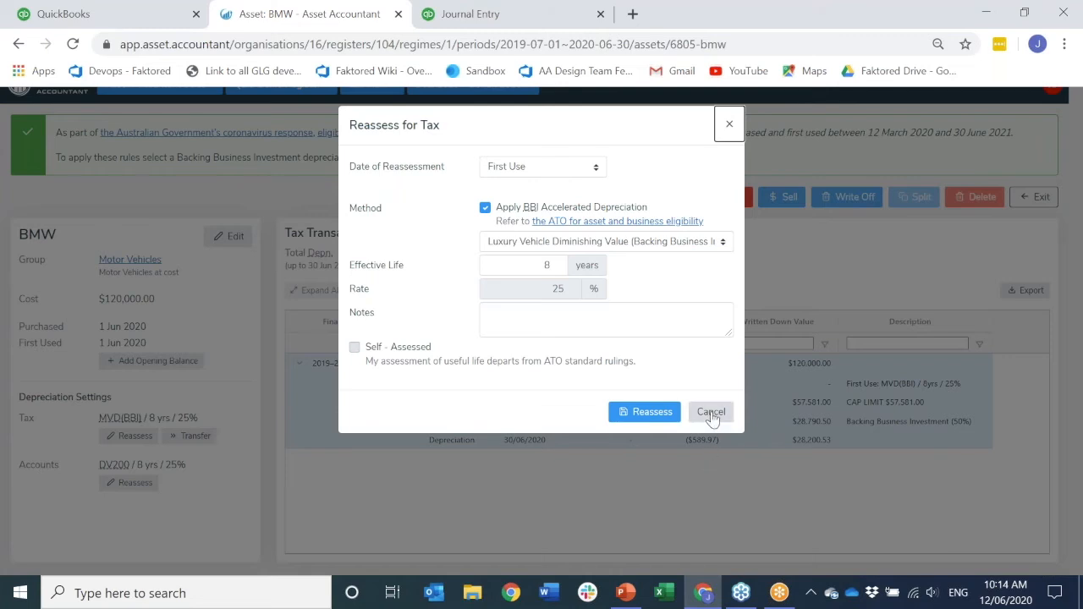
{"action": "left_click", "coordinate": [596, 170]}
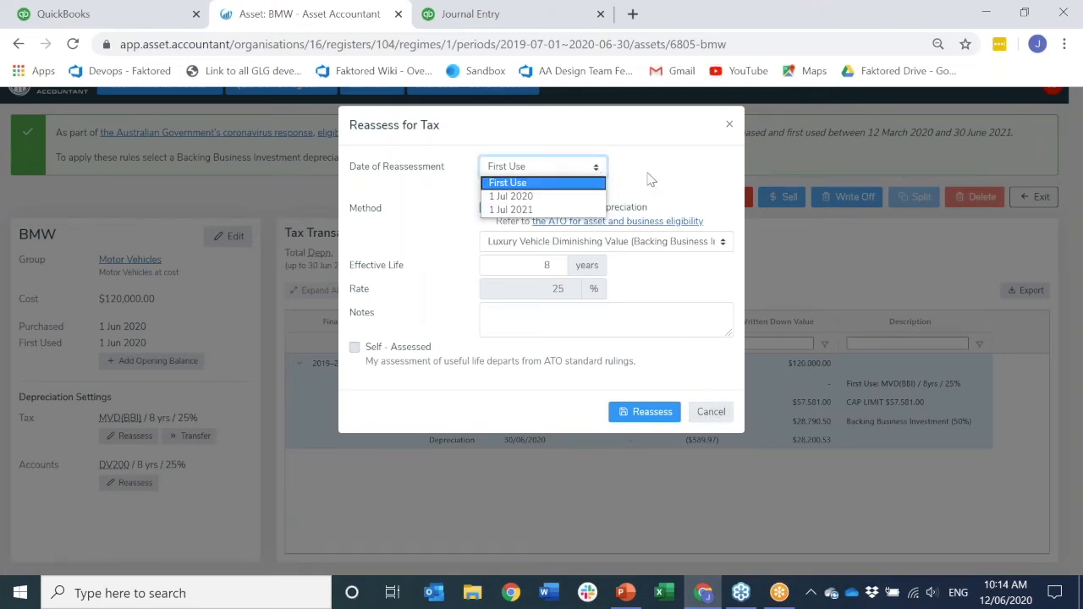
{"action": "left_click", "coordinate": [649, 179]}
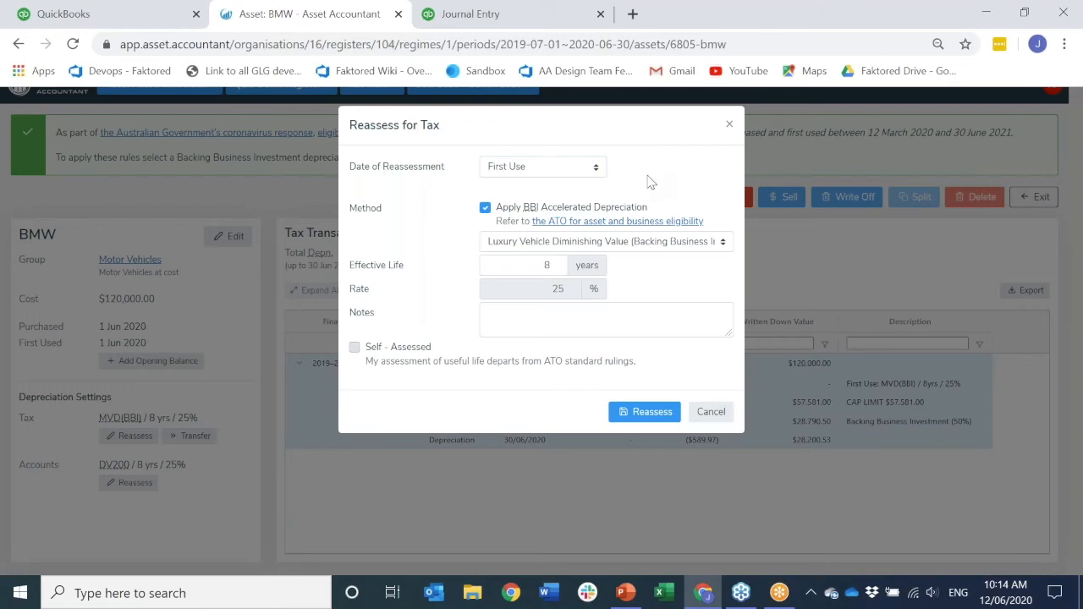
{"action": "left_click", "coordinate": [710, 412]}
{"action": "scroll", "coordinate": [931, 237], "scroll_direction": "up", "scroll_amount": 1}
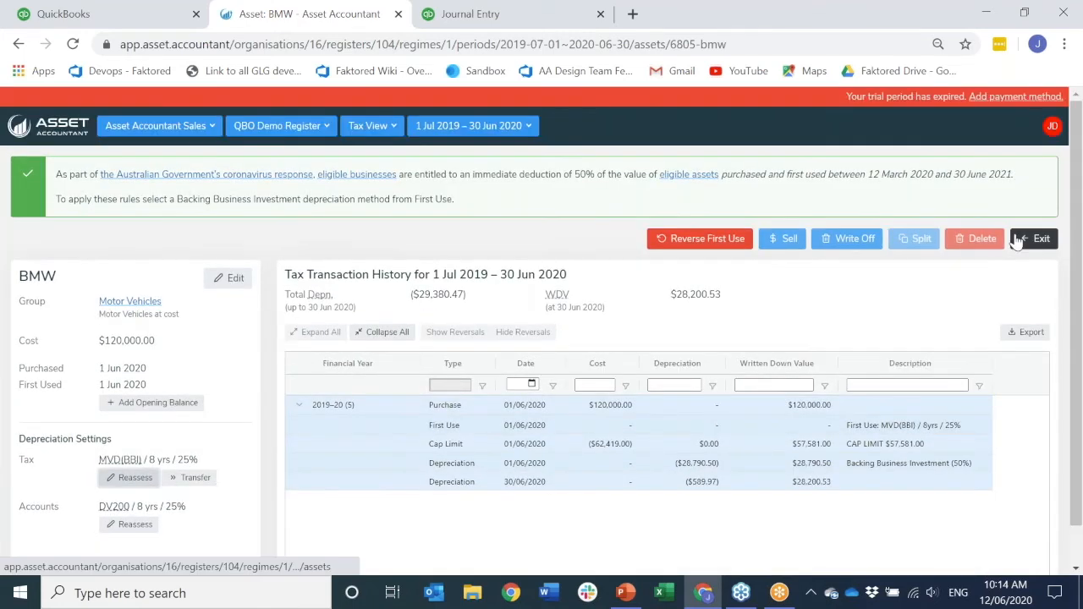
- Create a journal dated 30/06/2020 with the description AssetAccountant Movements for 30 Jun 2020 (2)
{"action": "left_click", "coordinate": [1018, 242]}
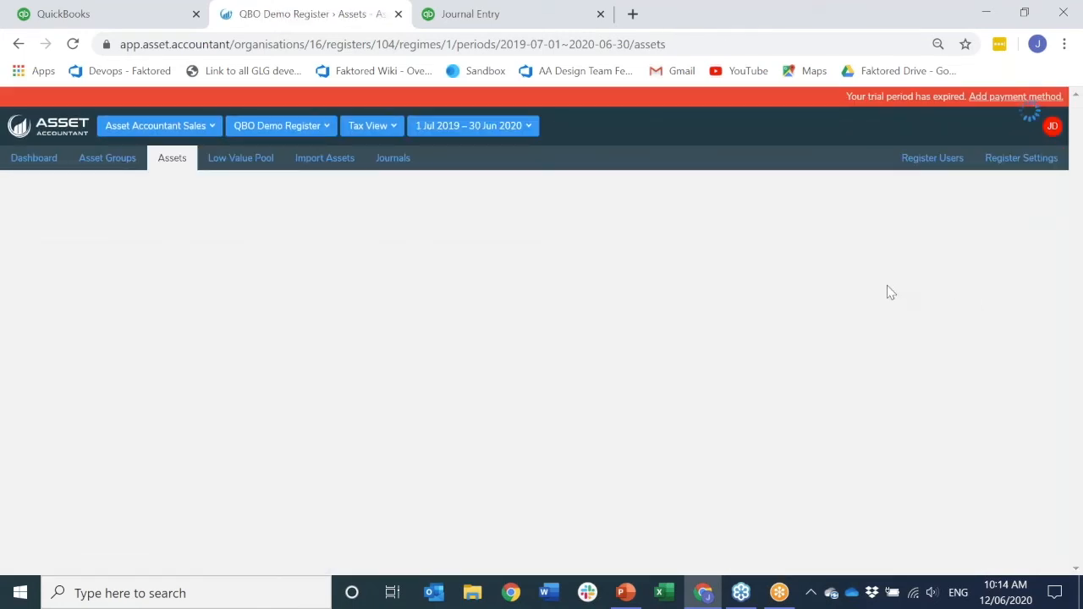
{"action": "left_click", "coordinate": [391, 160]}
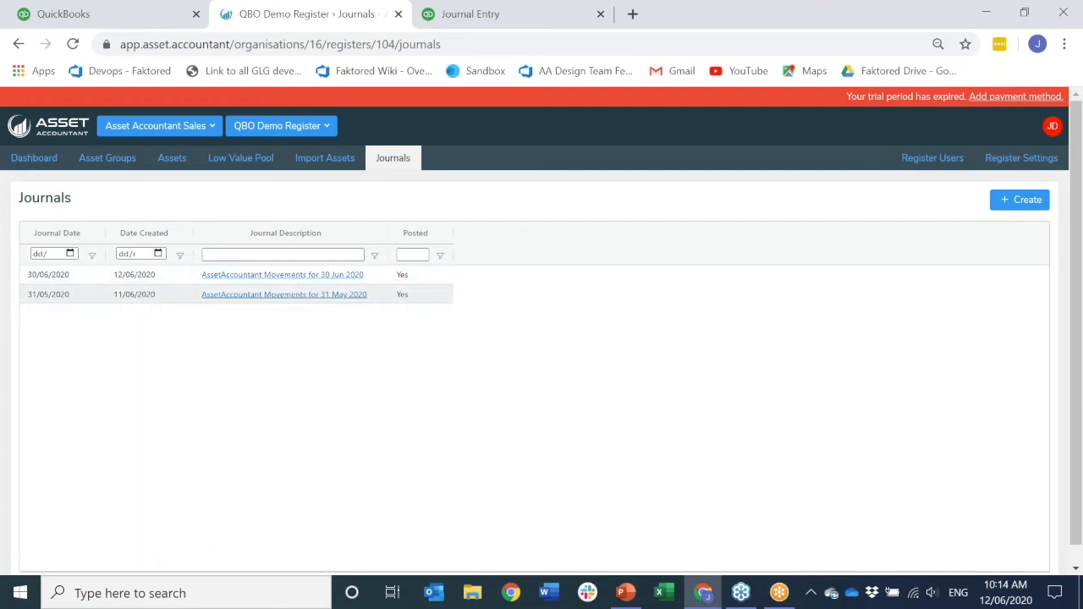
{"action": "left_click", "coordinate": [1012, 203]}
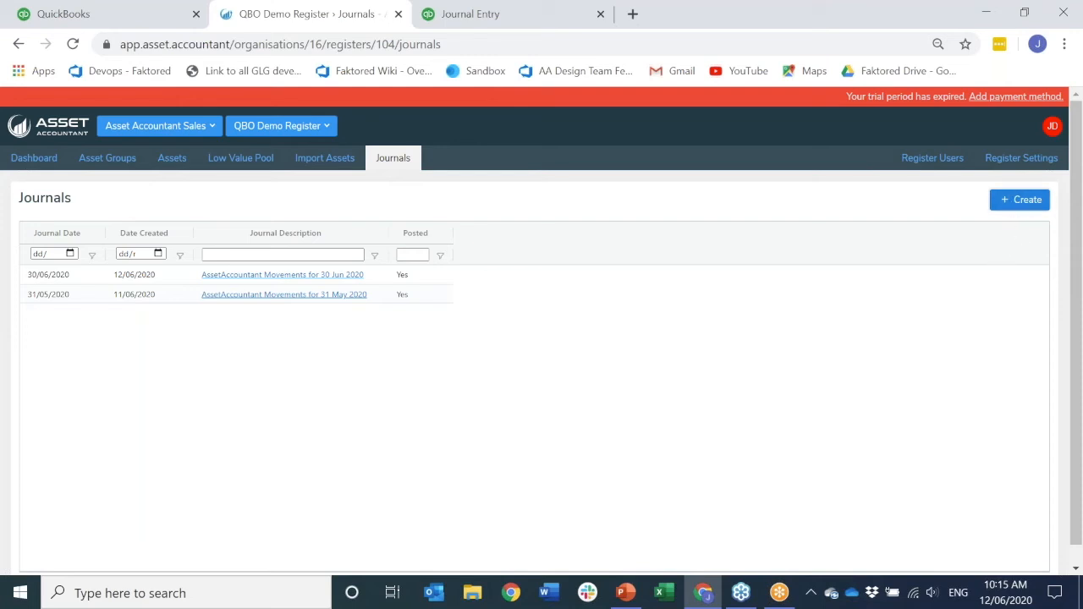
{"action": "left_click_drag", "start_coordinate": [654, 200], "coordinate": [672, 198]}
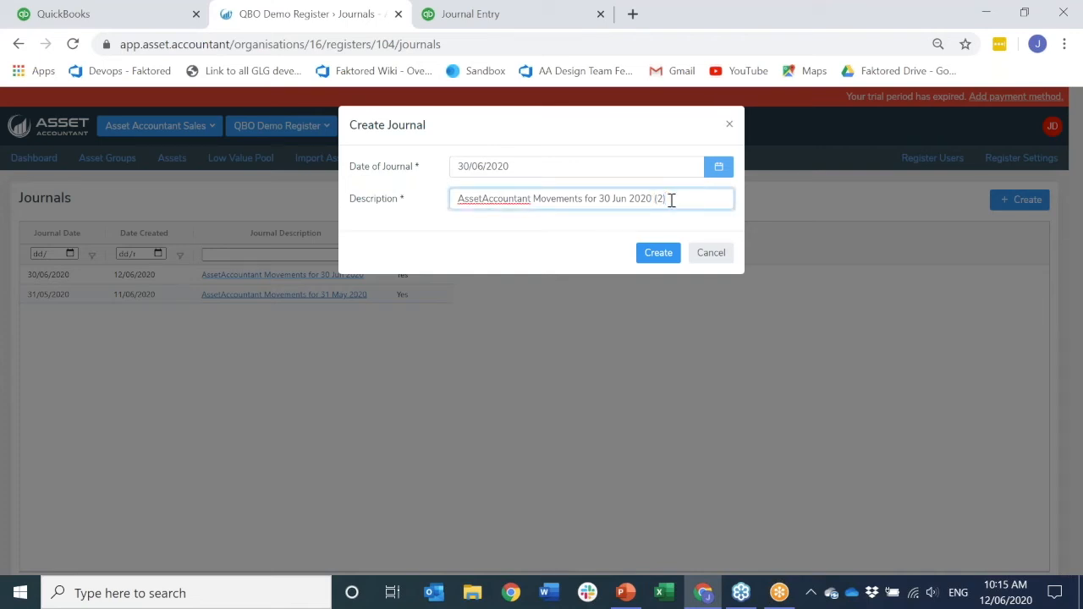
{"action": "left_click", "coordinate": [659, 254]}
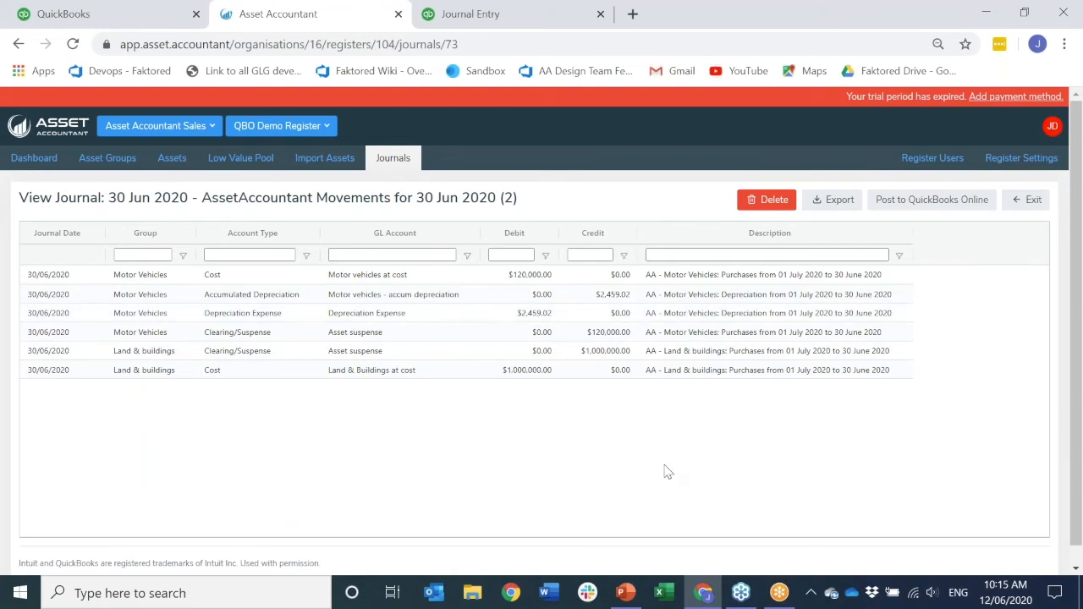
- Check the new journal's motor vehicle and land lines and post it to QuickBooks Online
{"action": "scroll", "coordinate": [690, 461], "scroll_direction": "down", "scroll_amount": 1}
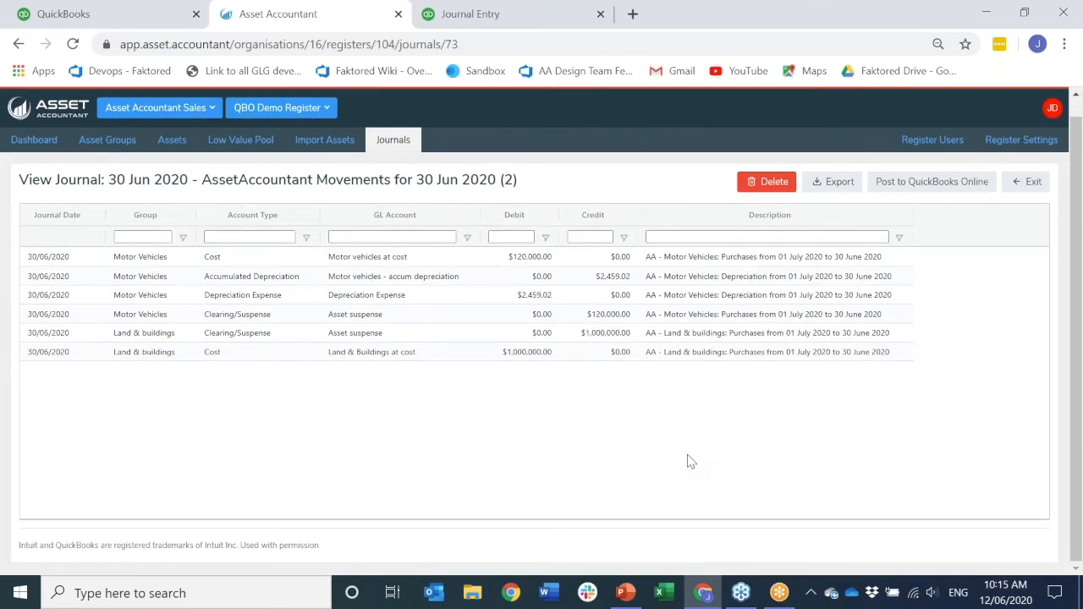
{"action": "scroll", "coordinate": [688, 461], "scroll_direction": "up", "scroll_amount": 1}
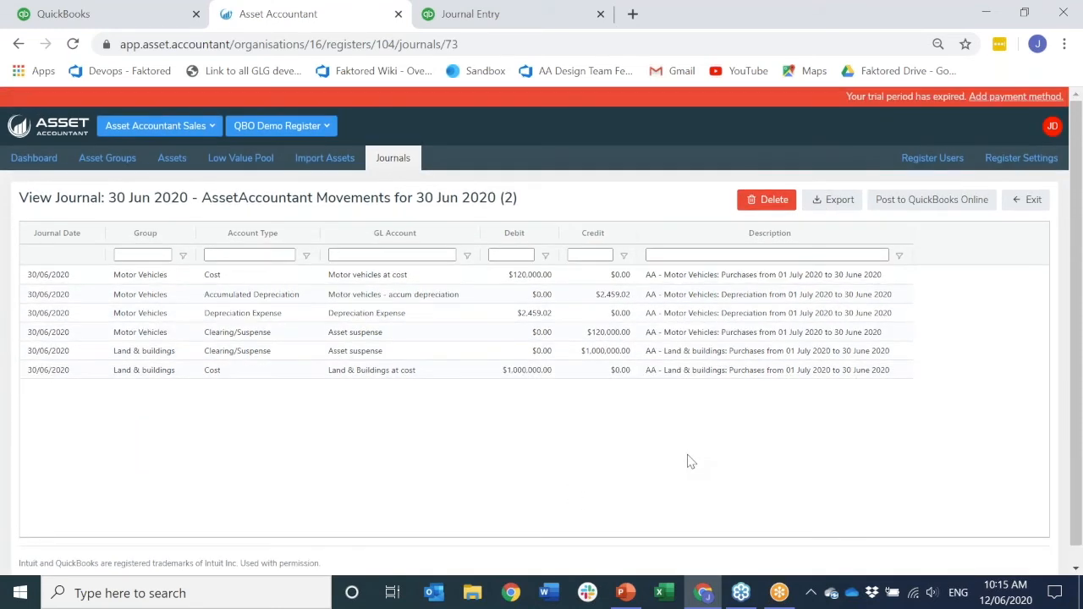
{"action": "left_click", "coordinate": [926, 210]}
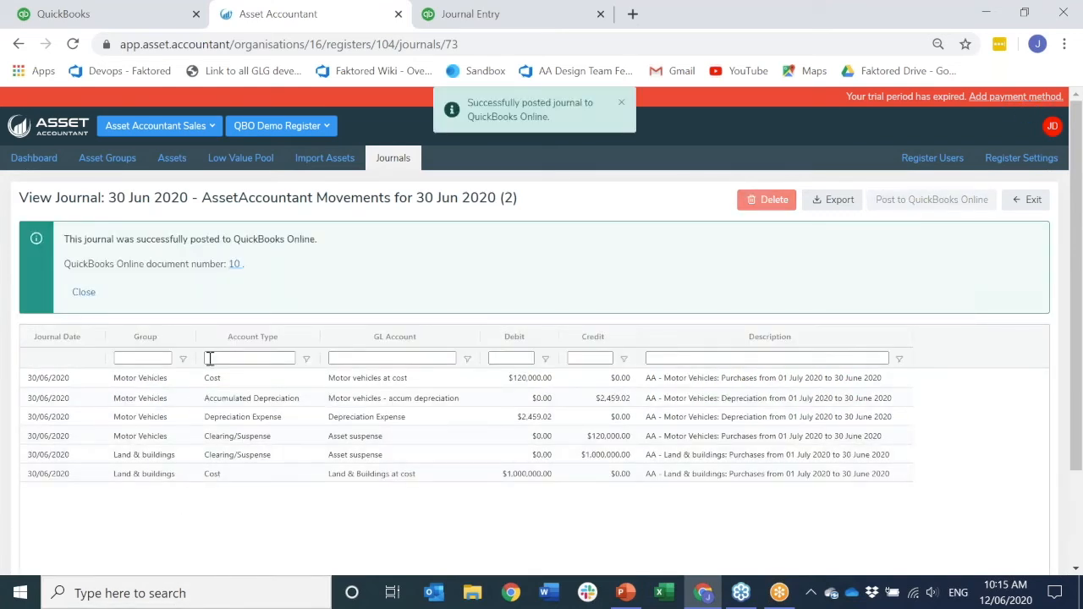
- Open the posted second journal in QuickBooks, examine its debit and credit lines and return to Asset Accountant
{"action": "left_click", "coordinate": [234, 264]}
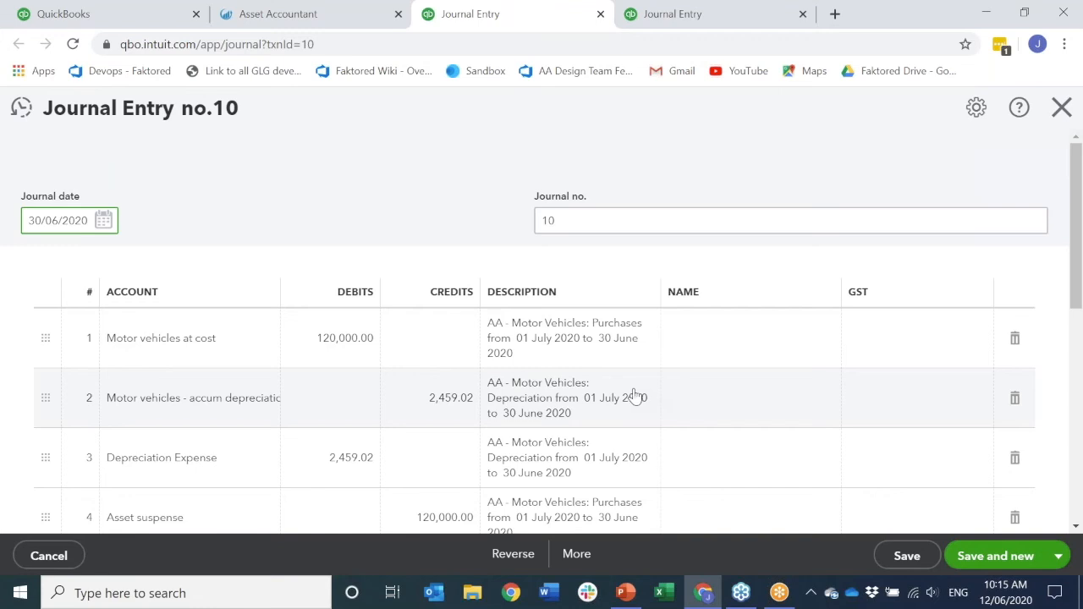
{"action": "scroll", "coordinate": [635, 396], "scroll_direction": "down", "scroll_amount": 3}
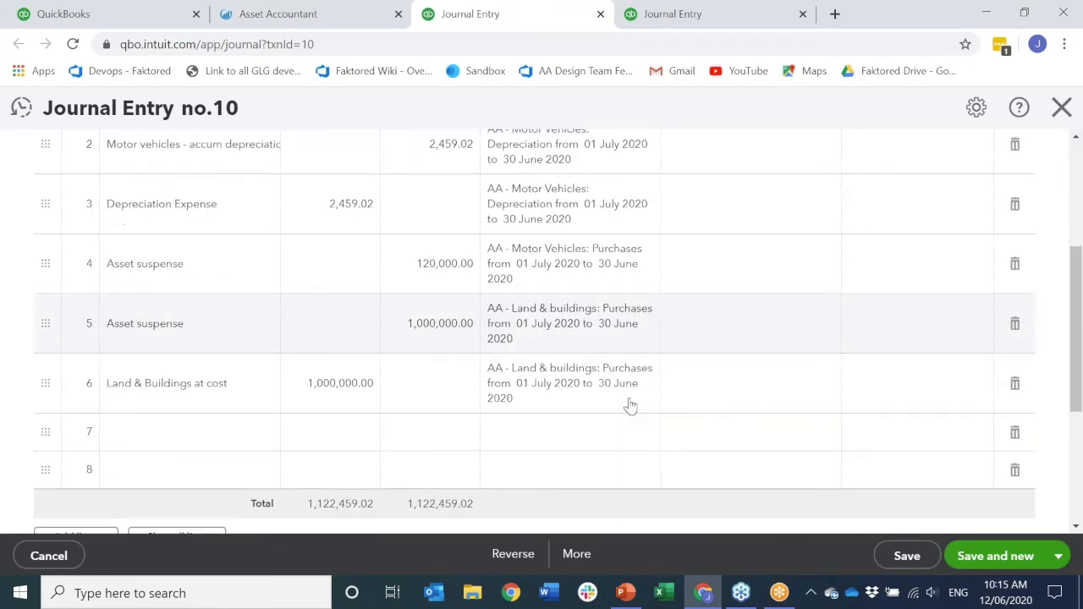
{"action": "scroll", "coordinate": [630, 406], "scroll_direction": "up", "scroll_amount": 3}
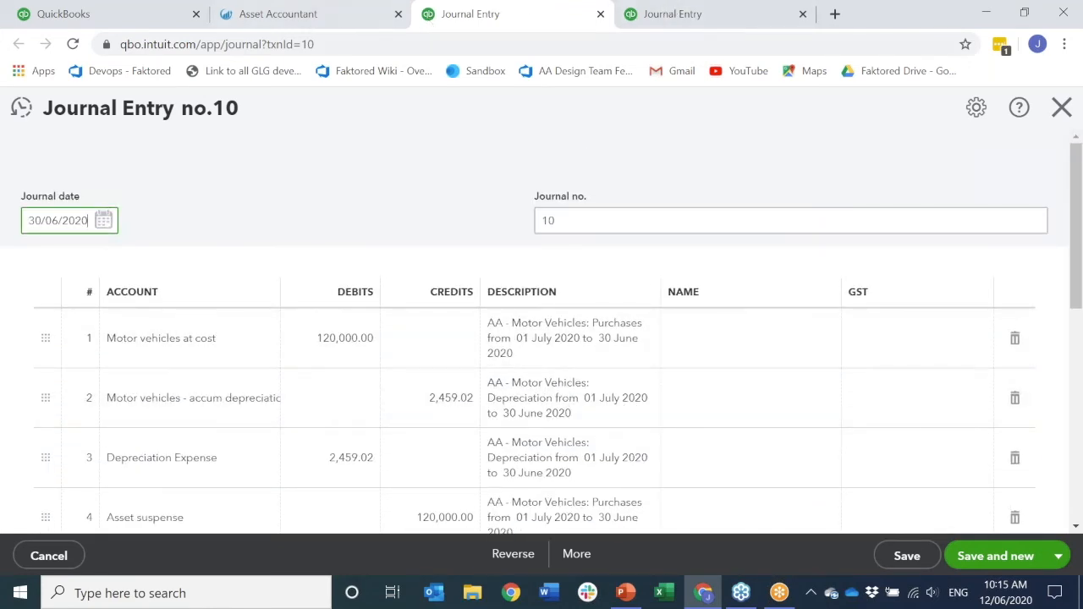
{"action": "left_click", "coordinate": [307, 16]}
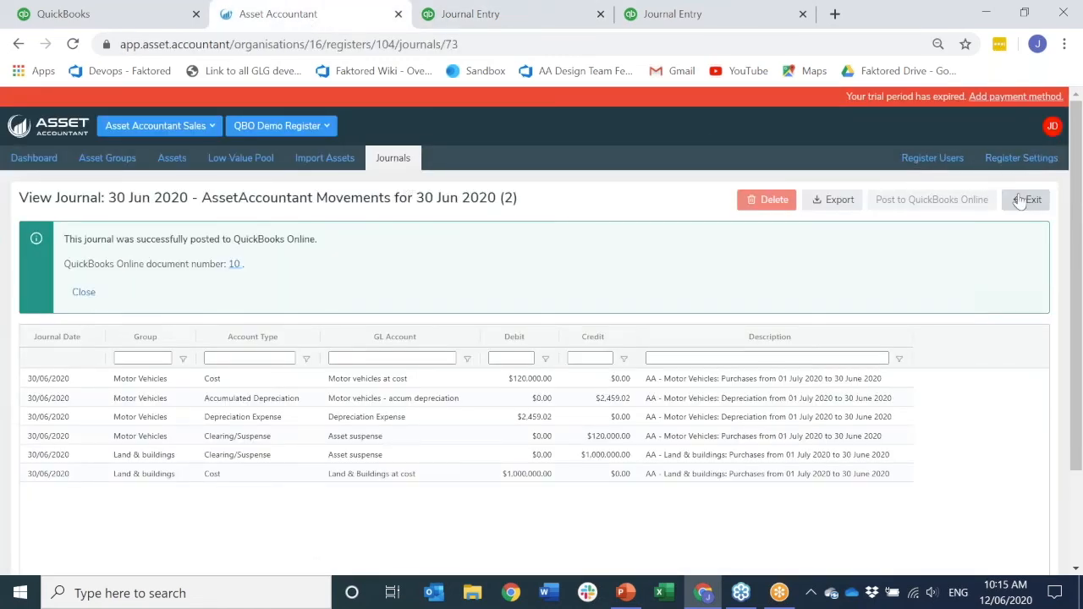
- Show the register's assets in the Accounts View as a report grouped by asset group
{"action": "left_click", "coordinate": [166, 166]}
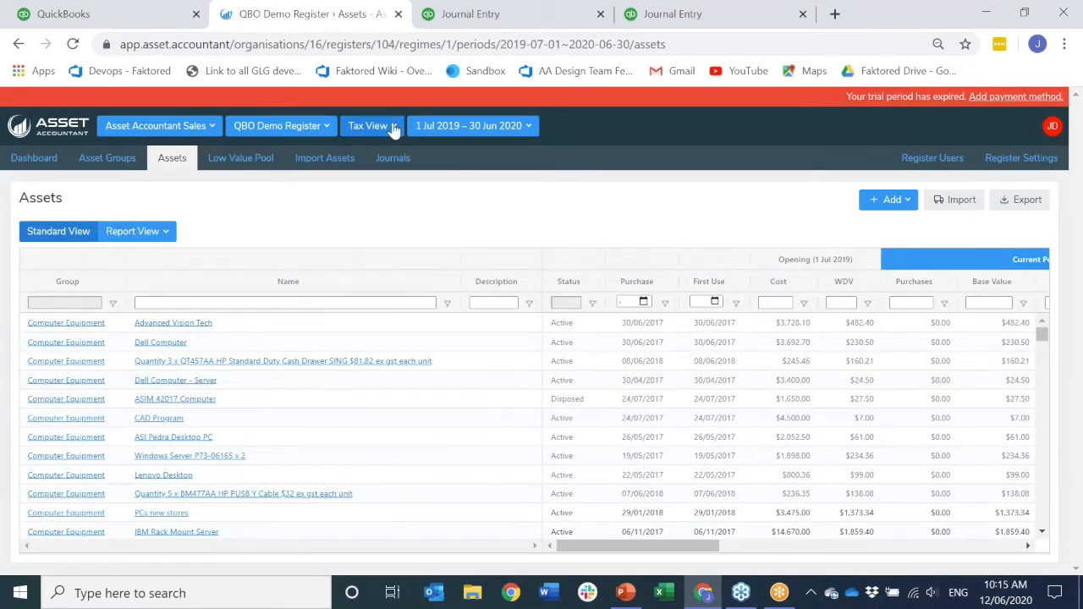
{"action": "left_click", "coordinate": [394, 126]}
{"action": "left_click", "coordinate": [372, 176]}
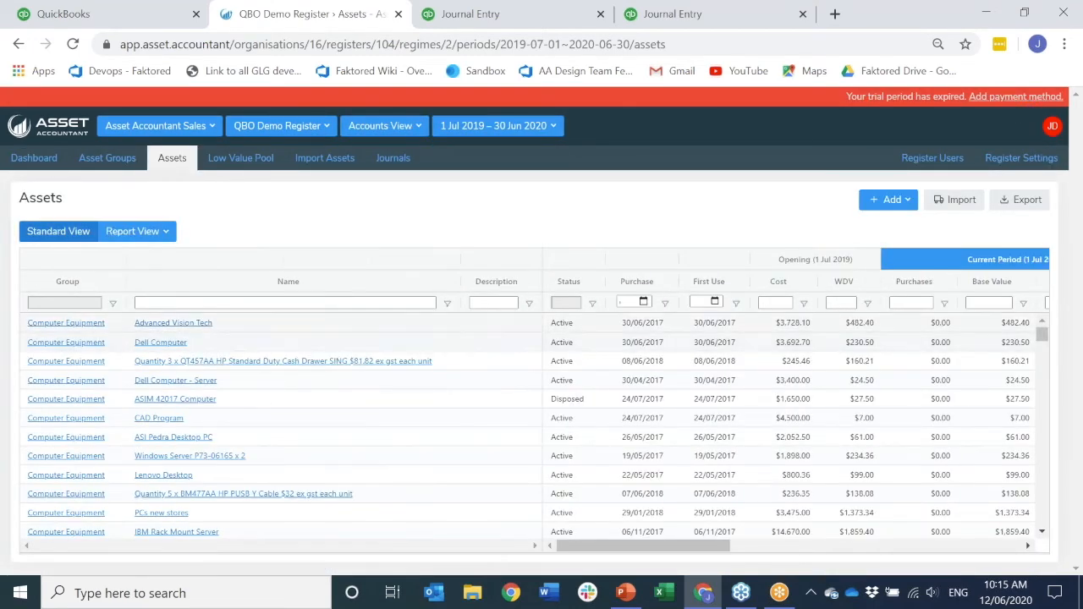
{"action": "left_click", "coordinate": [140, 231]}
{"action": "left_click", "coordinate": [140, 280]}
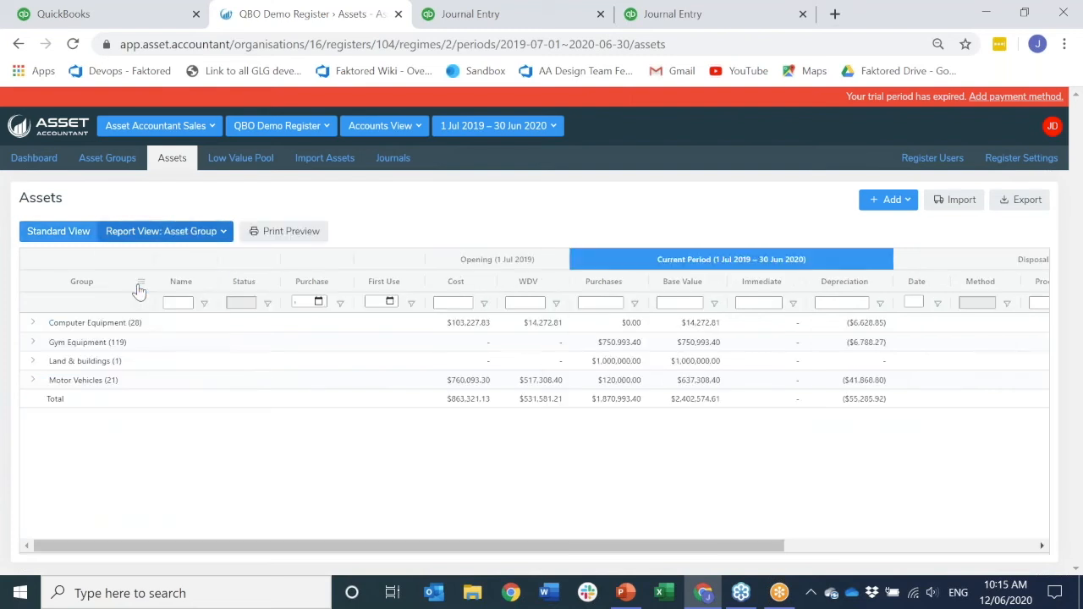
- Examine the print preview of the Accounts Fixed Asset Register by asset group and return to the asset list
{"action": "left_click", "coordinate": [285, 240]}
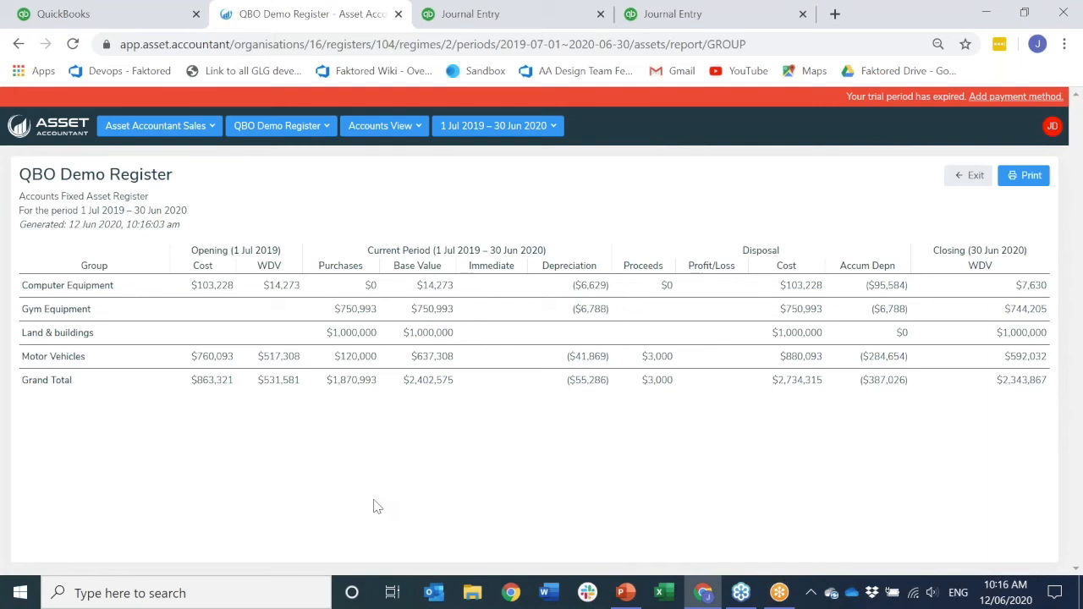
{"action": "left_click", "coordinate": [313, 130]}
{"action": "left_click", "coordinate": [578, 165]}
{"action": "left_click", "coordinate": [969, 178]}
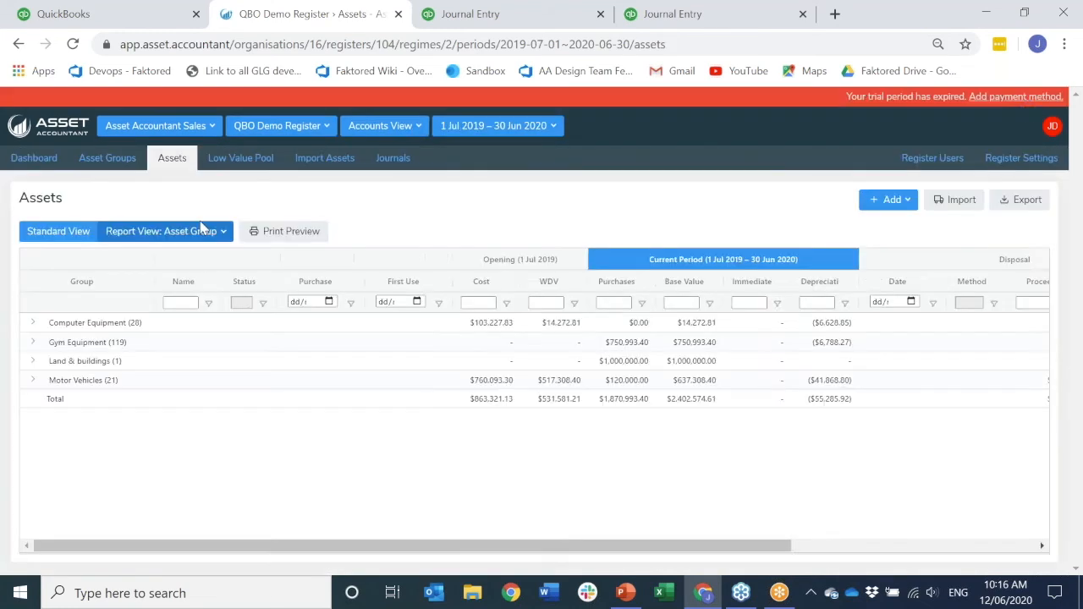
- Display the register's assets as an Asset Summary report and examine its current period, disposal and closing columns
{"action": "left_click", "coordinate": [59, 237]}
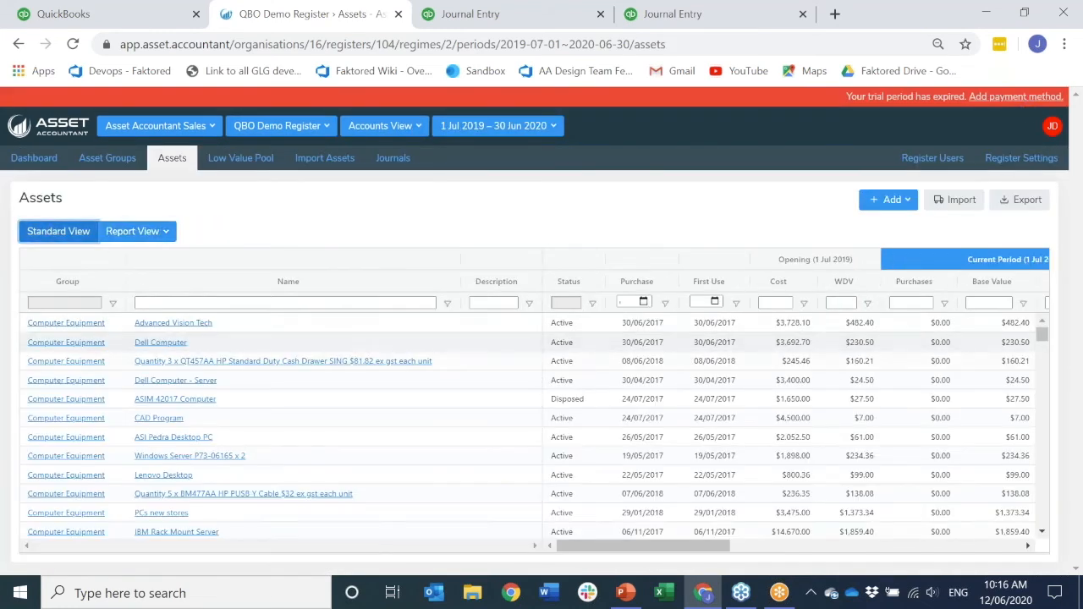
{"action": "left_click", "coordinate": [127, 231]}
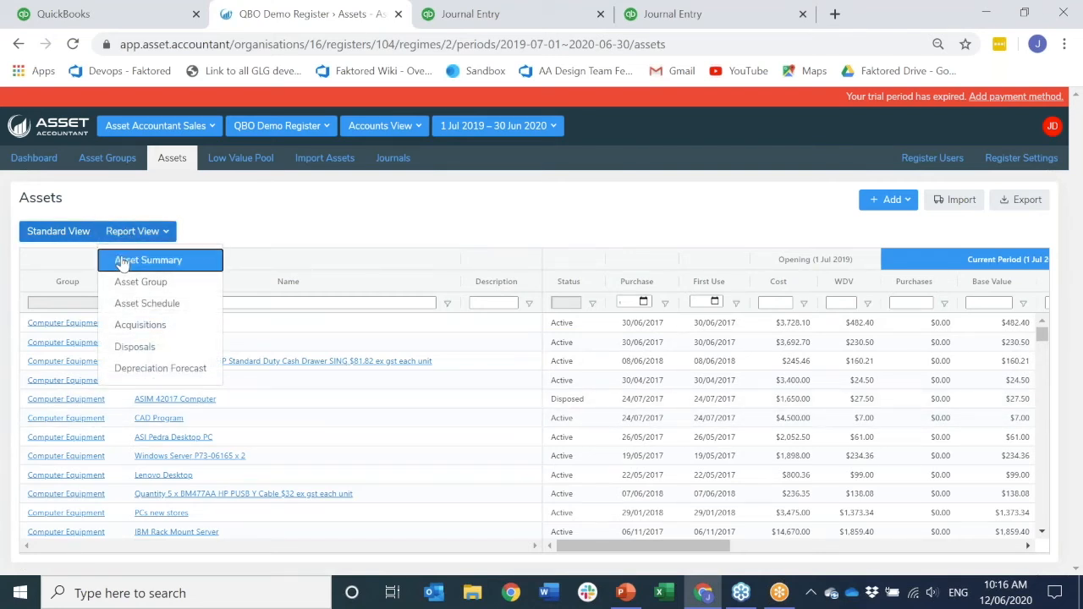
{"action": "left_click", "coordinate": [135, 260]}
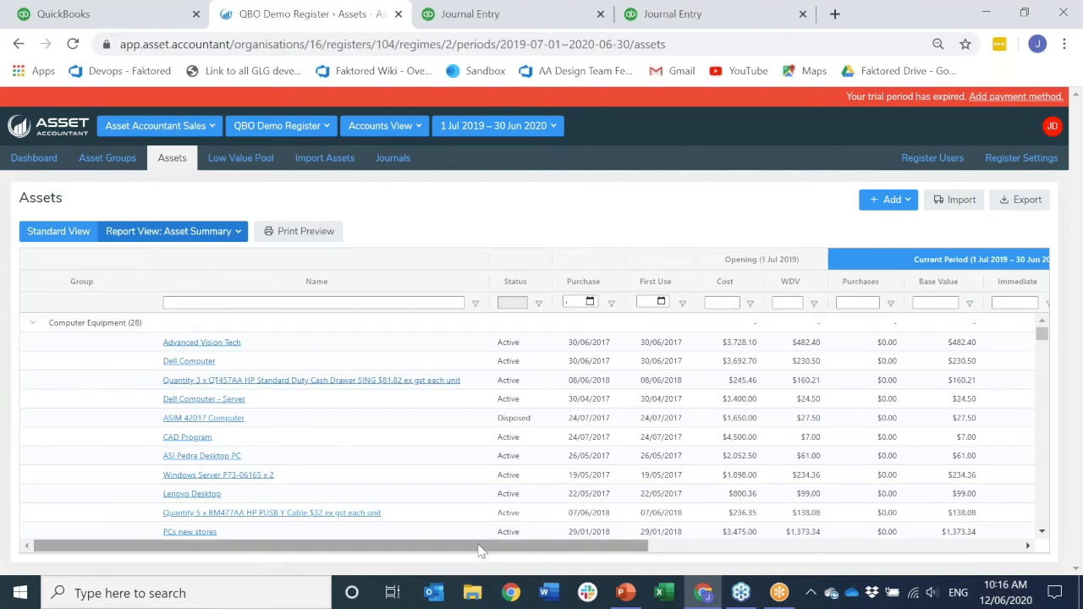
{"action": "left_click_drag", "start_coordinate": [479, 550], "coordinate": [901, 574]}
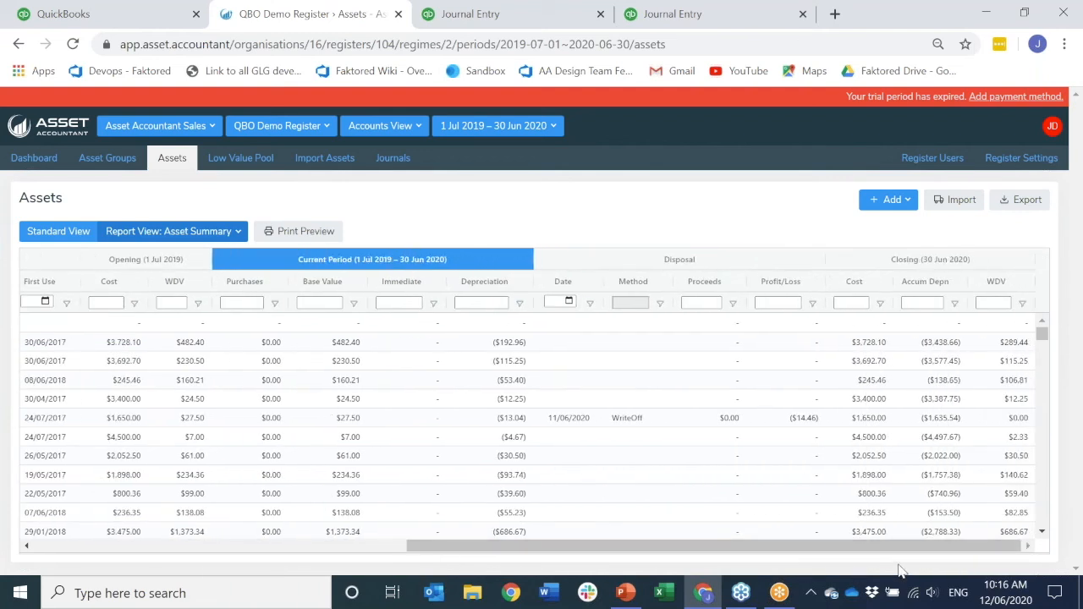
- Export the Asset Summary report to Excel and examine the Computer Equipment group row in the downloaded workbook
{"action": "left_click", "coordinate": [1016, 206]}
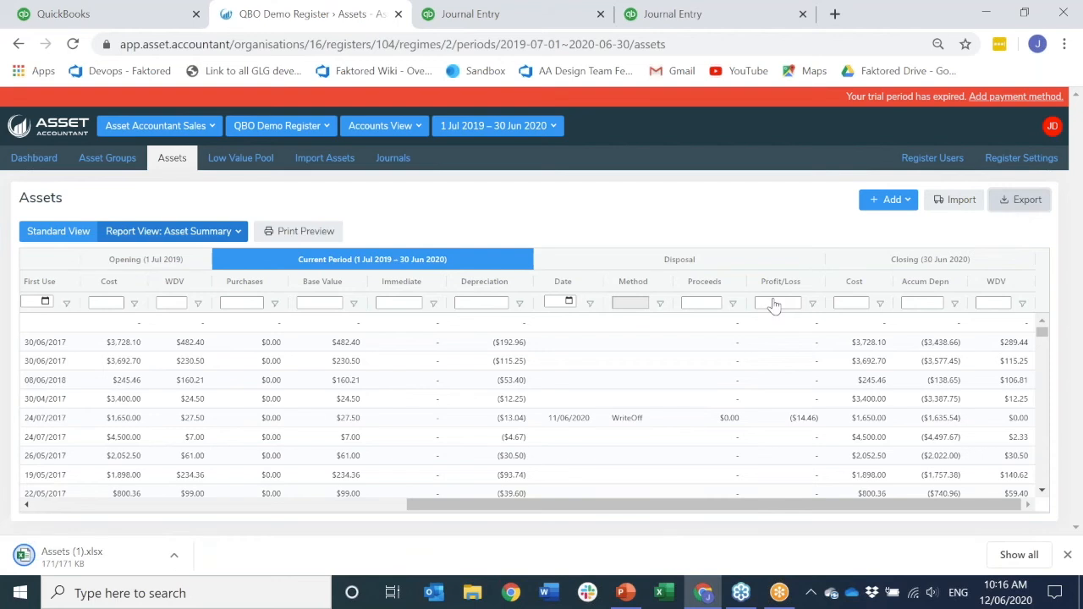
{"action": "left_click", "coordinate": [118, 559]}
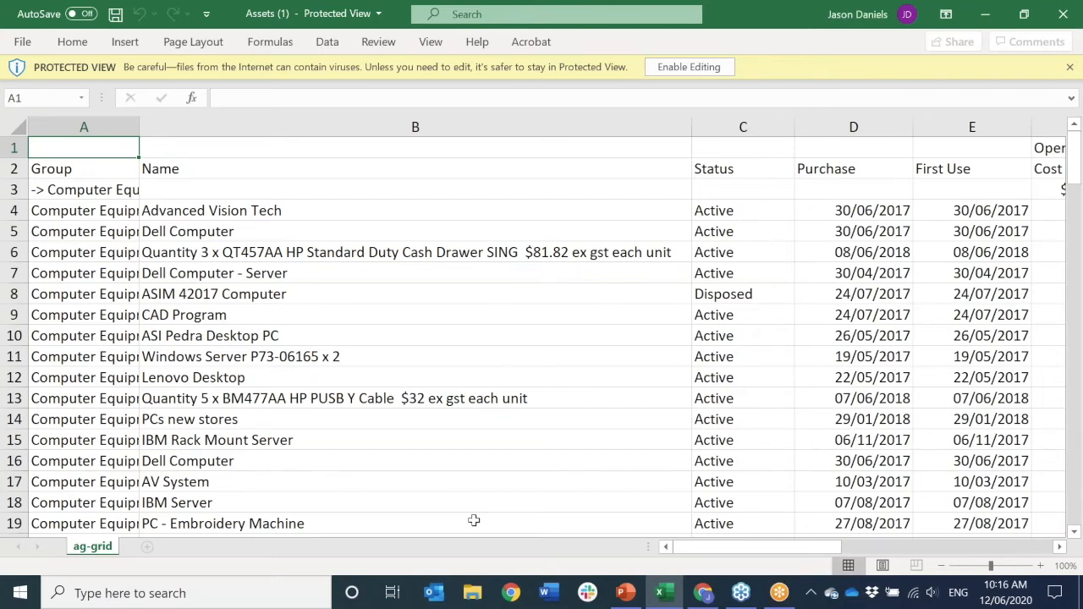
{"action": "mouse_move", "coordinate": [713, 546]}
{"action": "left_mouse_down"}
{"action": "mouse_move", "coordinate": [921, 539]}
{"action": "mouse_move", "coordinate": [719, 542]}
{"action": "left_mouse_up"}
{"action": "left_click", "coordinate": [53, 188]}
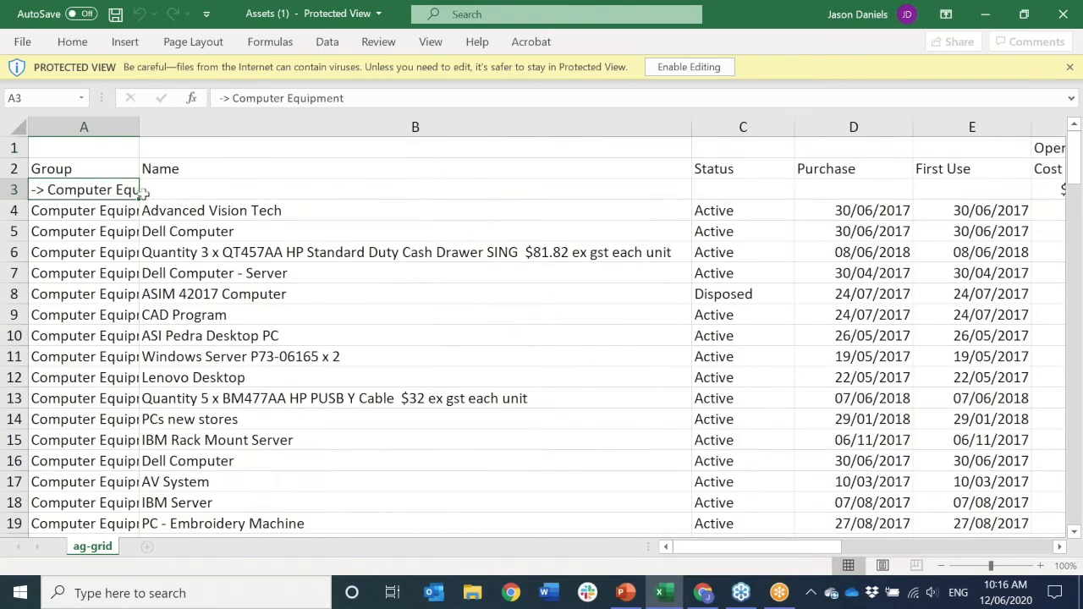
- Put the exported workbook away and switch to the AssetAccountant presentation in PowerPoint
{"action": "left_click", "coordinate": [984, 12]}
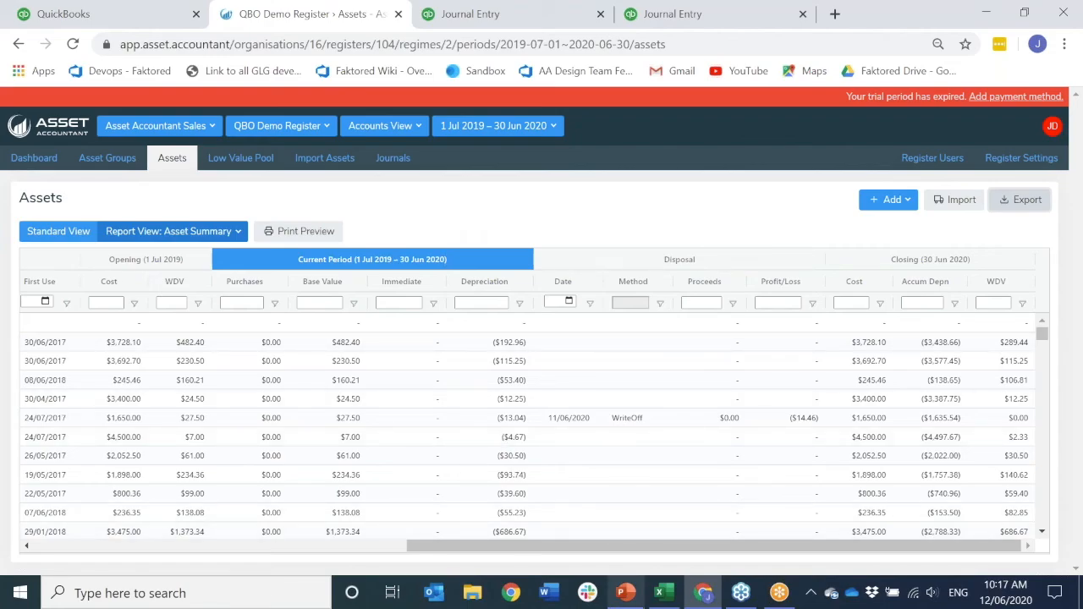
{"action": "left_click", "coordinate": [626, 593]}
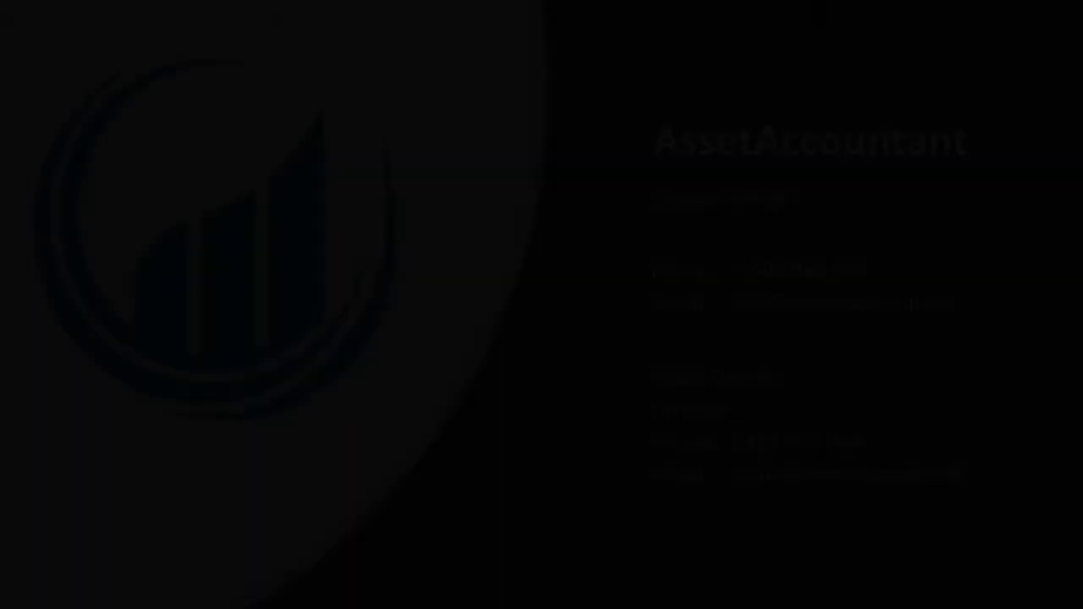